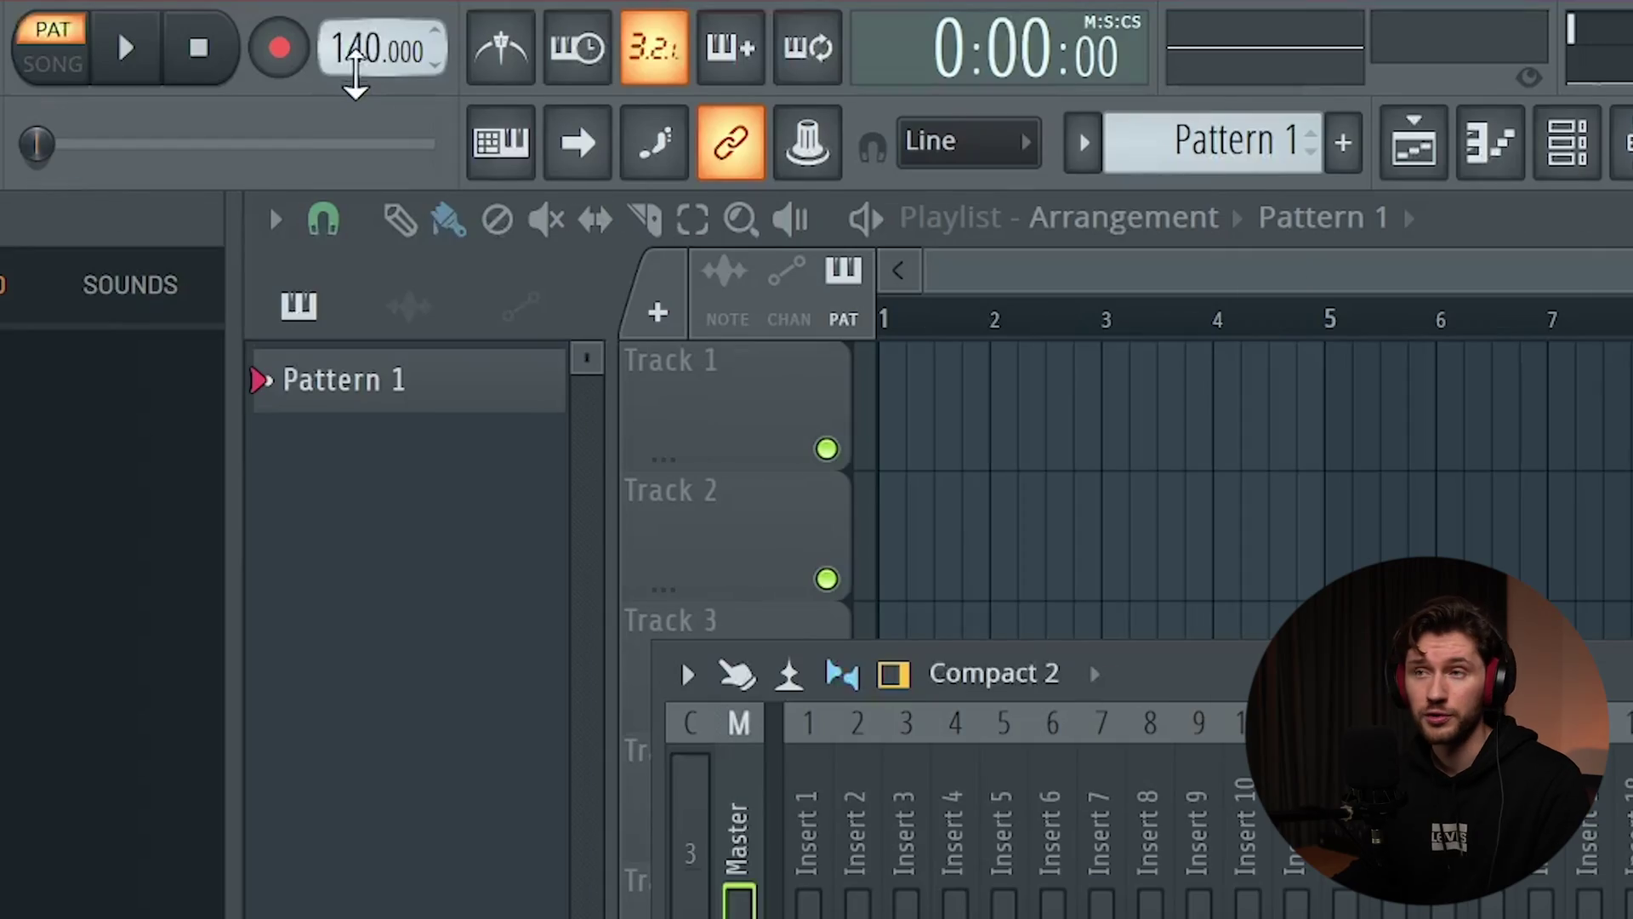
# Set the project tempo to 113 BPM.
pyautogui.moveTo(355, 76)
pyautogui.mouseDown()
pyautogui.moveTo(354, 147)
pyautogui.moveTo(362, 73)
pyautogui.mouseUp()
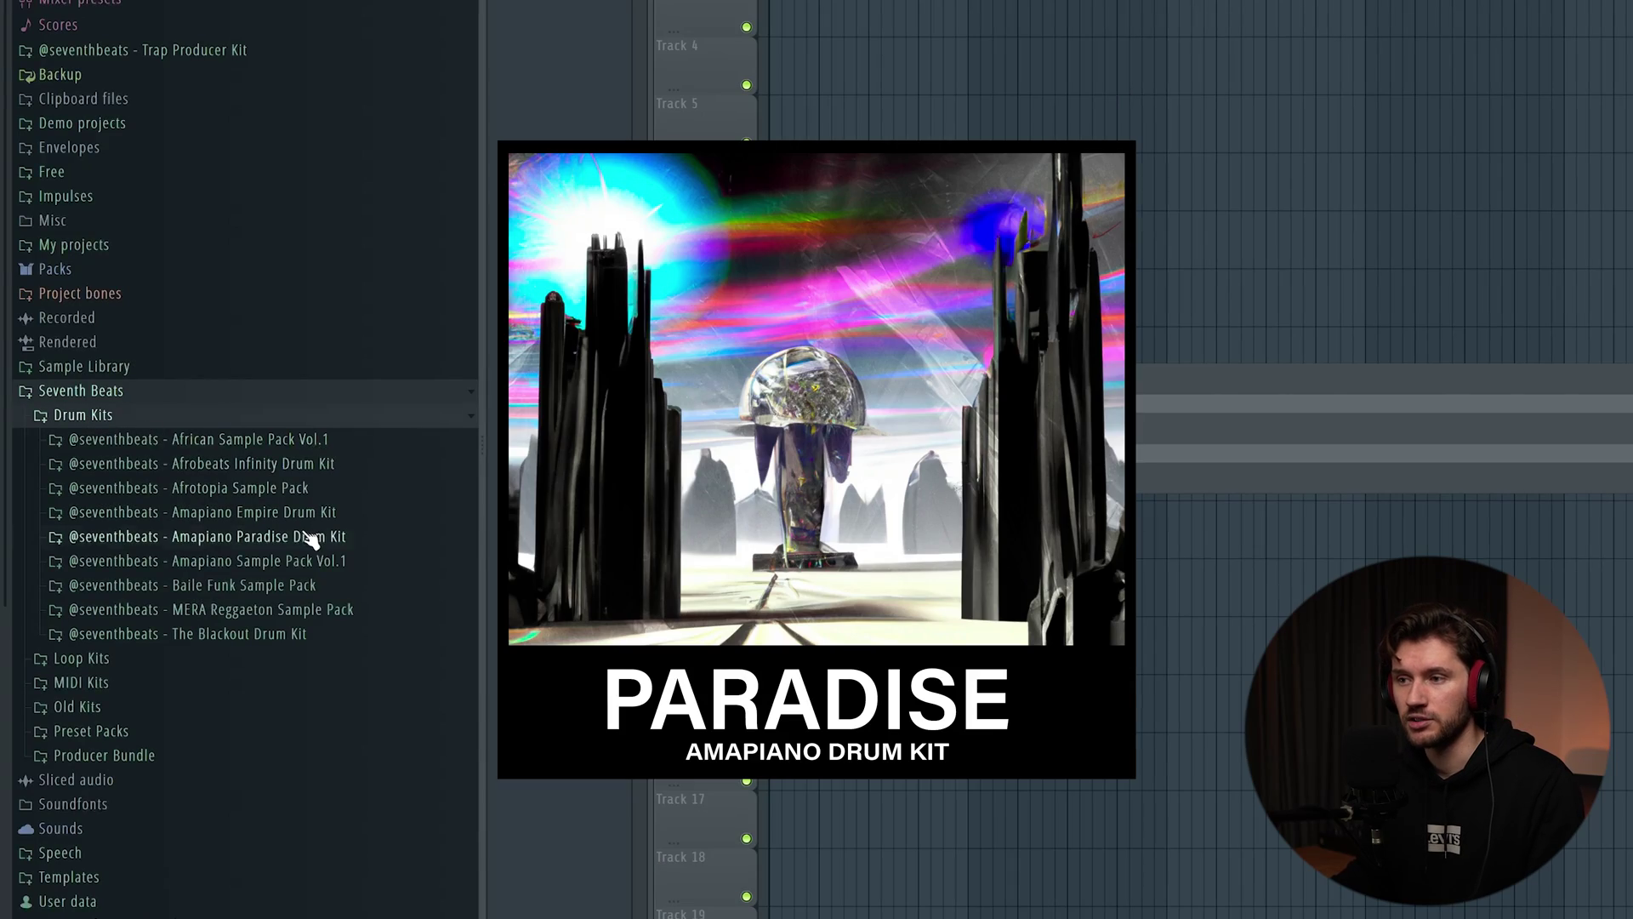
# Add Shaker Loop 1 from the Amapiano Paradise Drum Kit to Track 1 at bar 1 and duplicate it to fill four bars.
pyautogui.click(311, 537)
pyautogui.click(120, 460)
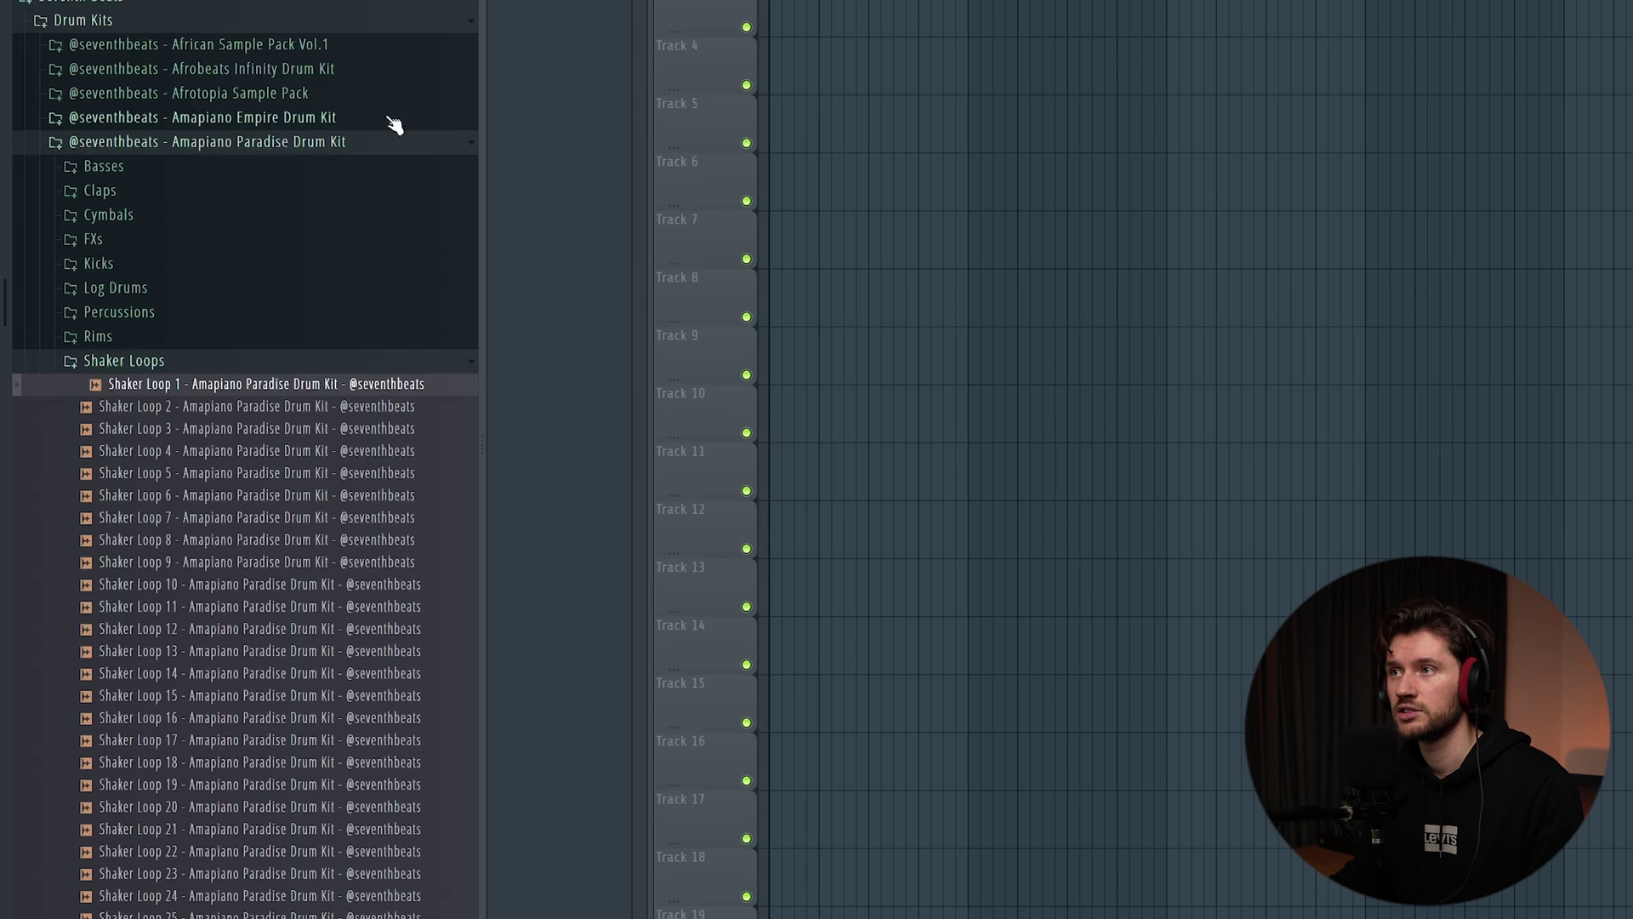
pyautogui.moveTo(681, 252); pyautogui.dragTo(877, 0)
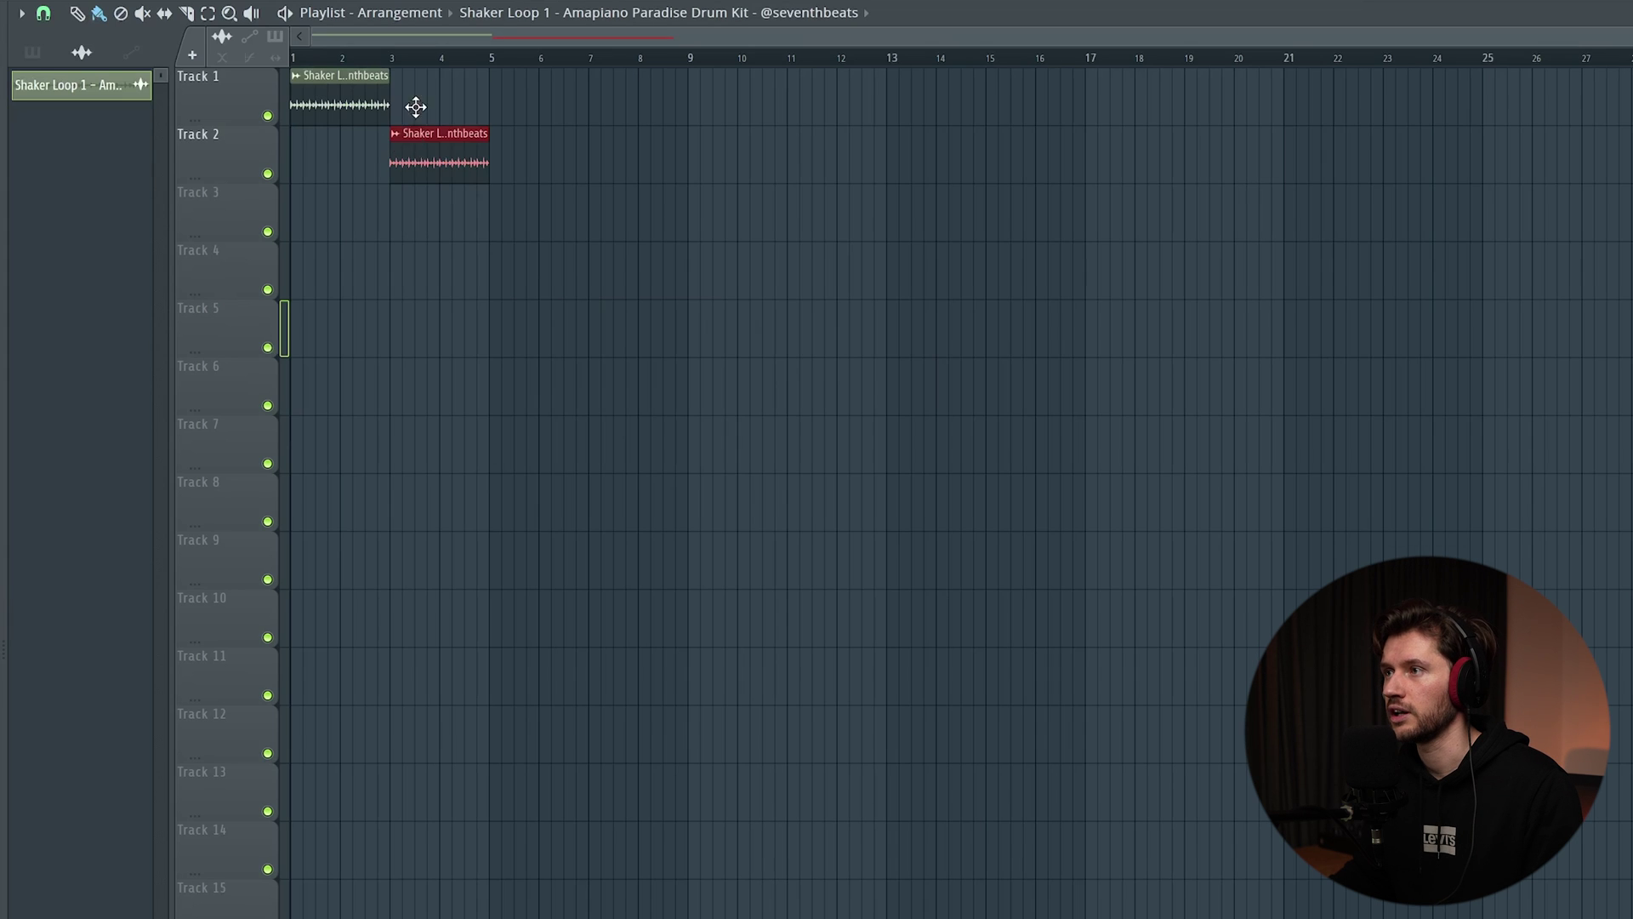
pyautogui.moveTo(415, 105); pyautogui.dragTo(416, 104)
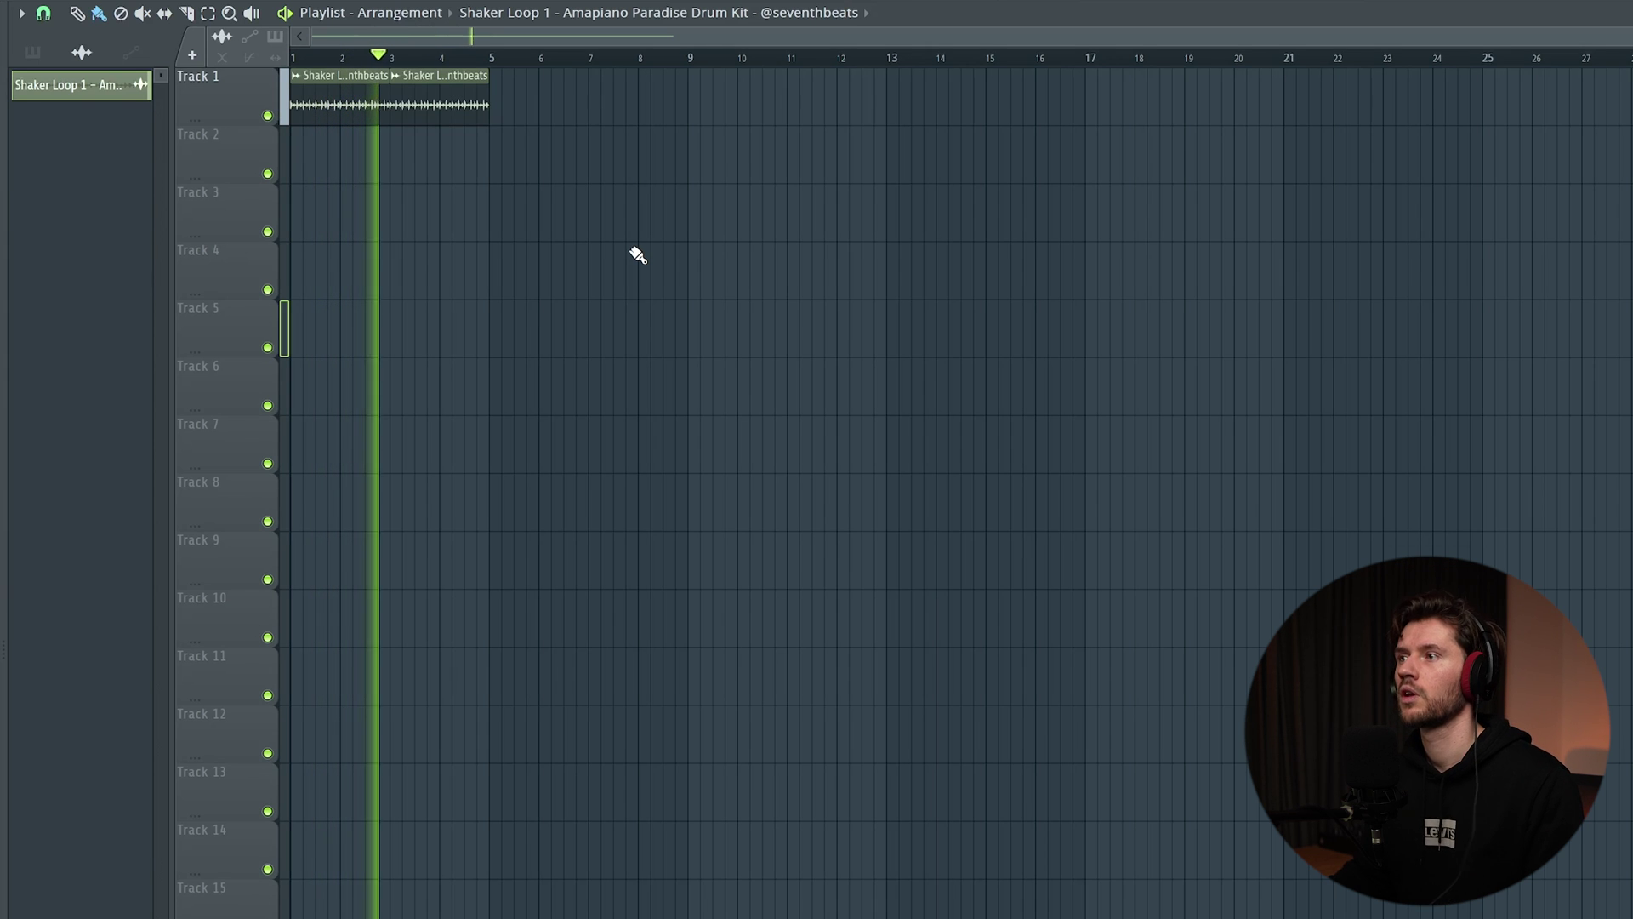
pyautogui.press('space')
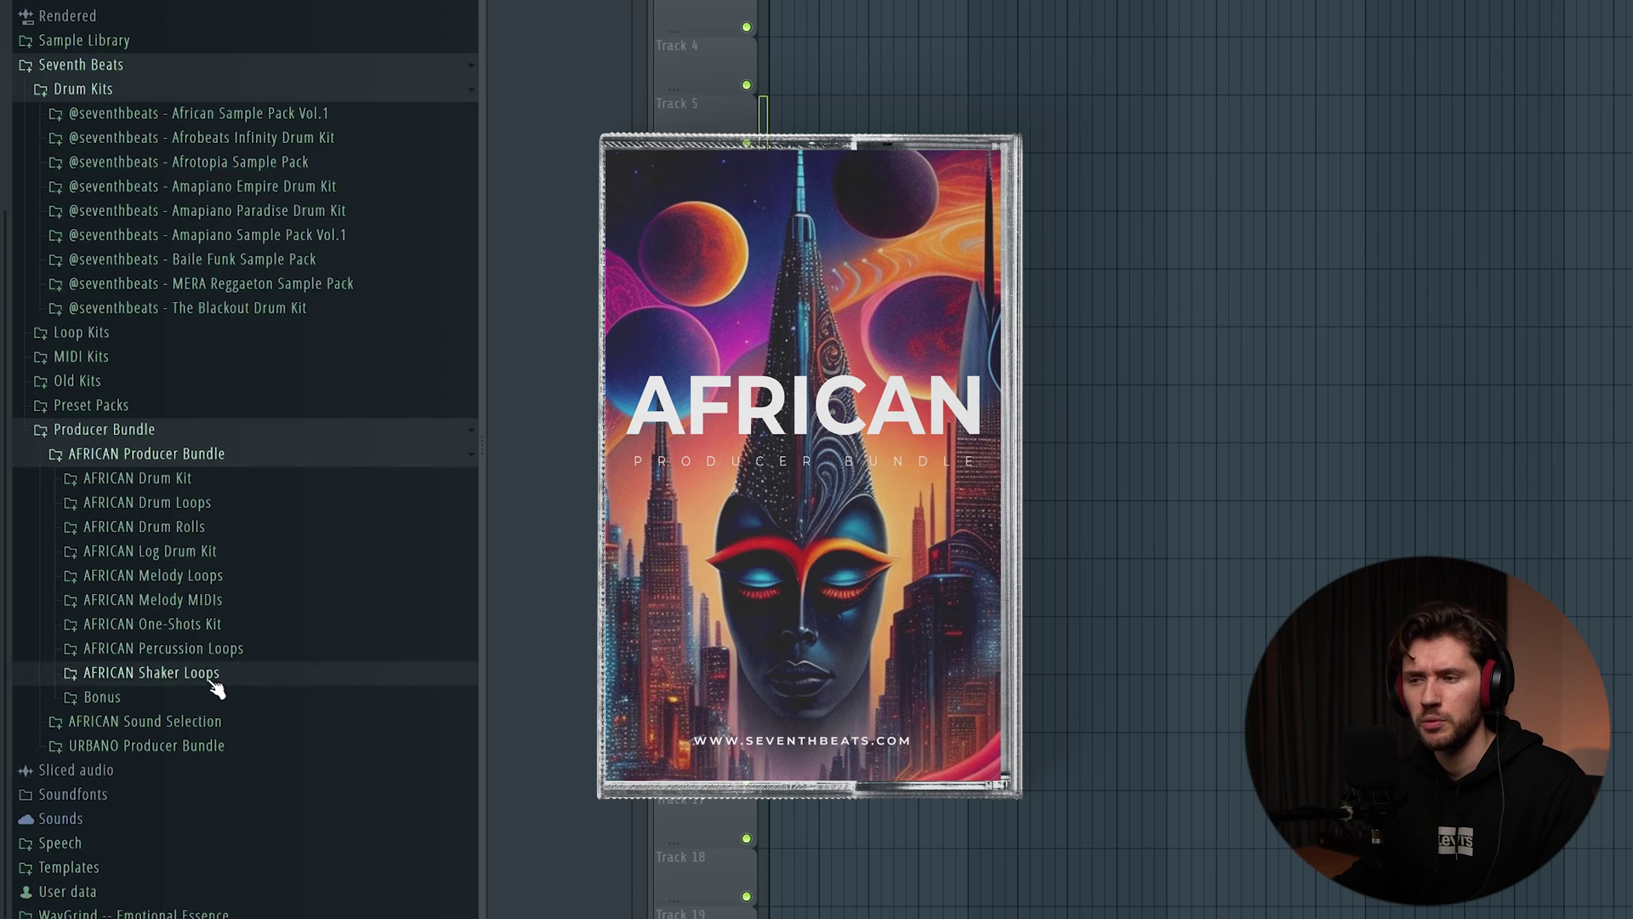
# Add Shaker 57 from the AFRICAN Producer Bundle's shaker loops to Track 3, starting at bar 1.
pyautogui.click(145, 671)
pyautogui.scroll(-15, 229, 672)
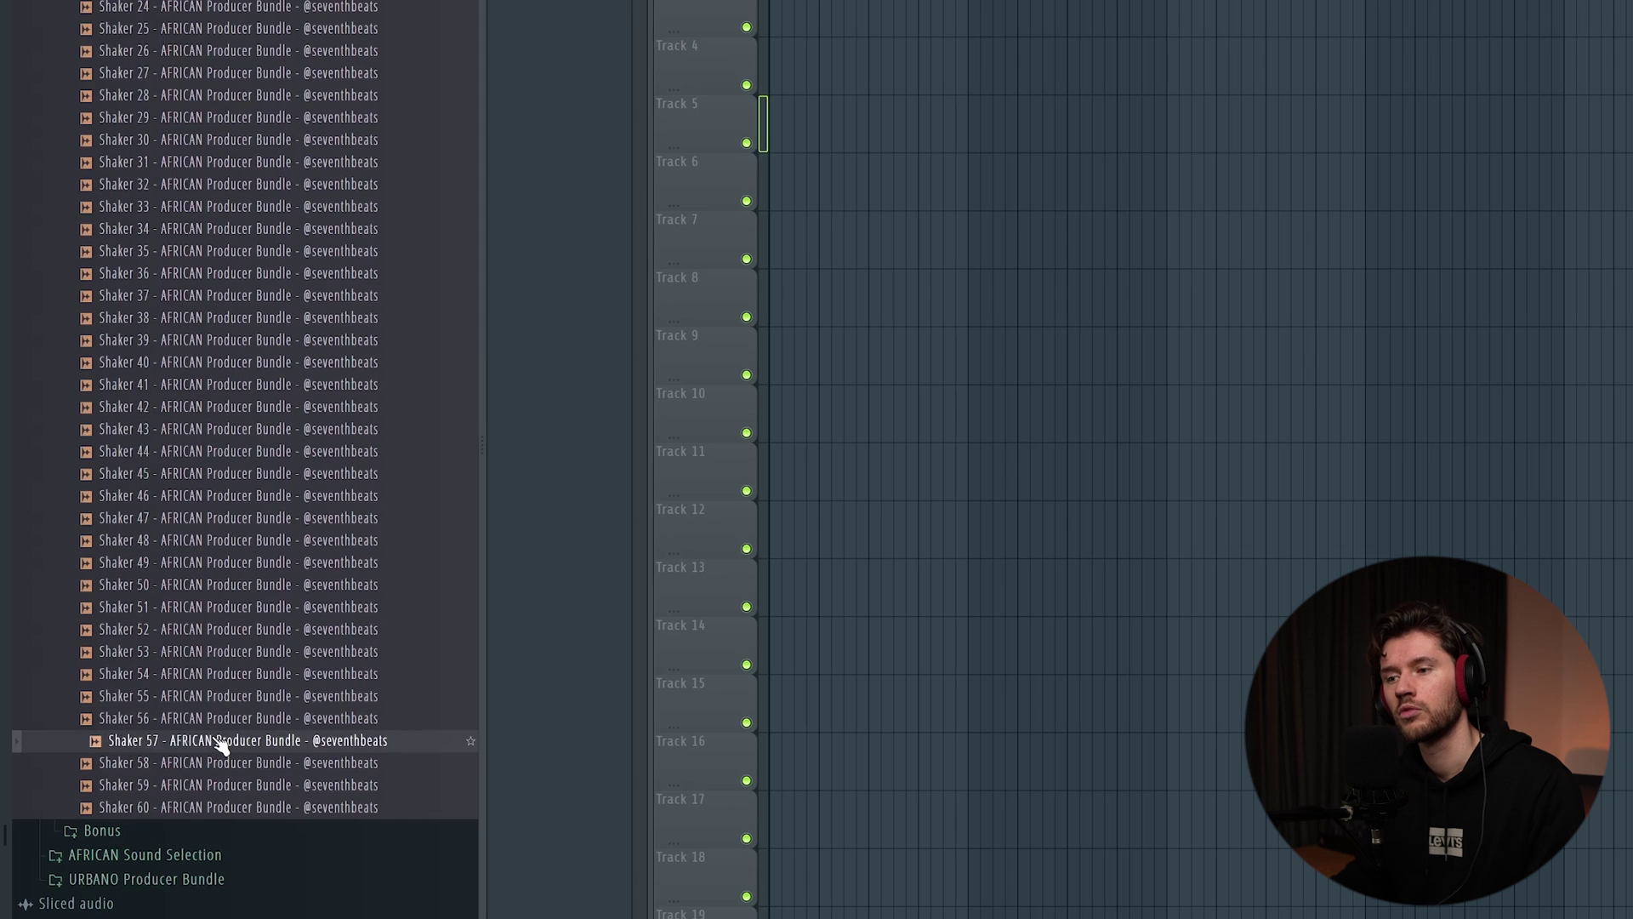
pyautogui.moveTo(210, 749); pyautogui.dragTo(679, 14)
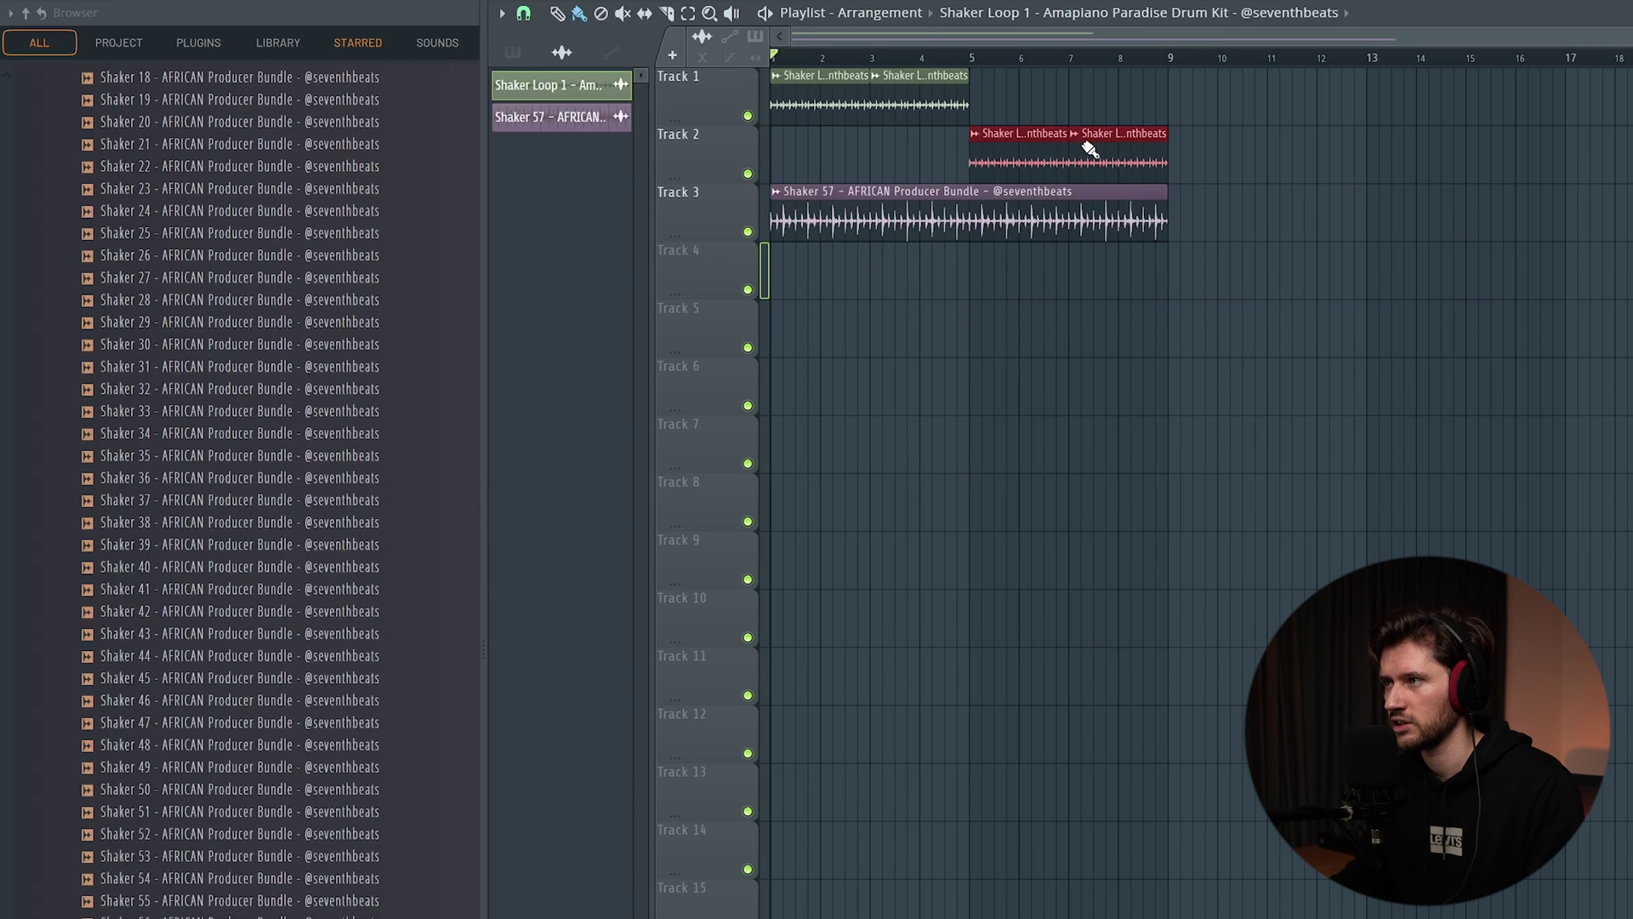
# Extend Shaker Loop 1 on Track 1 through bar 8 with a copy and audition the loops with Shaker 57's channel settings open.
pyautogui.moveTo(1089, 148); pyautogui.dragTo(1101, 82)
pyautogui.doubleClick(821, 209)
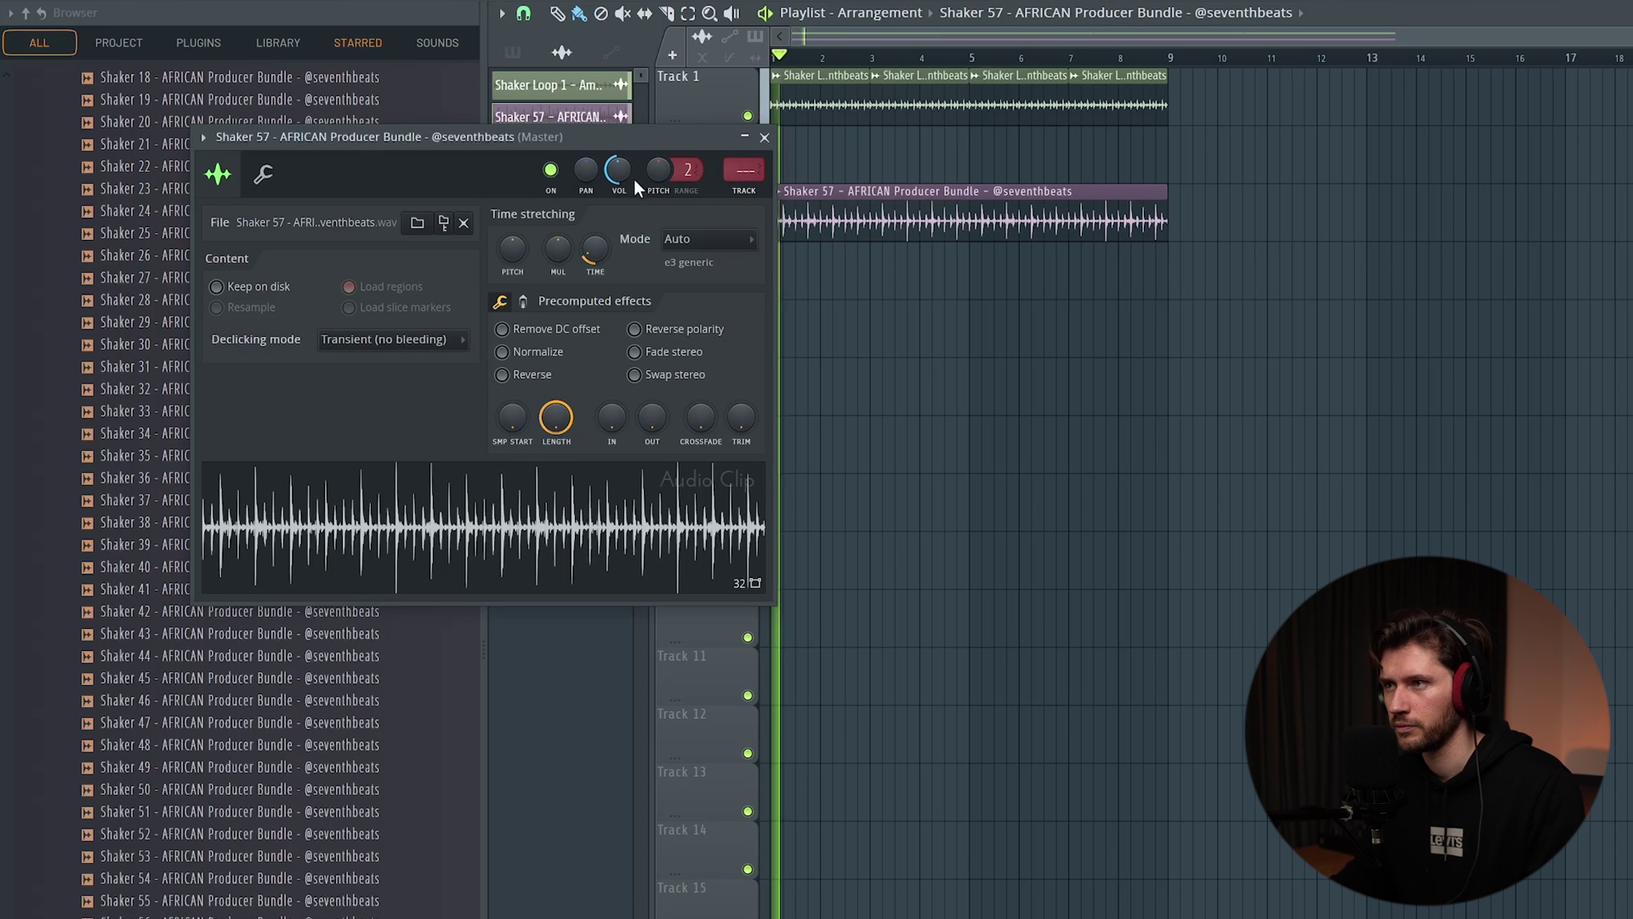
pyautogui.press('space')
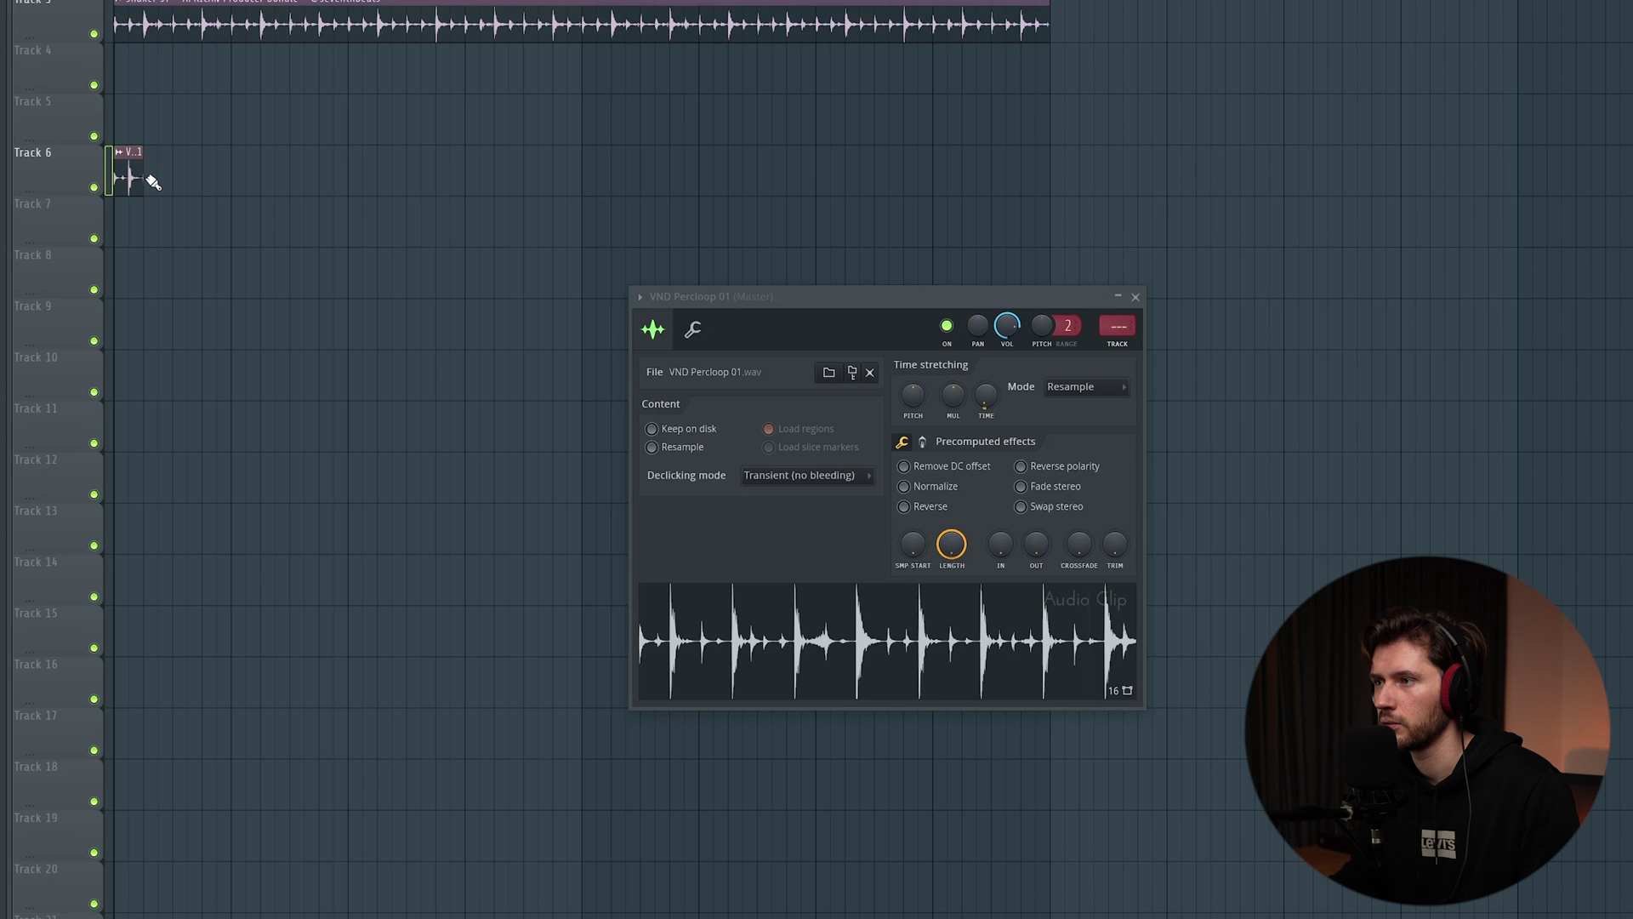
# Repeat the VND Percloop 01 clip along Track 6 through bar 8 and move the two shaker loops to Tracks 7 and 8.
pyautogui.moveTo(153, 182); pyautogui.dragTo(776, 151)
pyautogui.moveTo(1027, 158); pyautogui.dragTo(1033, 158)
pyautogui.press('space')
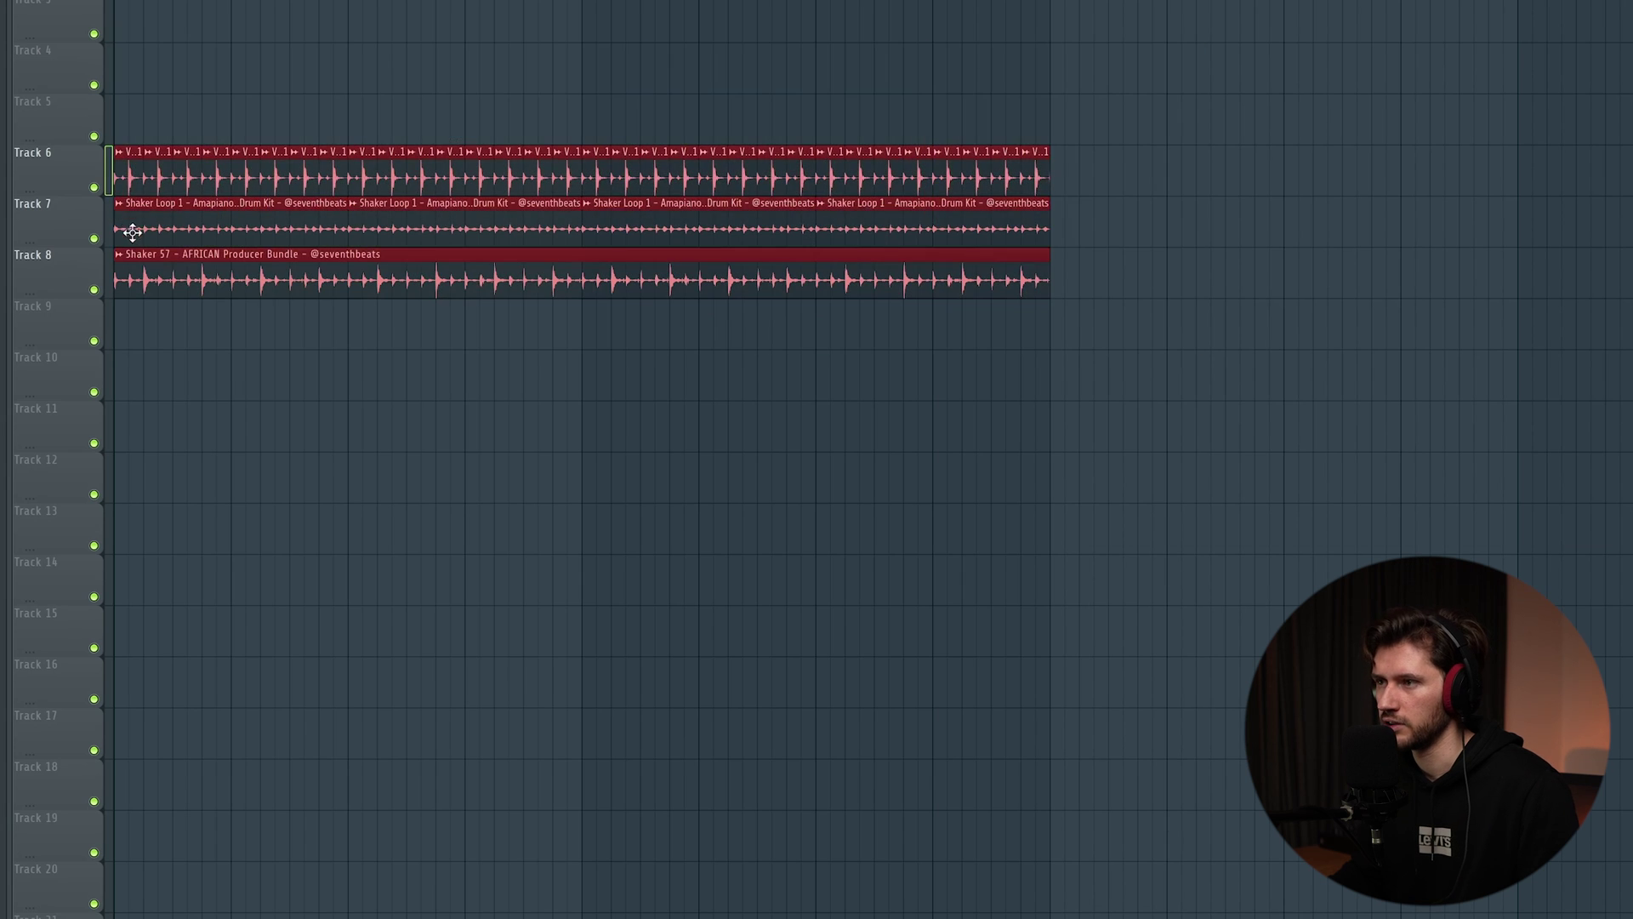
pyautogui.click(258, 44)
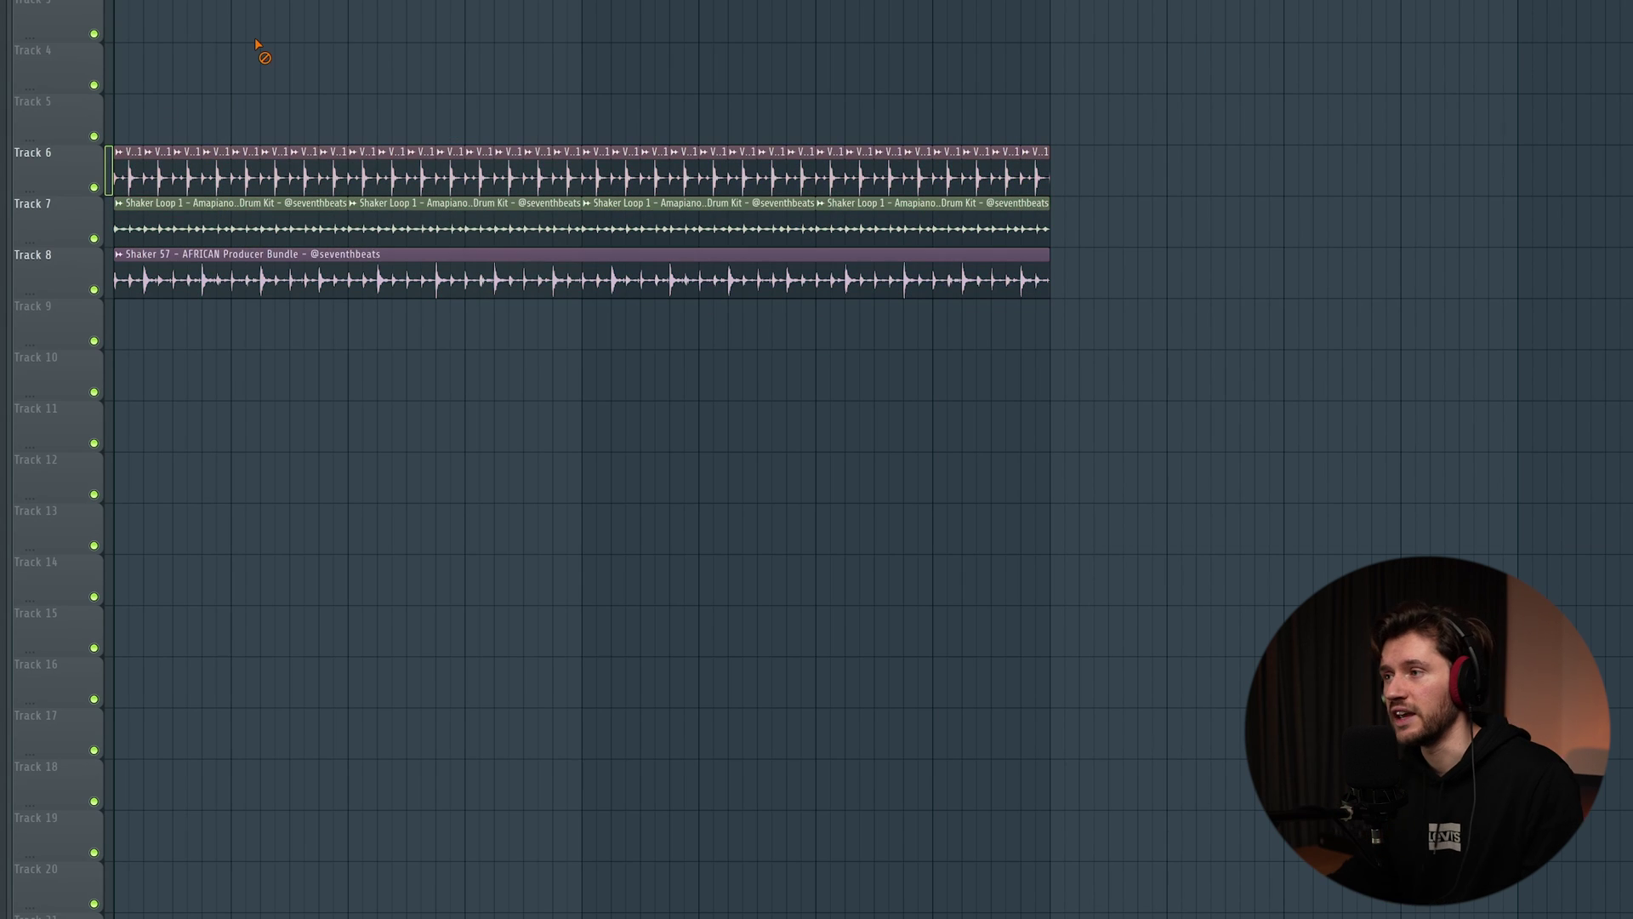
# Load Kick 3 from the AFRICAN Drum Kit into the Sampler channel and place C5 notes on all four beats of bar 1.
pyautogui.press('F6')
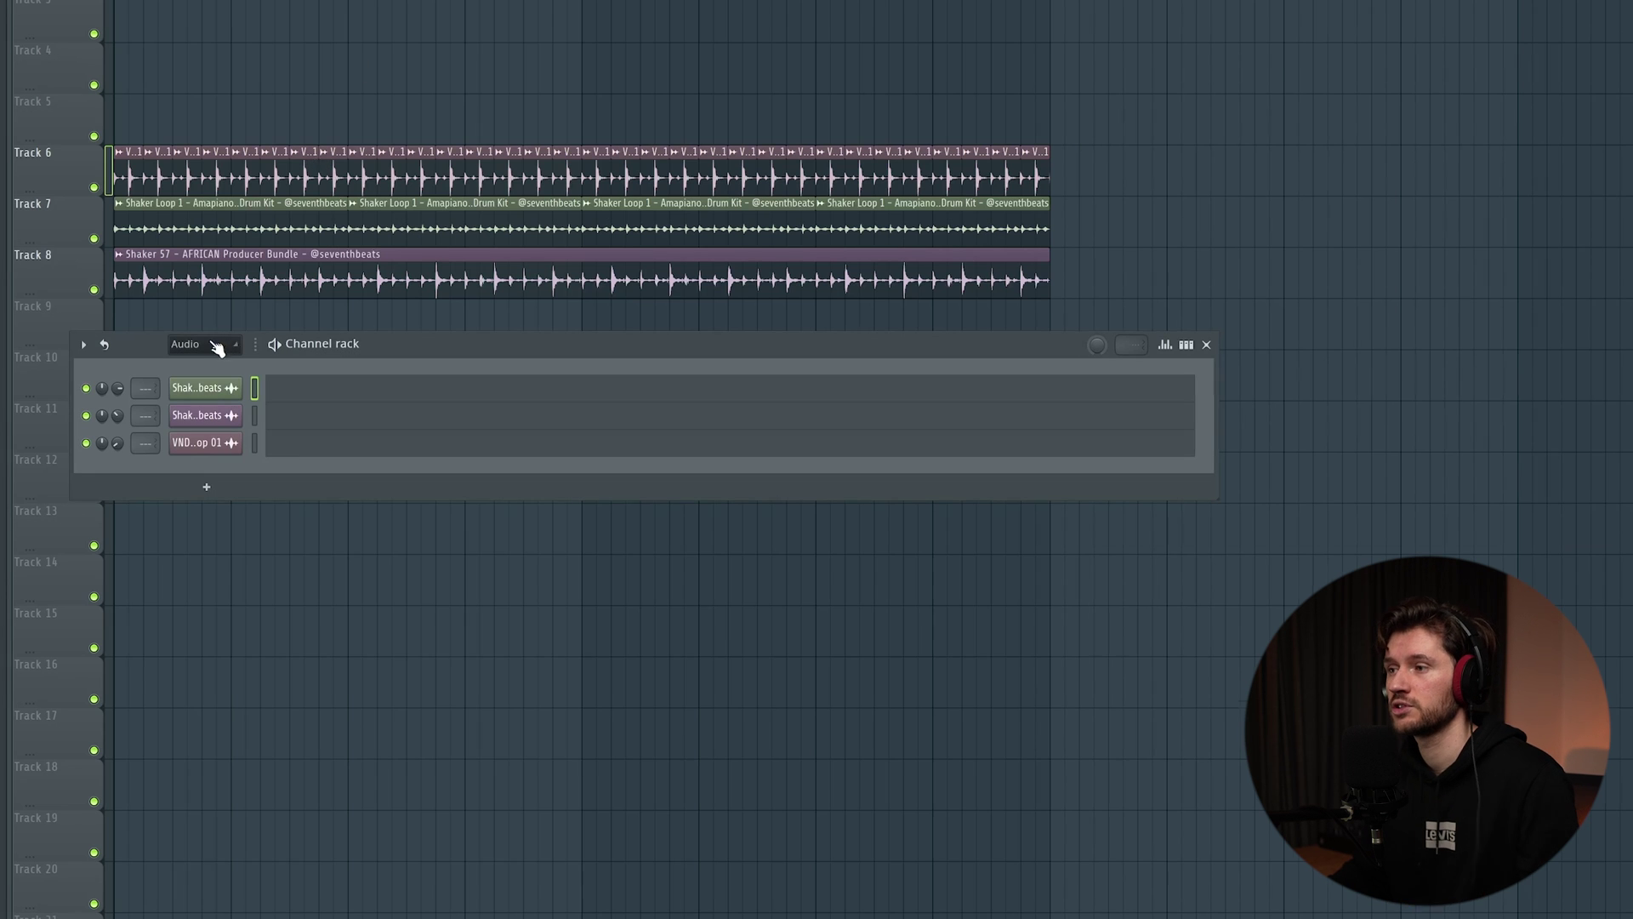
pyautogui.moveTo(978, 342); pyautogui.dragTo(945, 468)
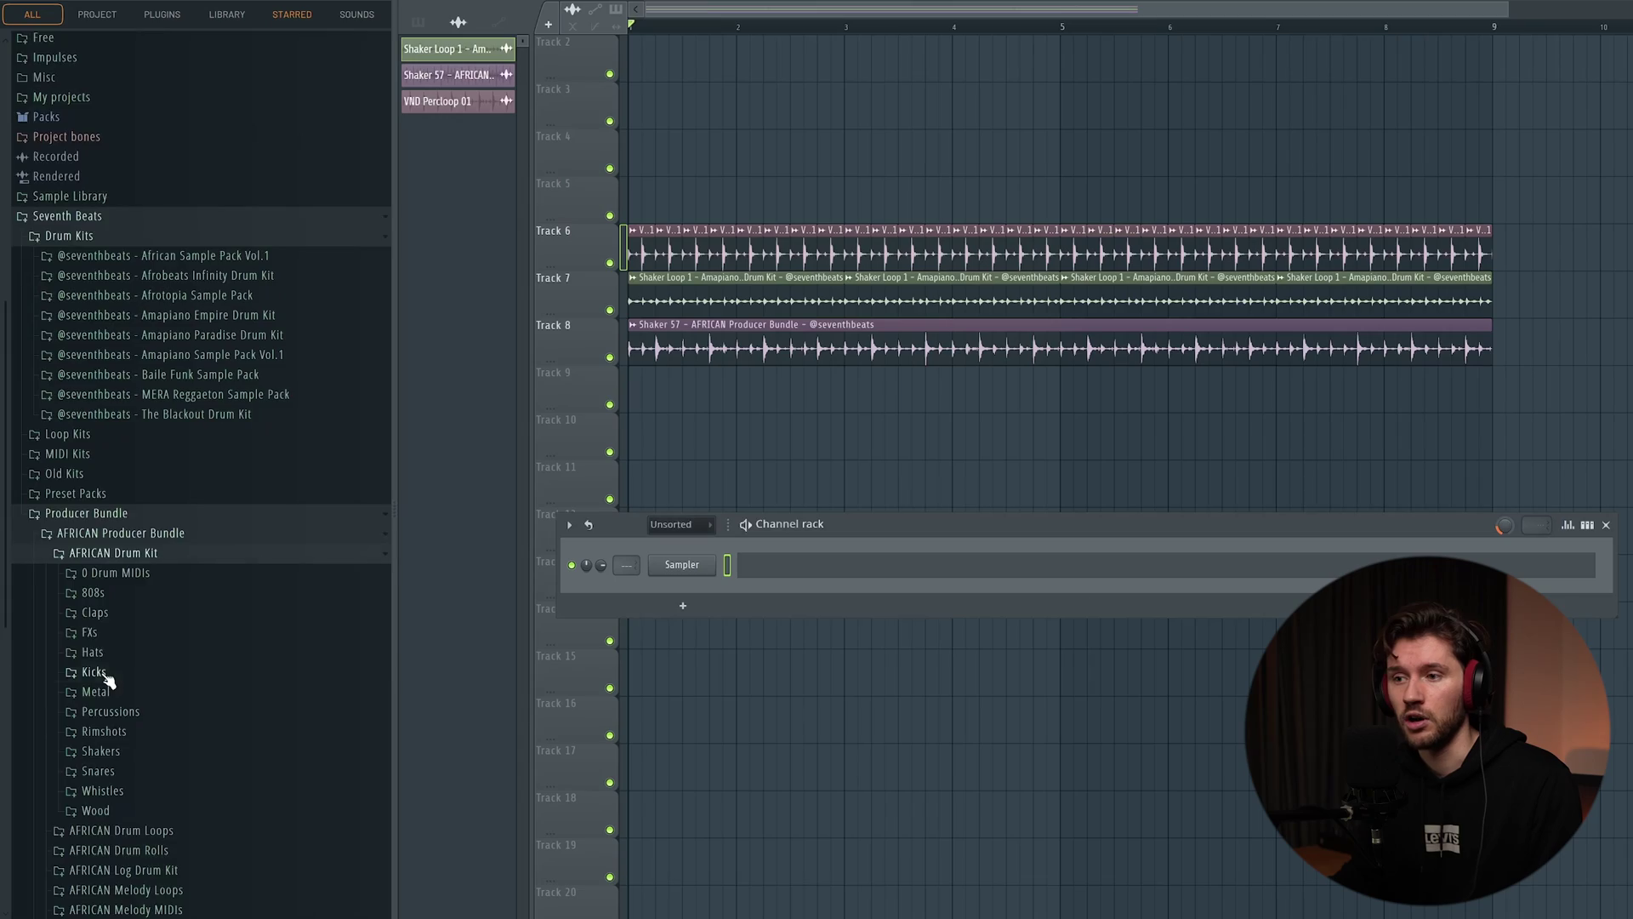
pyautogui.click(94, 672)
pyautogui.scroll(-4, 178, 421)
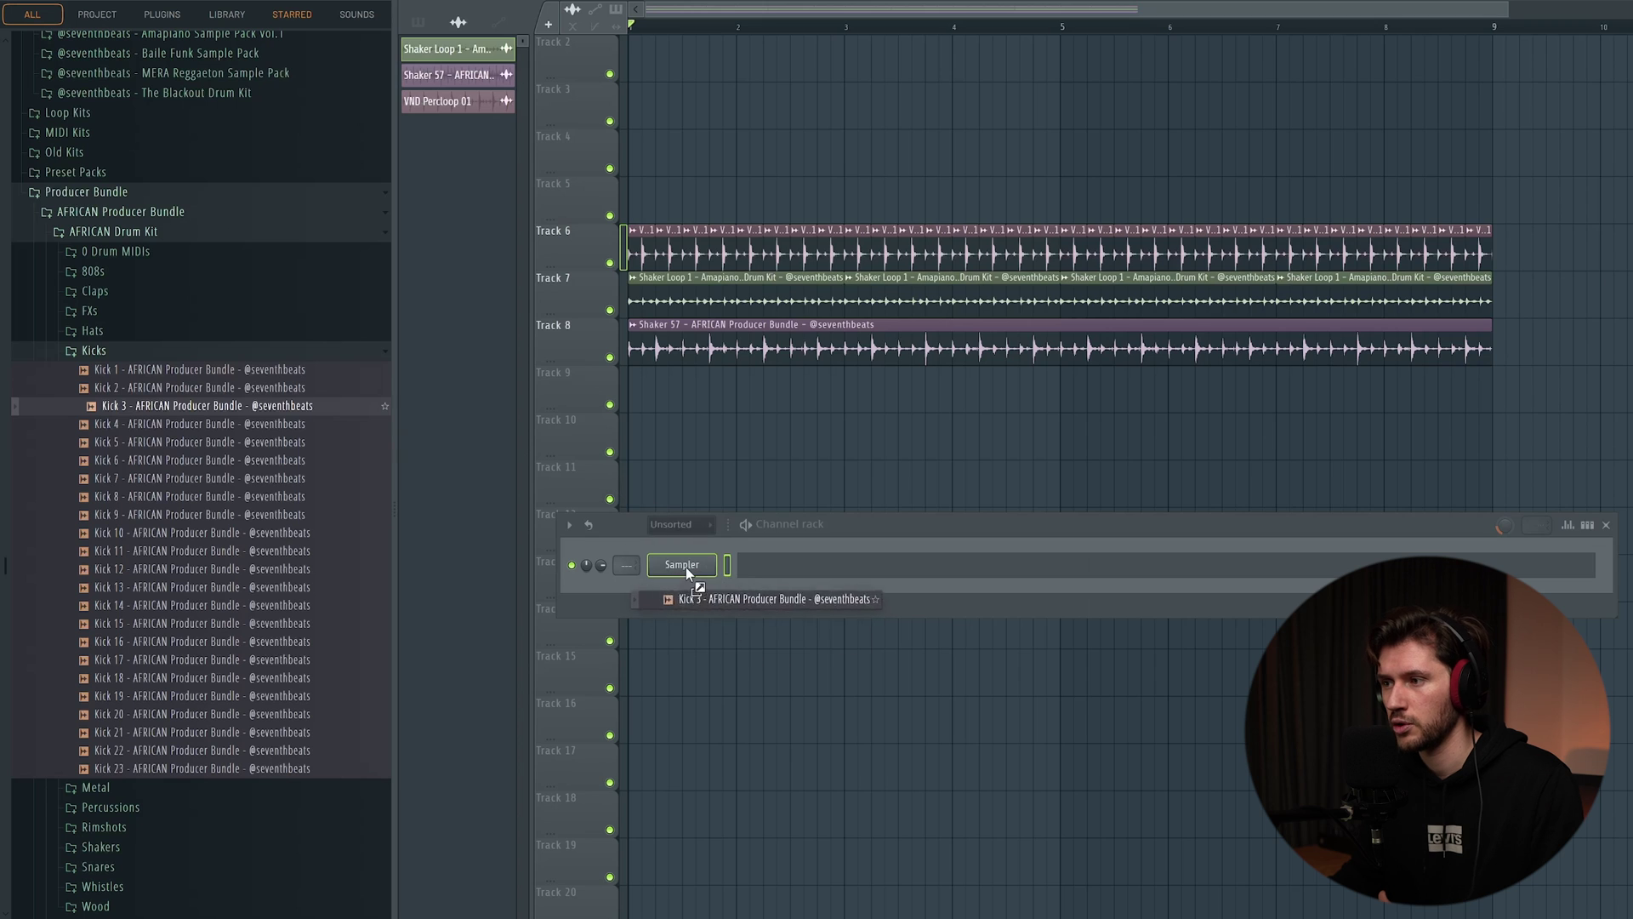
pyautogui.click(789, 574)
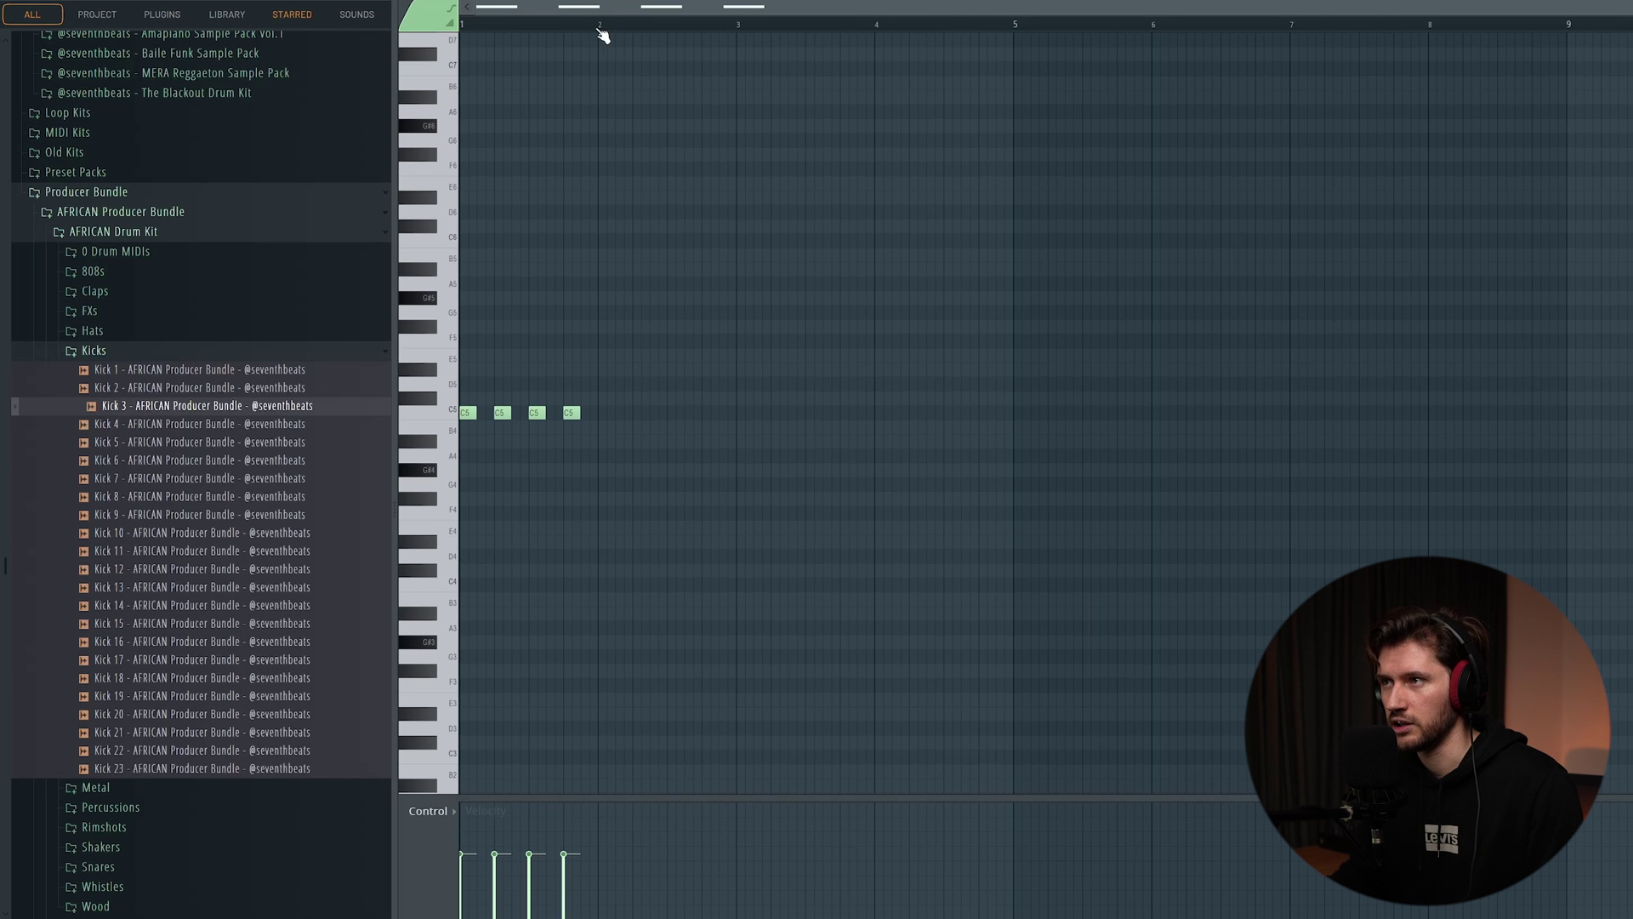
# Select the first bar of kick notes and duplicate it seven times to fill eight bars.
pyautogui.moveTo(603, 34); pyautogui.dragTo(460, 25)
pyautogui.hotkey('ctrl', 'b')
pyautogui.hotkey('ctrl', 'b')
pyautogui.hotkey('ctrl', 'b')
pyautogui.hotkey('ctrl', 'b')
pyautogui.hotkey('ctrl', 'b')
pyautogui.hotkey('ctrl', 'b')
pyautogui.hotkey('ctrl', 'b')
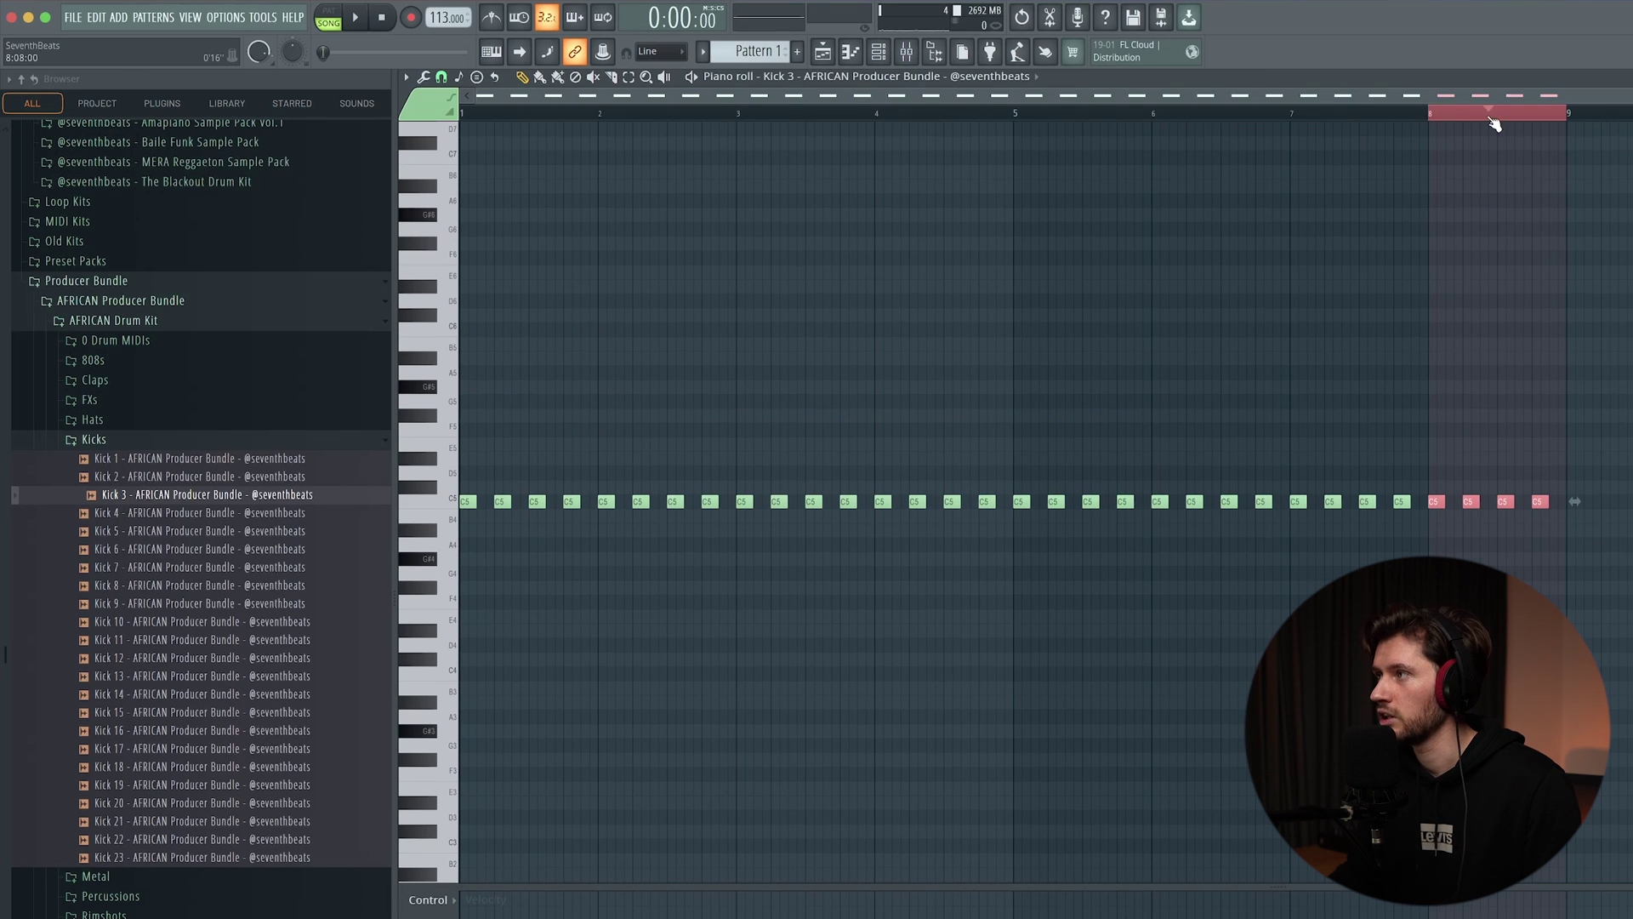
# Place Pattern 1 on Track 2 of the playlist from bar 1 and play it with the loops.
pyautogui.click(823, 52)
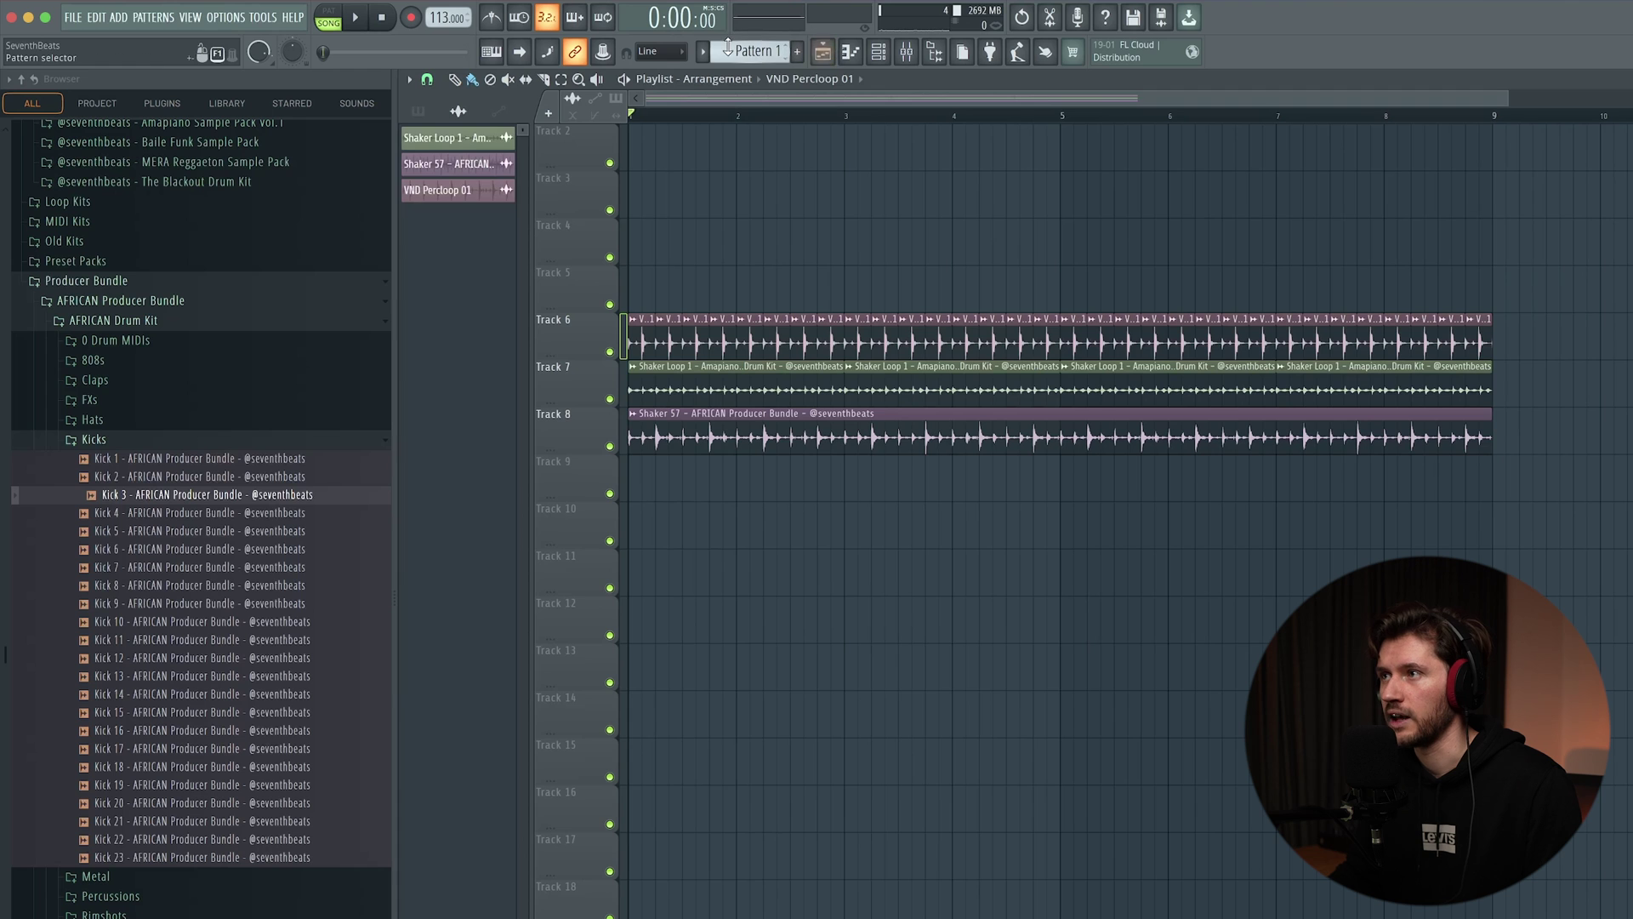
pyautogui.click(646, 146)
pyautogui.scroll(1, 764, 276)
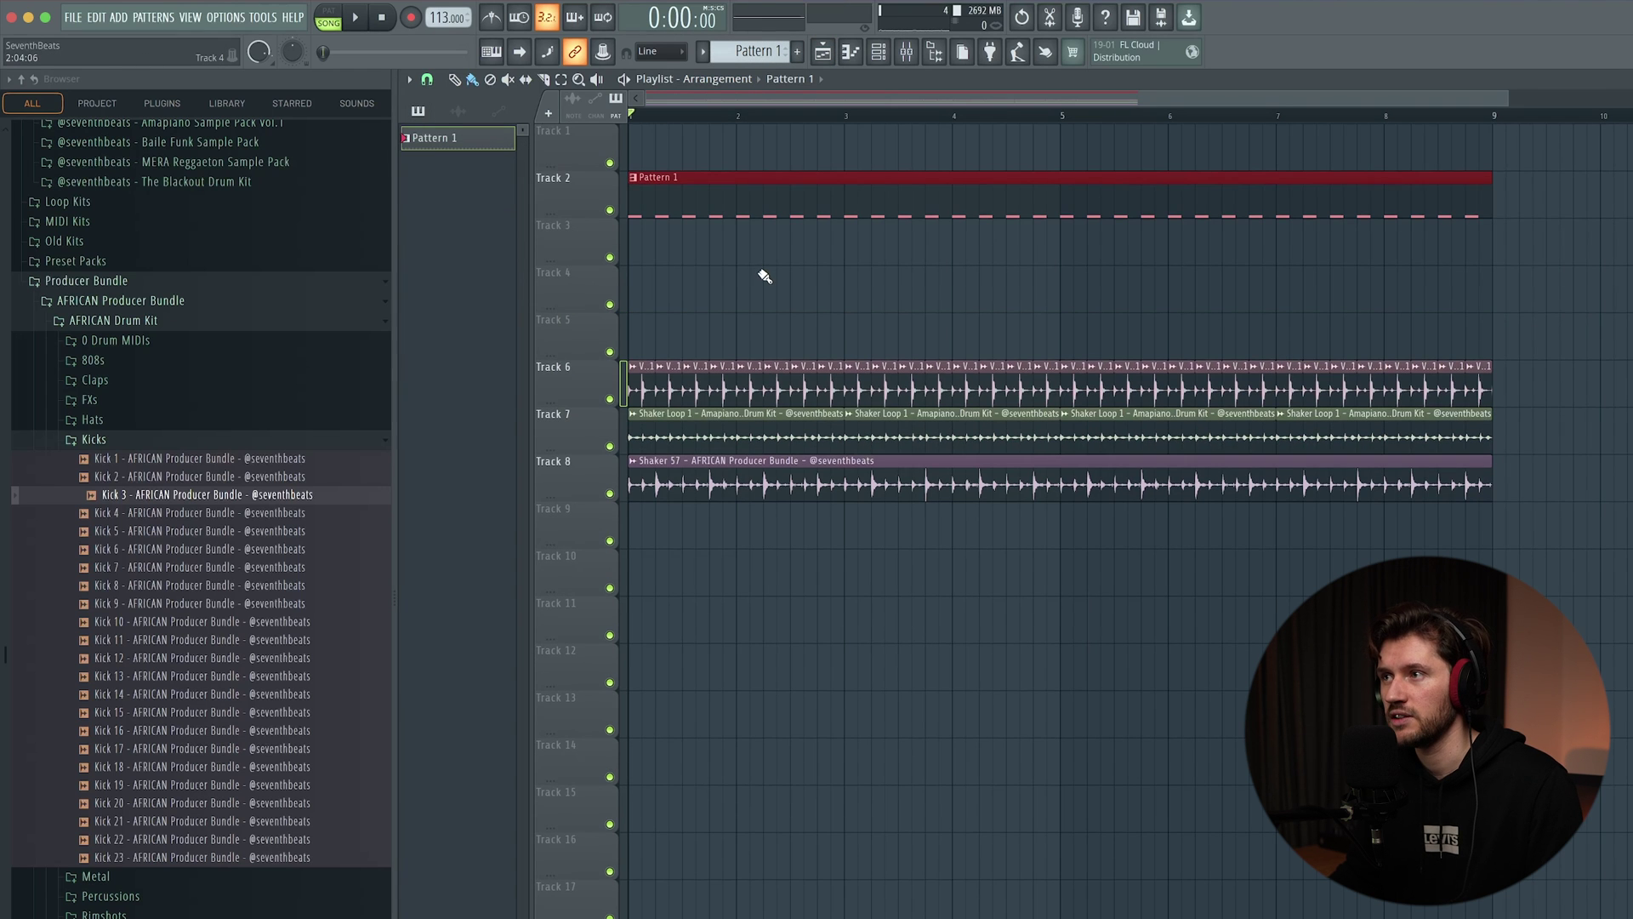
pyautogui.press('space')
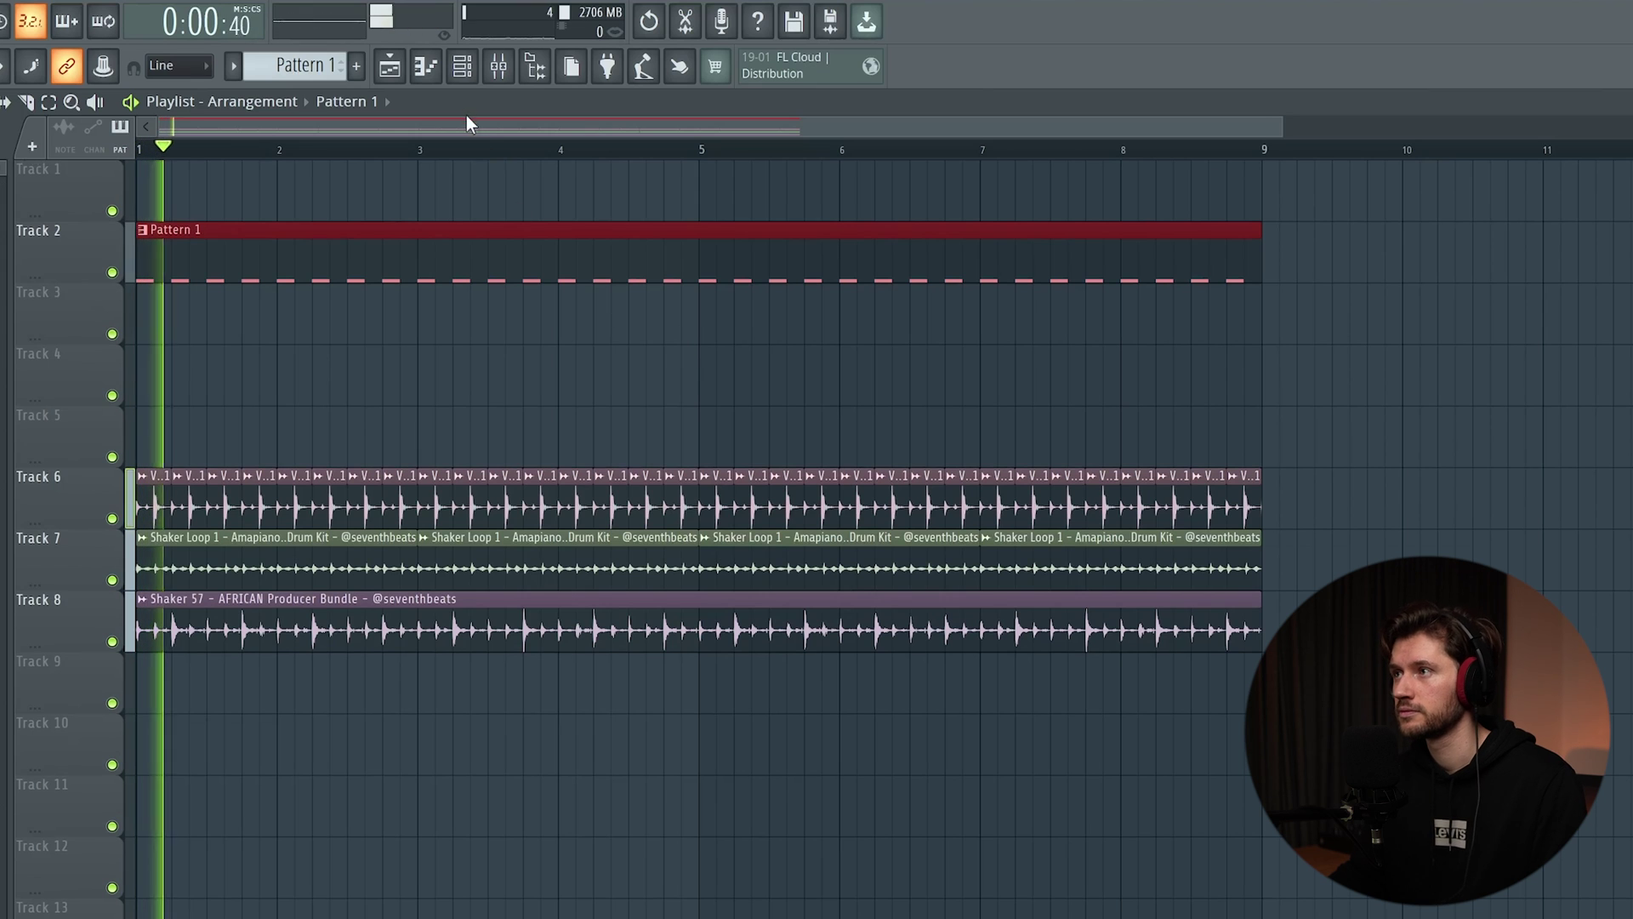
pyautogui.press('F6')
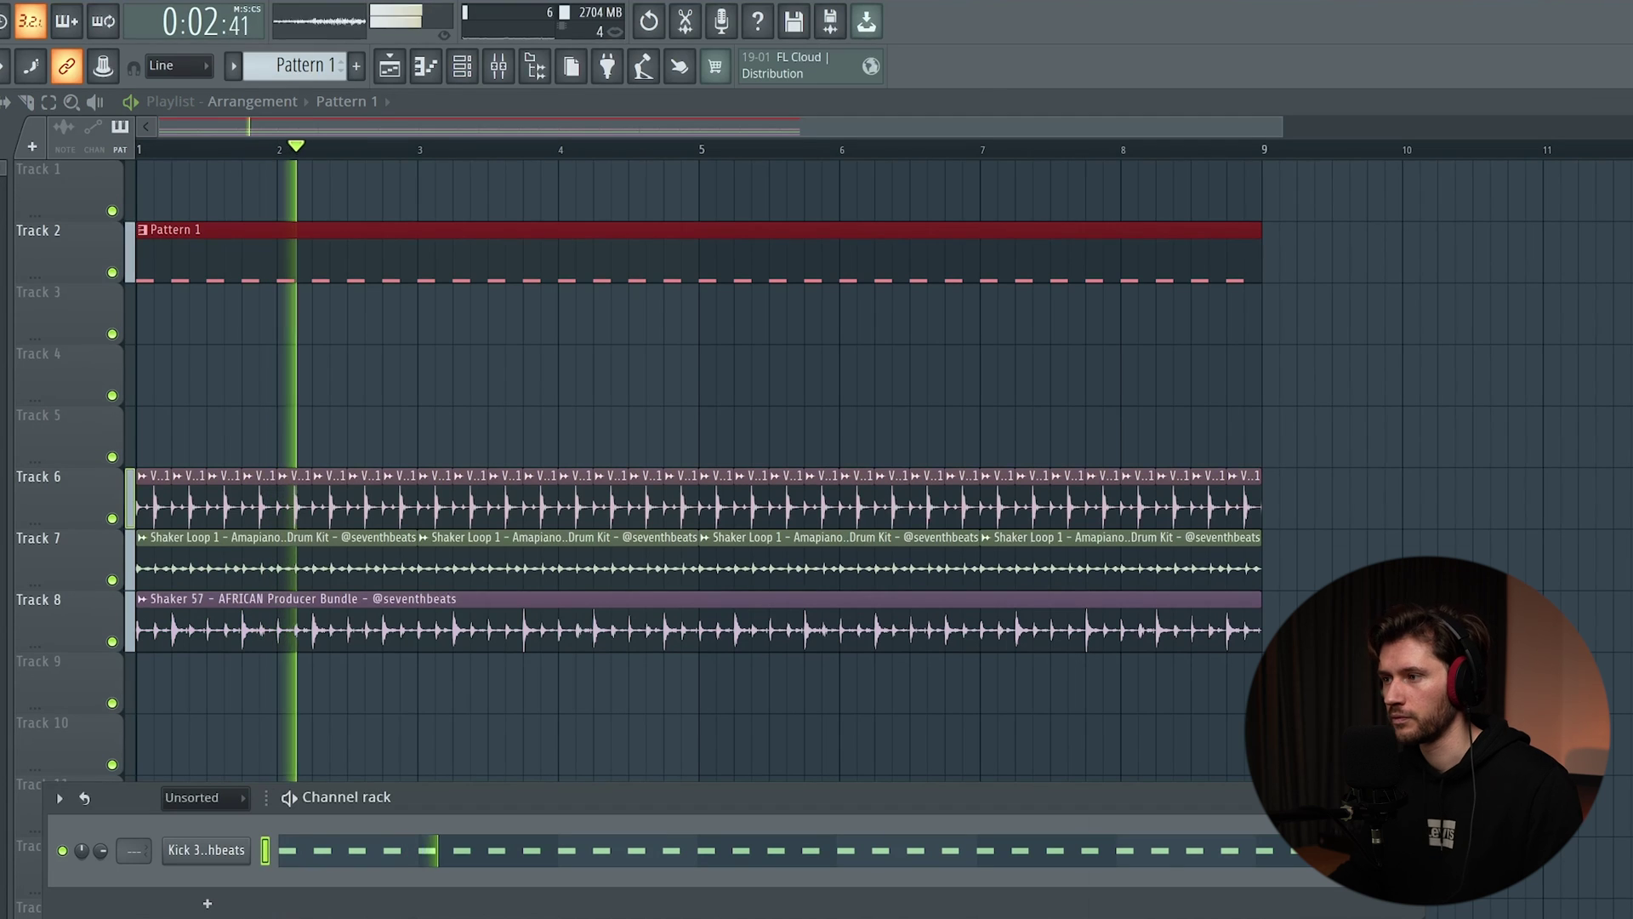
pyautogui.press('space')
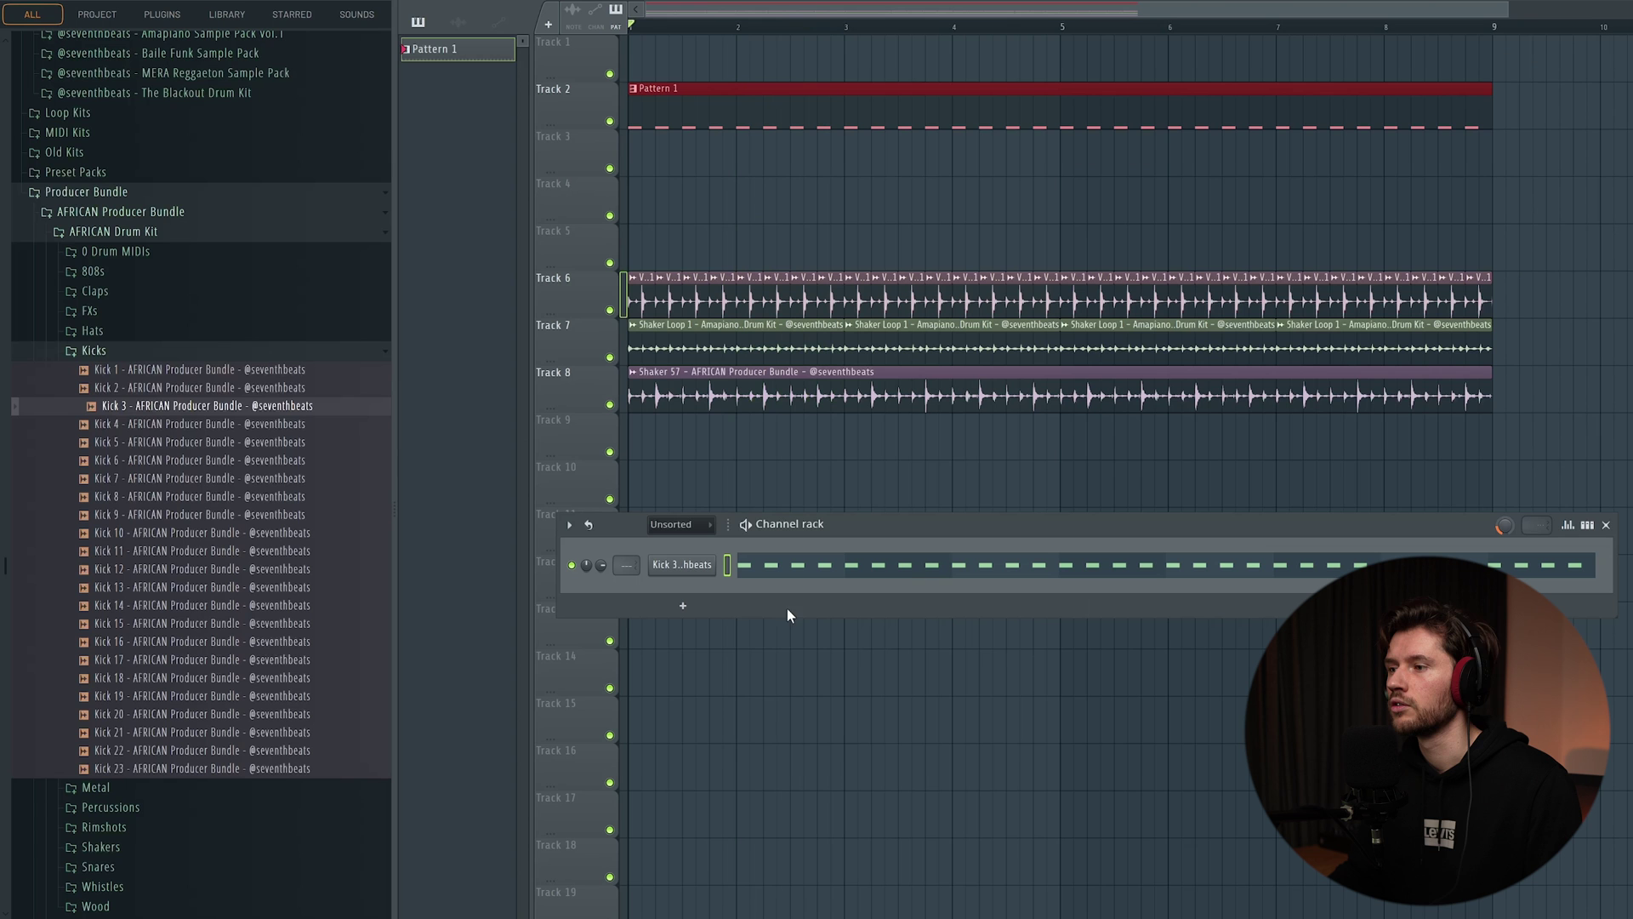
# Add Clap 4 from the AFRICAN Drum Kit as a channel and place C5 notes on beats 2 and 4 of the first four bars.
pyautogui.click(94, 291)
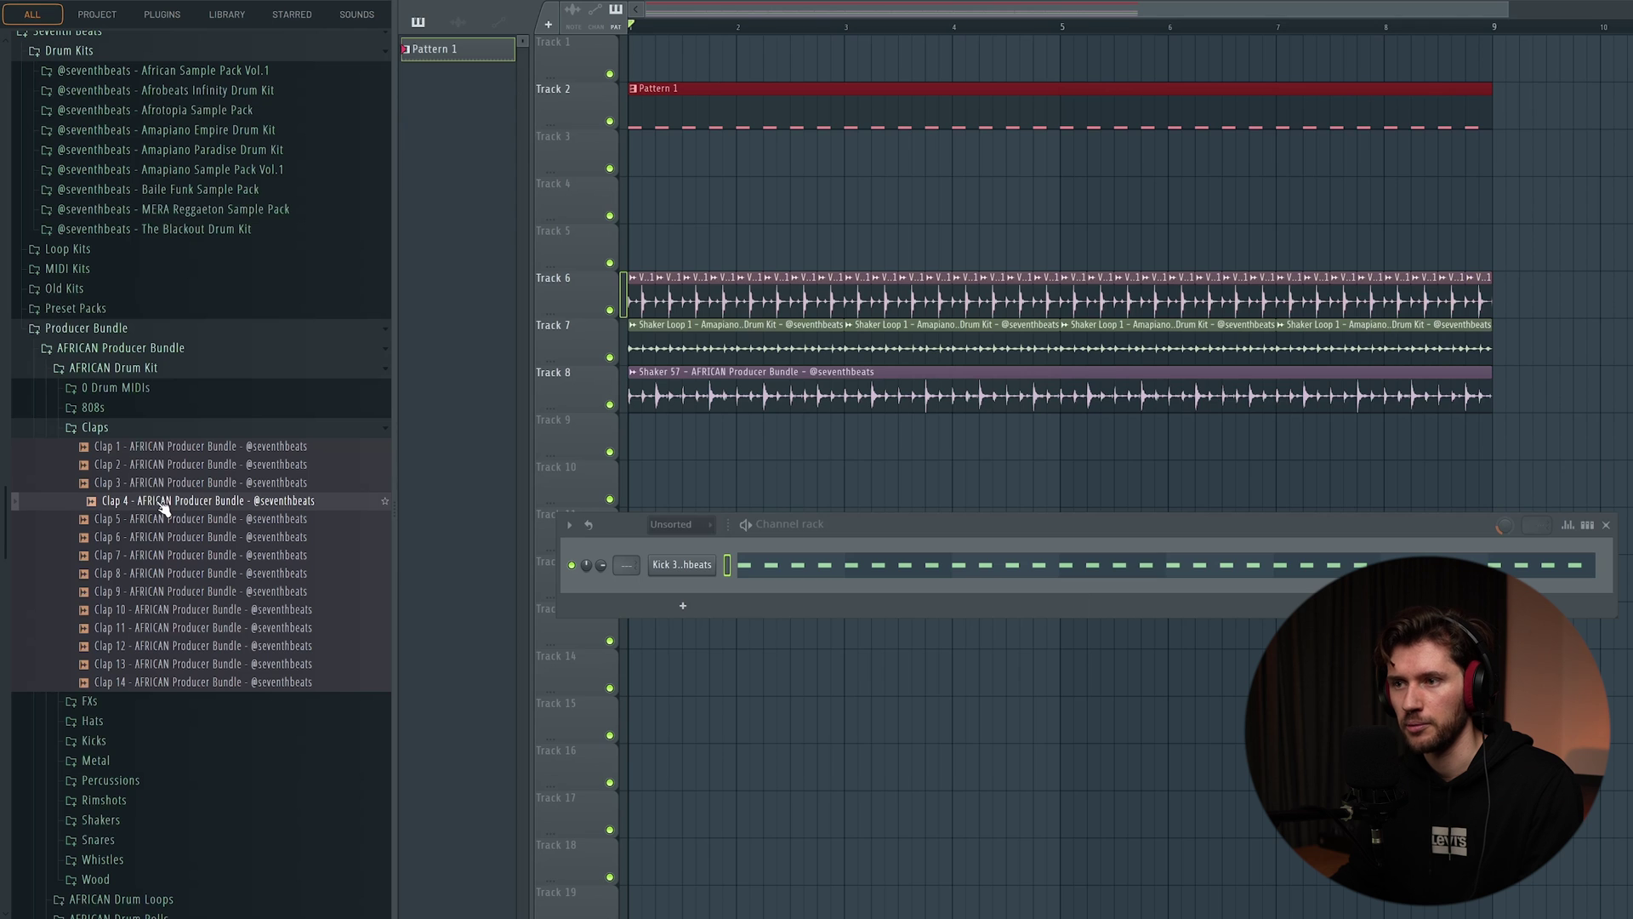
pyautogui.press('F7')
pyautogui.click(503, 412)
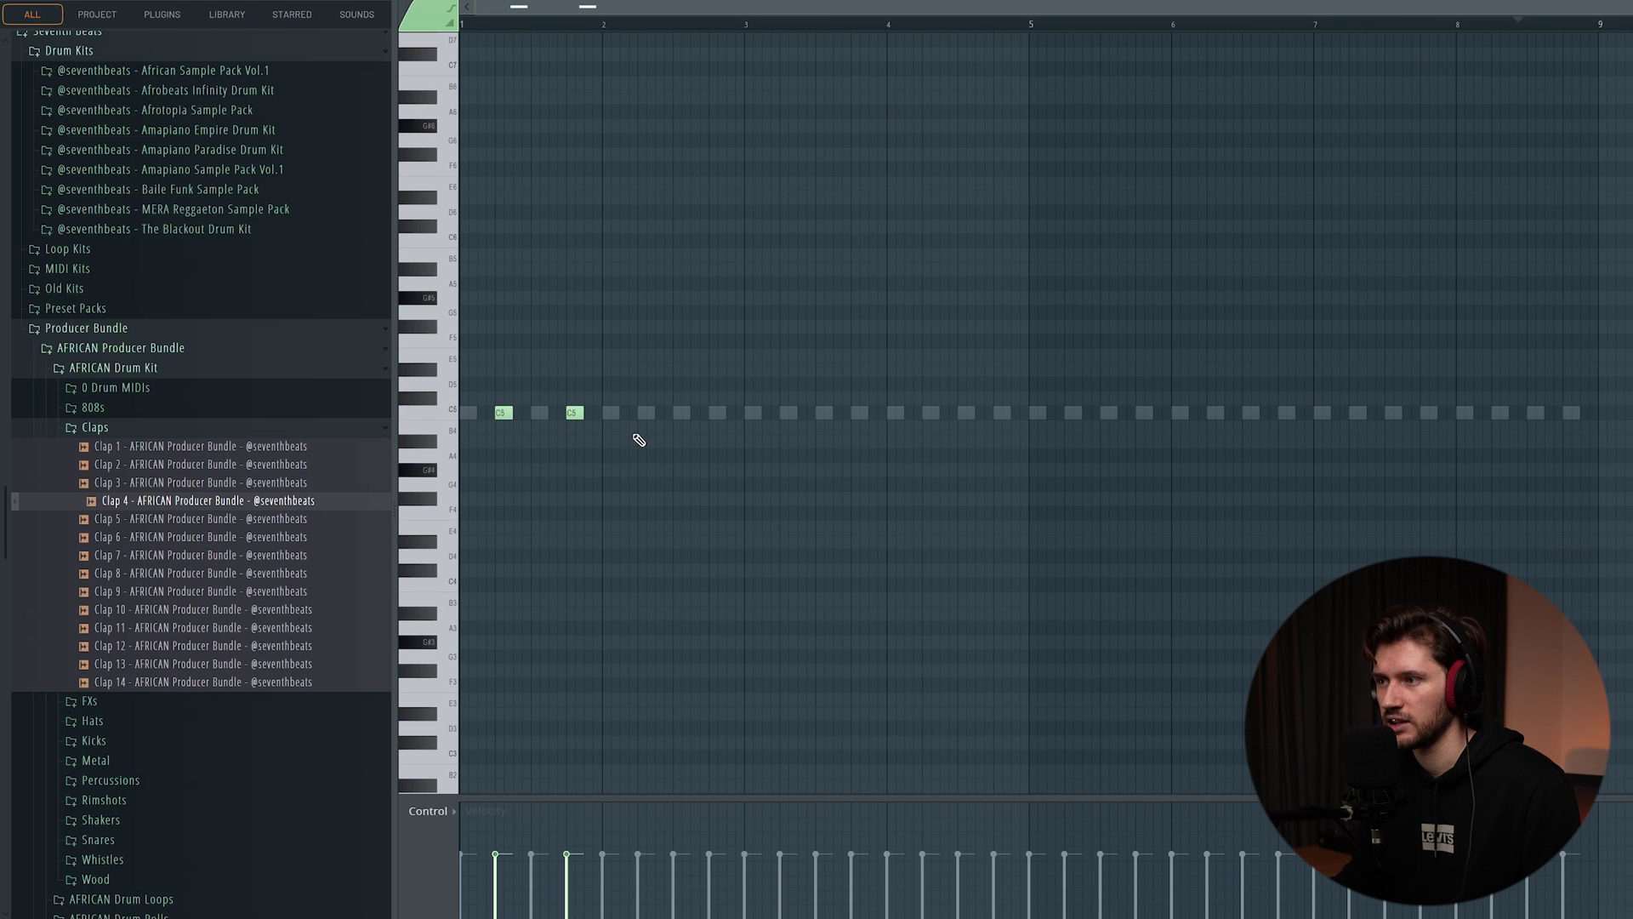
pyautogui.press('space')
pyautogui.click(647, 414)
pyautogui.click(717, 414)
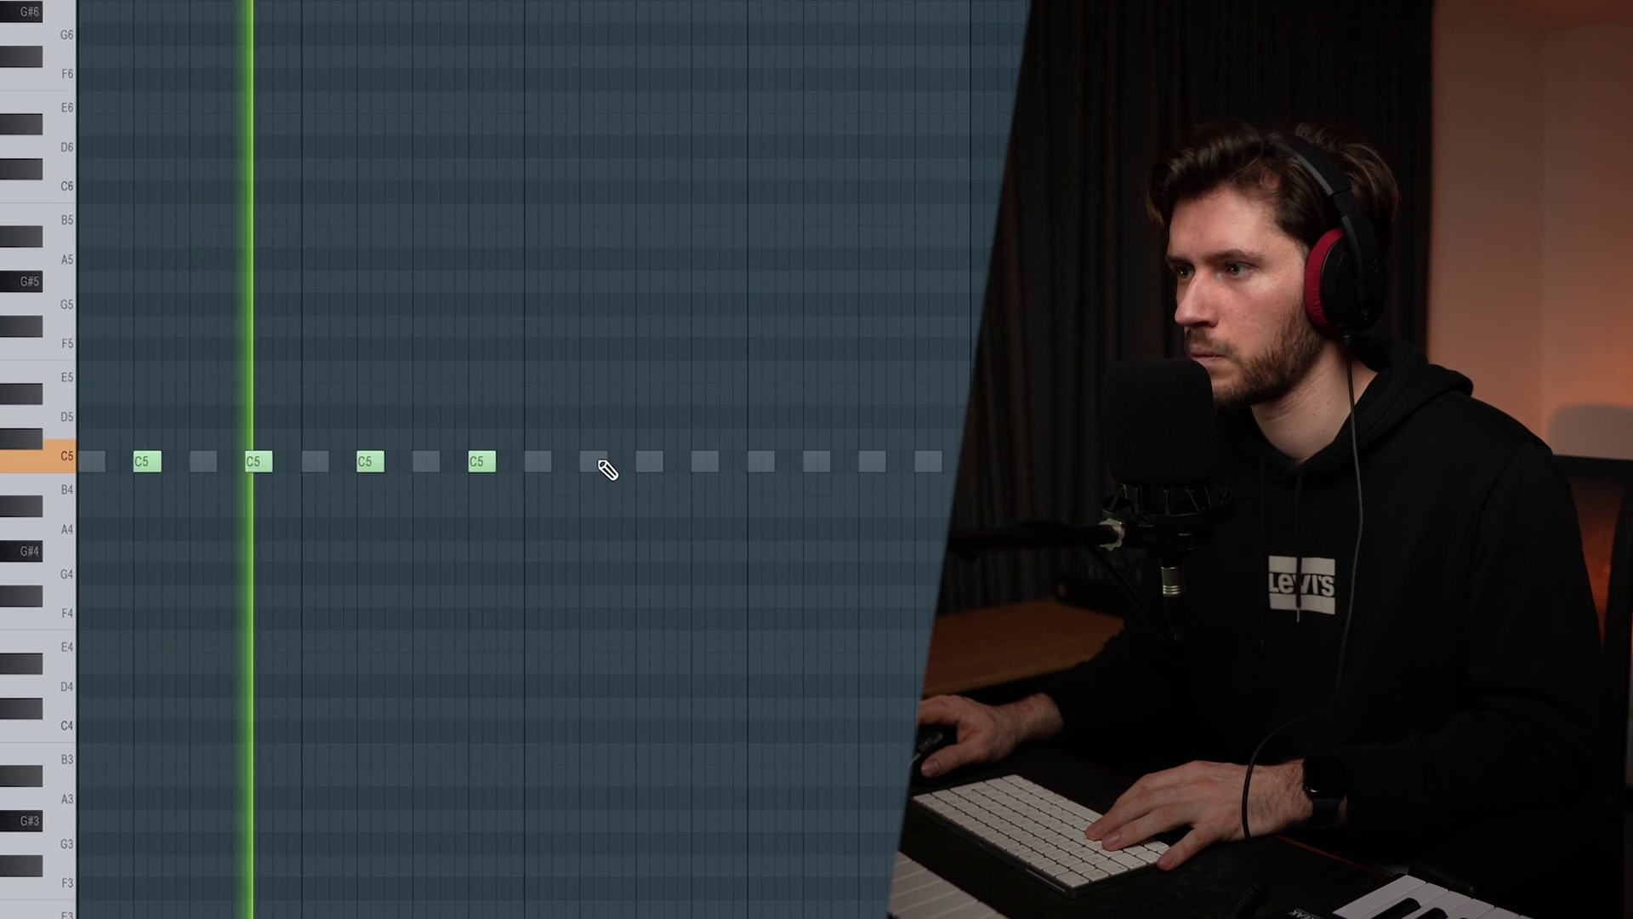
pyautogui.click(602, 465)
pyautogui.click(709, 464)
pyautogui.click(814, 464)
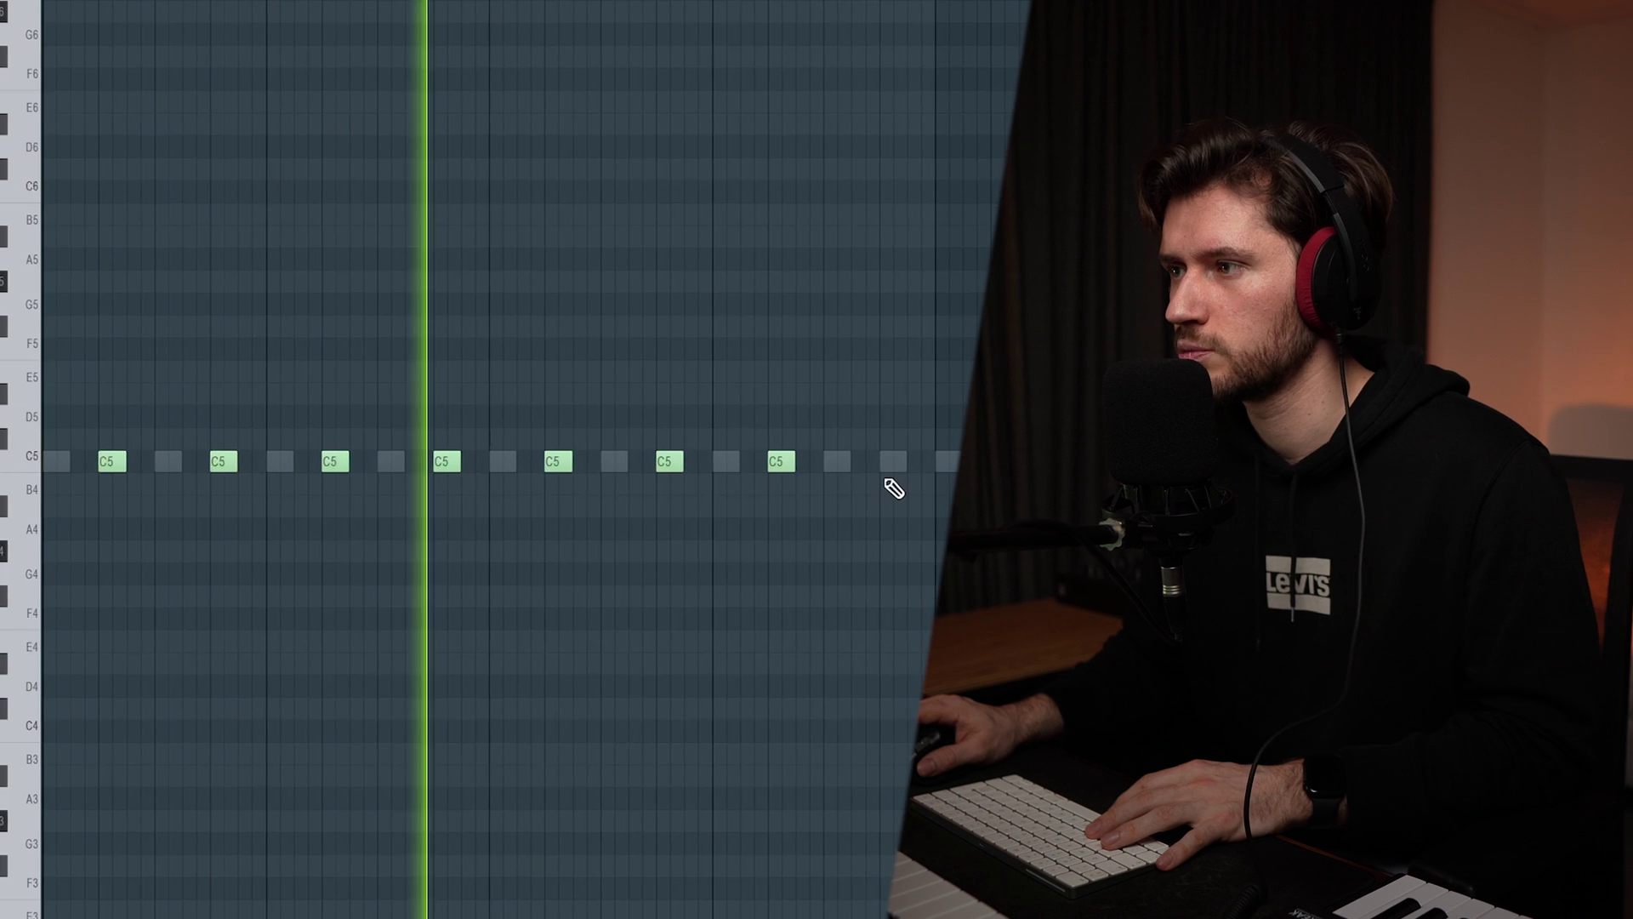
pyautogui.click(892, 462)
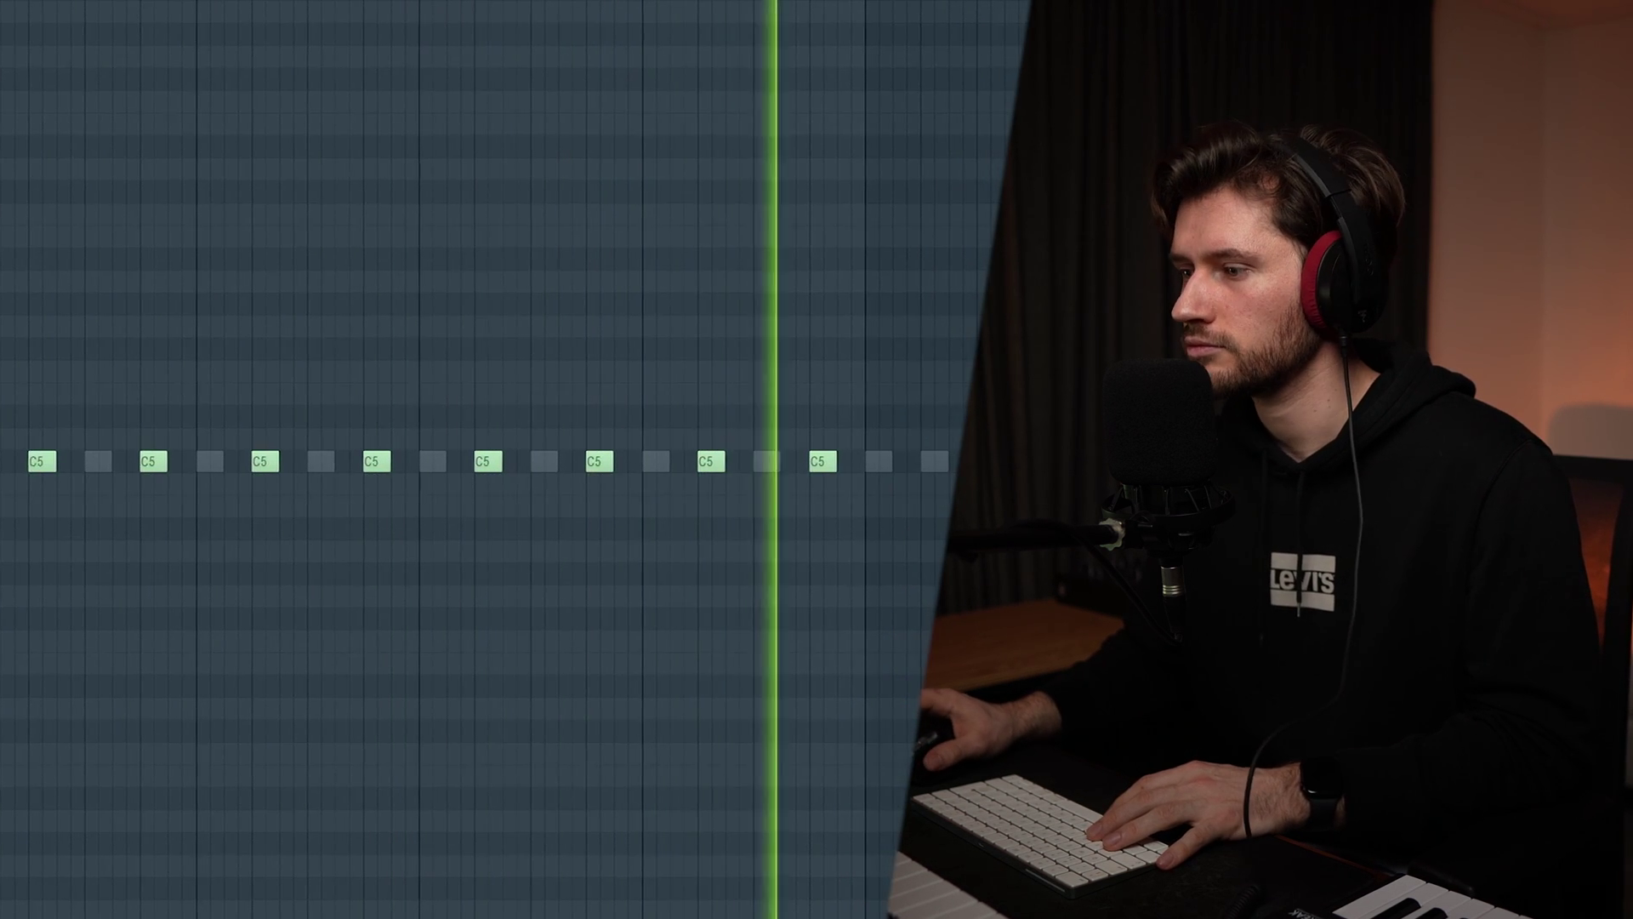
# Randomize the velocity of the clap notes and duplicate them through bar 8.
pyautogui.hotkey('alt', 'r')
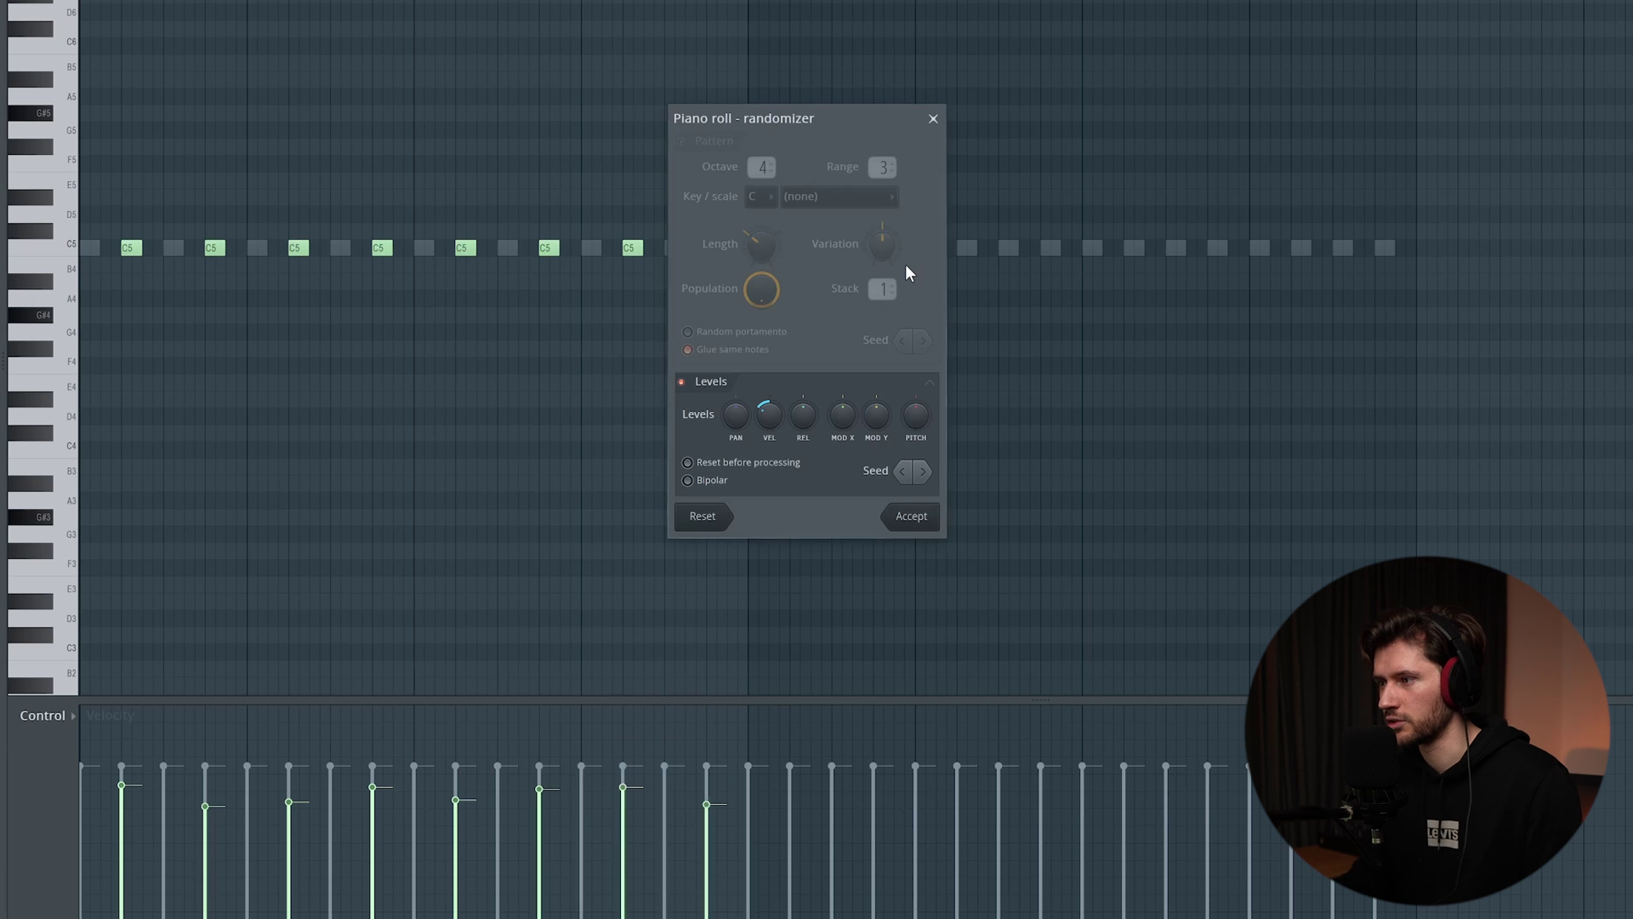
pyautogui.click(724, 487)
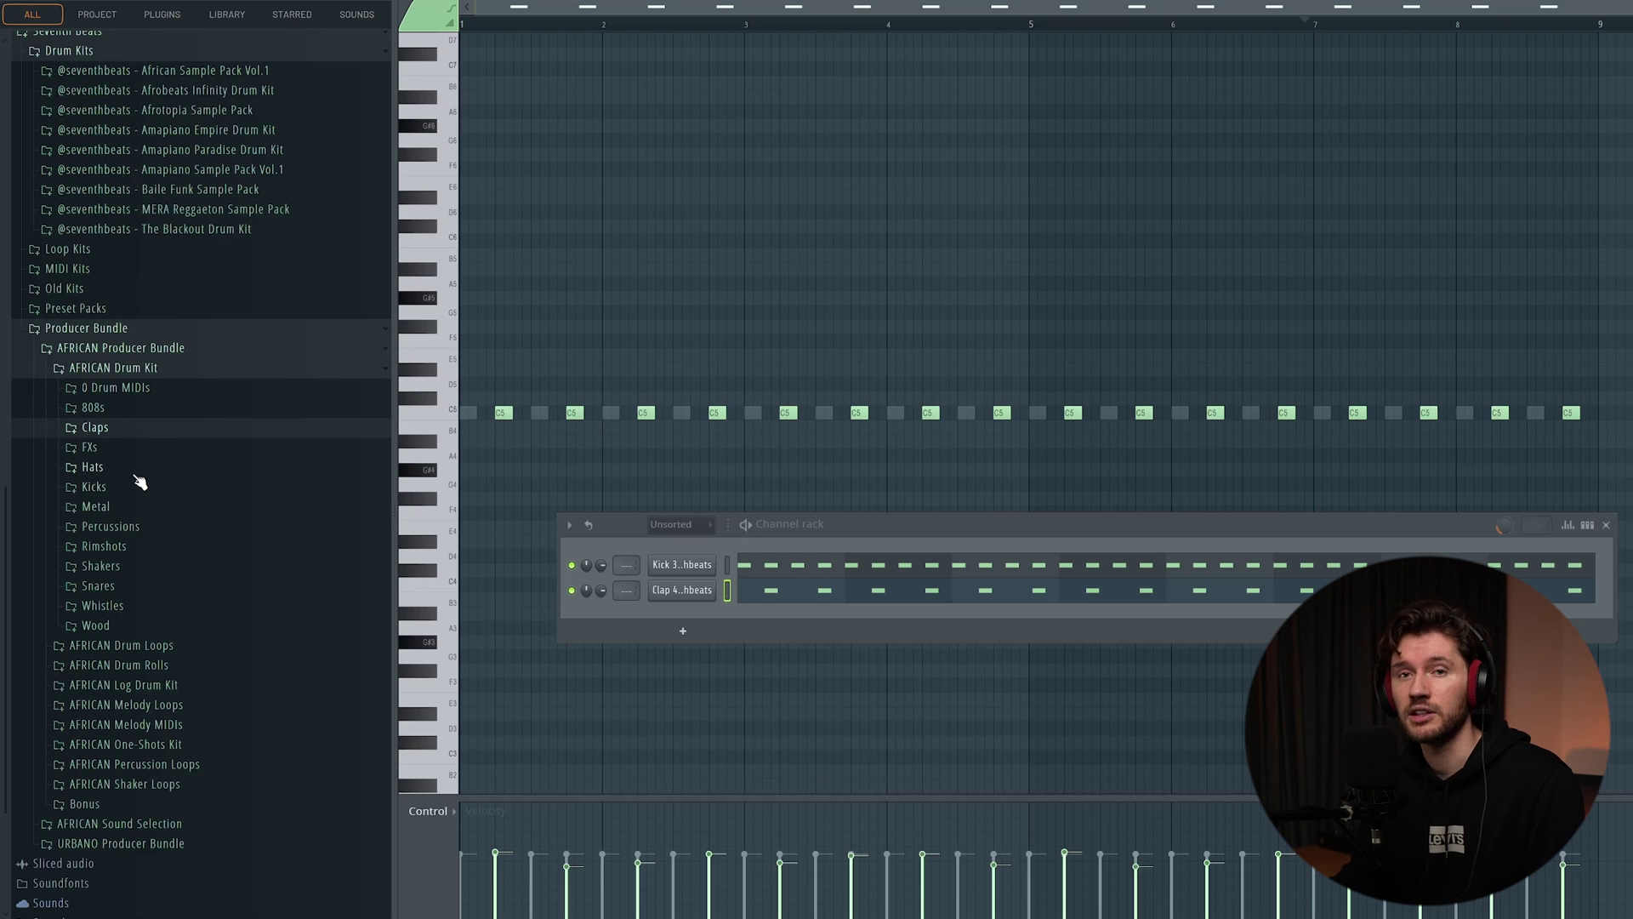
# Add Hat 18 from the AFRICAN Drum Kit as a channel and copy the kick's notes into its piano roll.
pyautogui.click(139, 471)
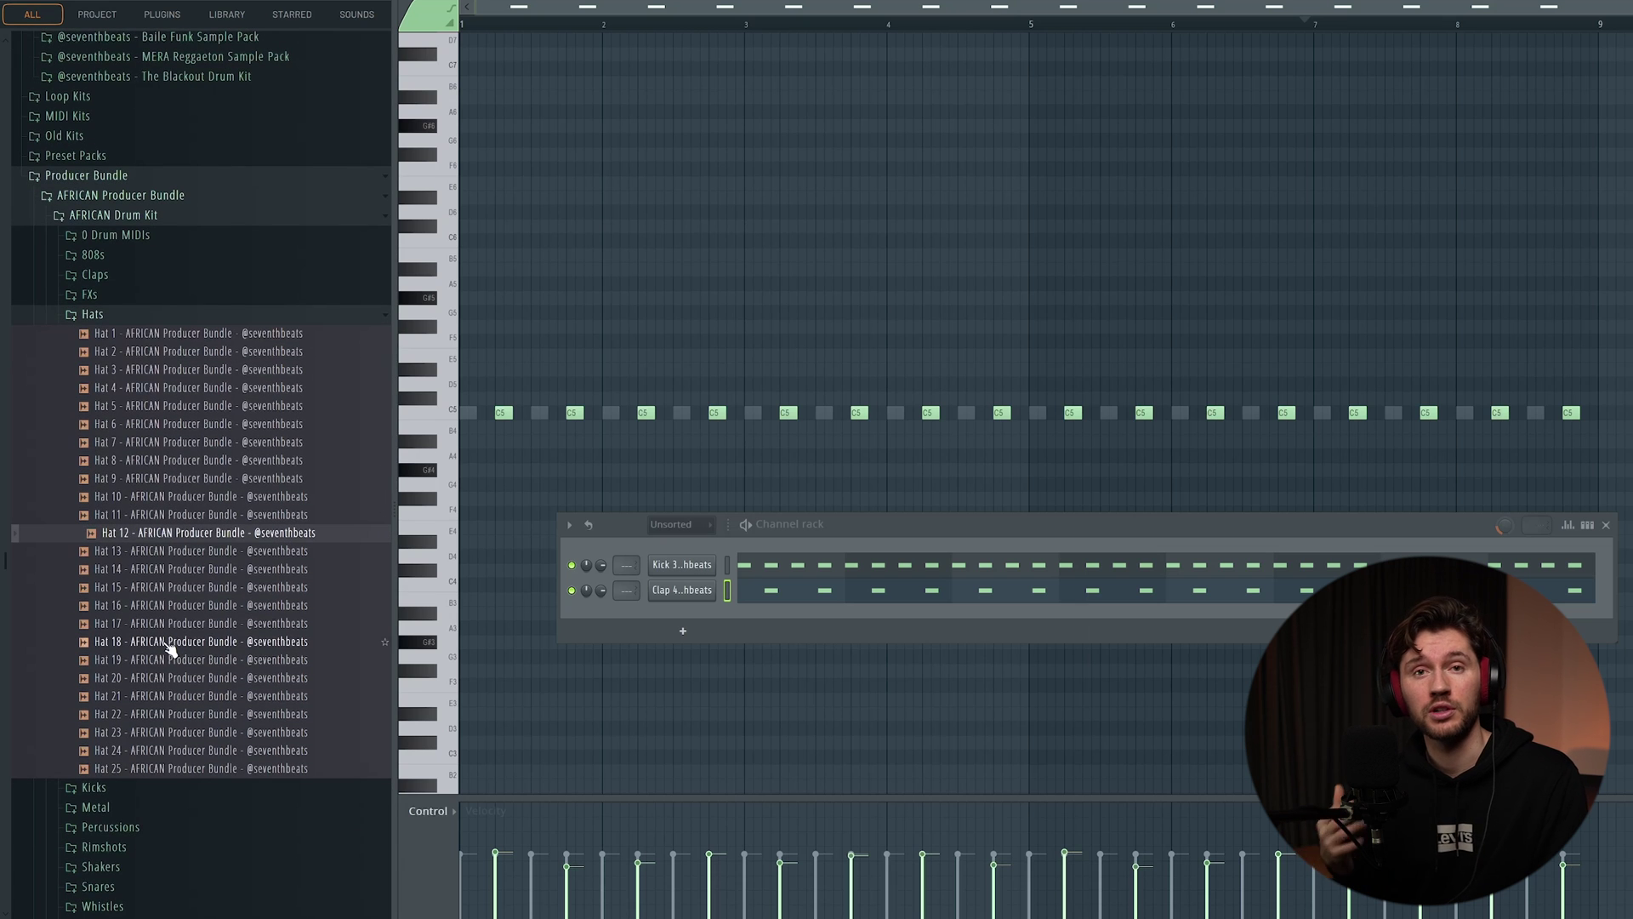
pyautogui.moveTo(170, 648); pyautogui.dragTo(693, 617)
pyautogui.click(727, 566)
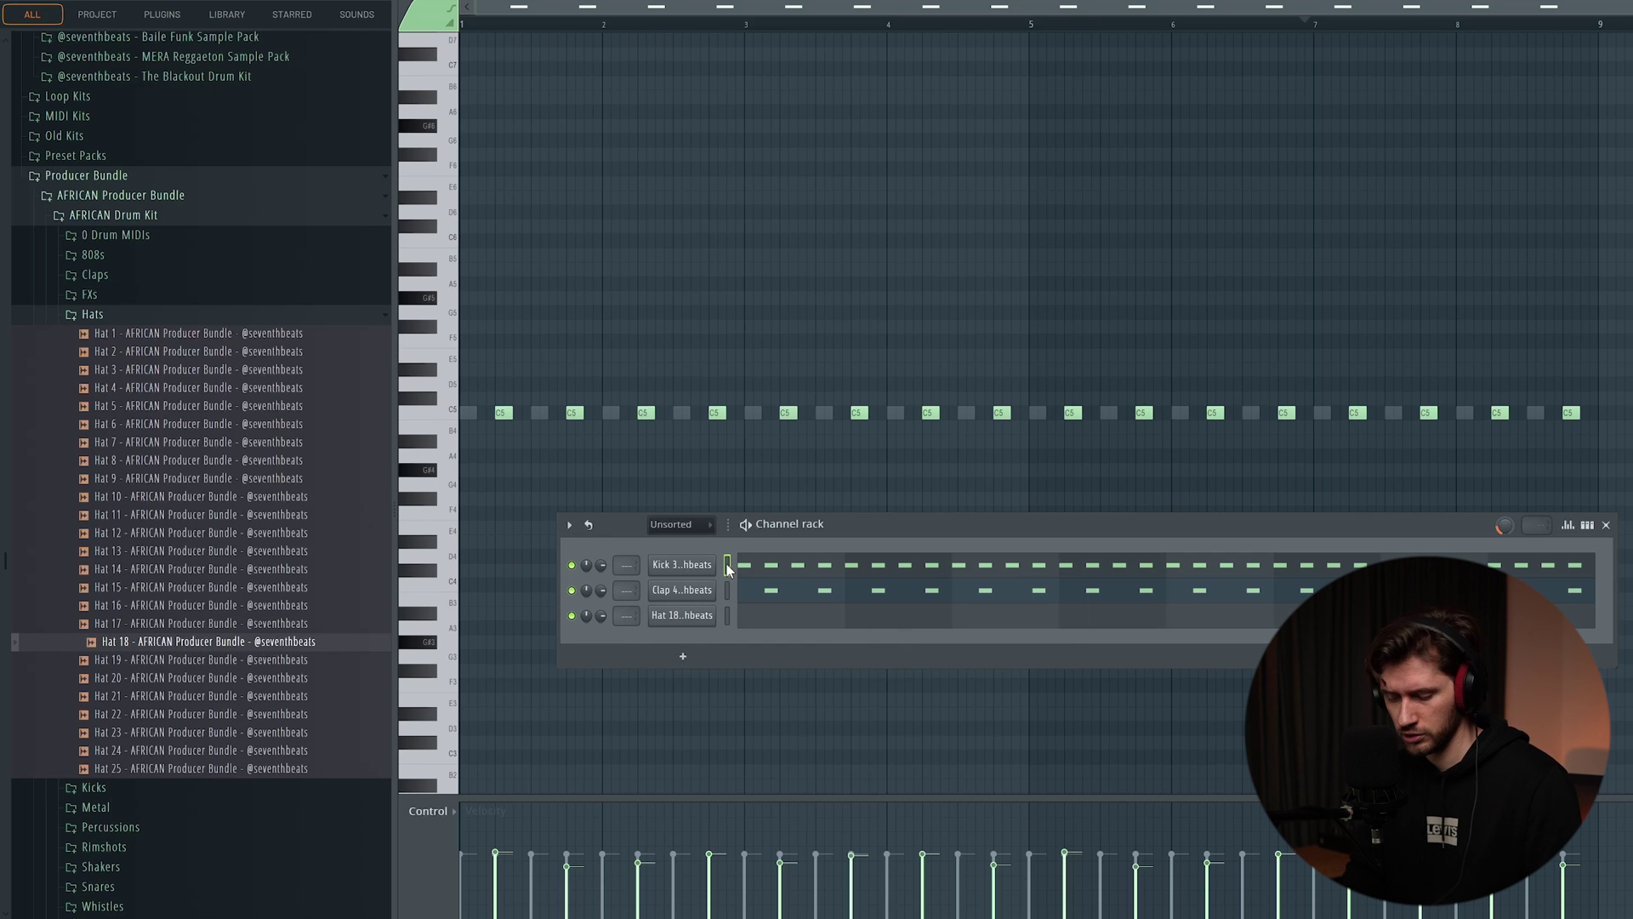
pyautogui.press('F6')
pyautogui.hotkey('ctrl', 'v')
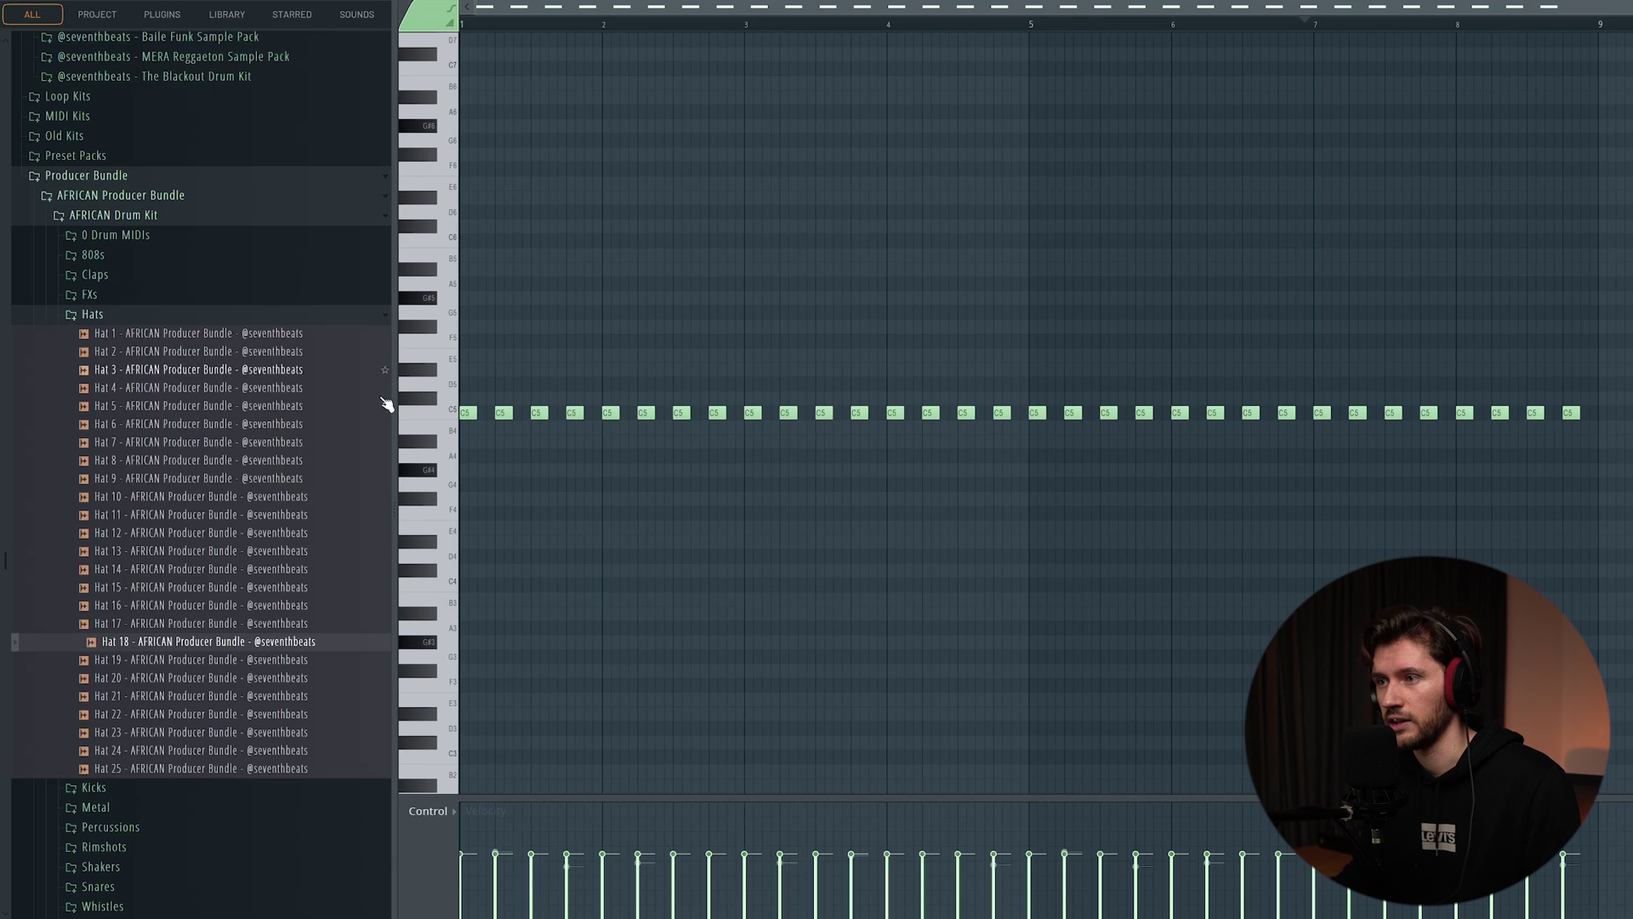
# Shift all the hat notes half a beat later so they fall between the kicks, and play the result.
pyautogui.moveTo(466, 413); pyautogui.dragTo(483, 413)
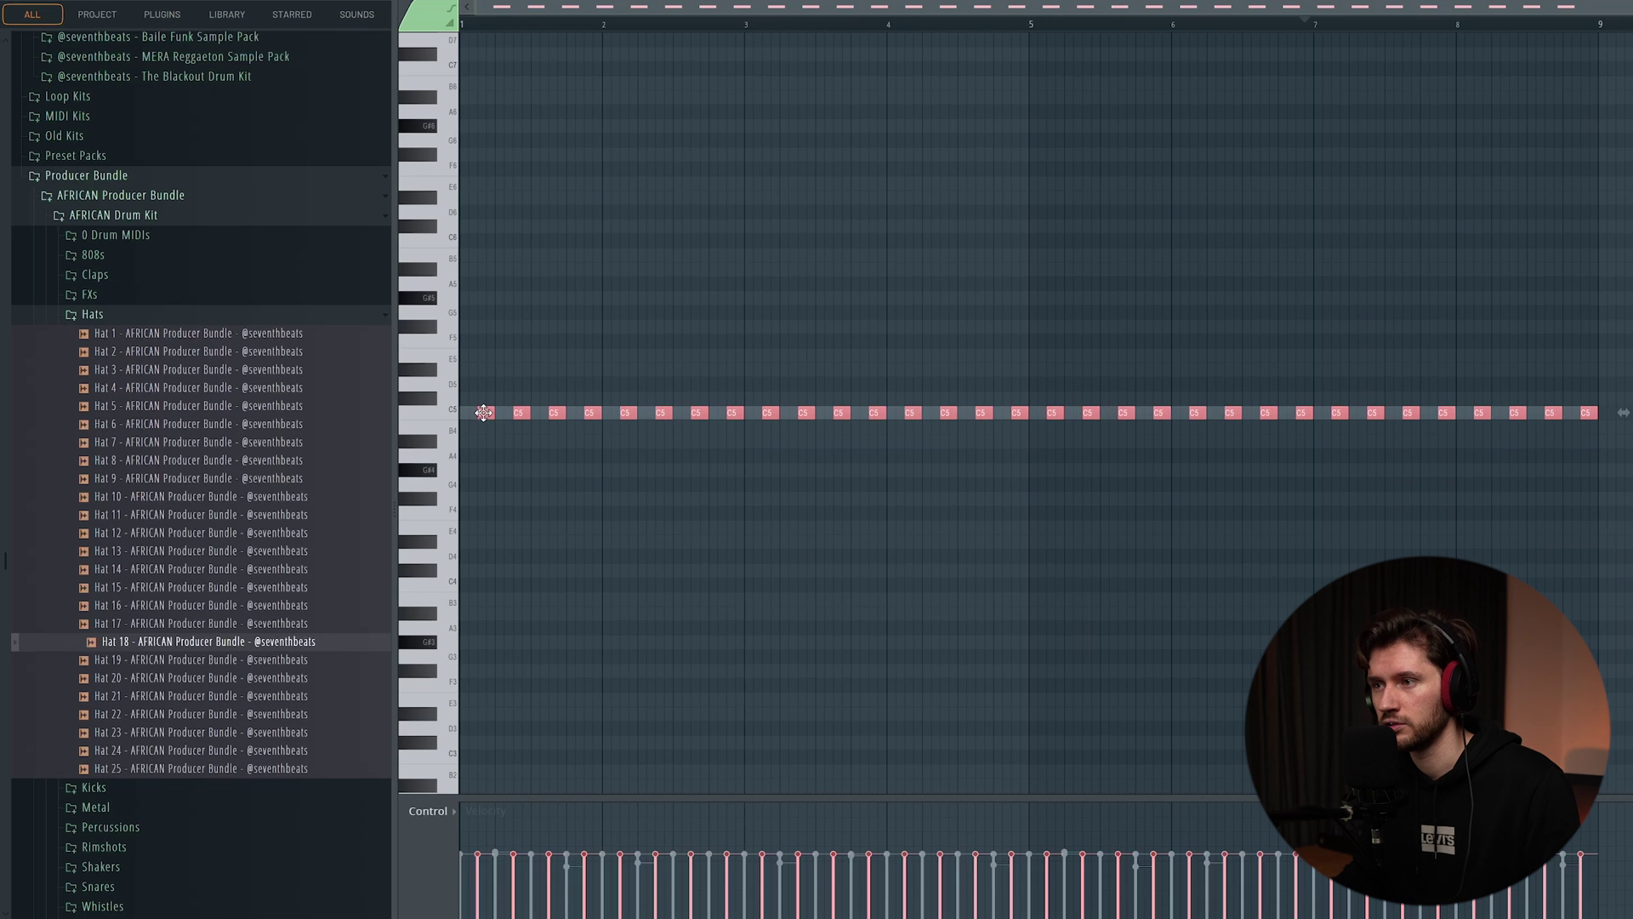
pyautogui.click(654, 296)
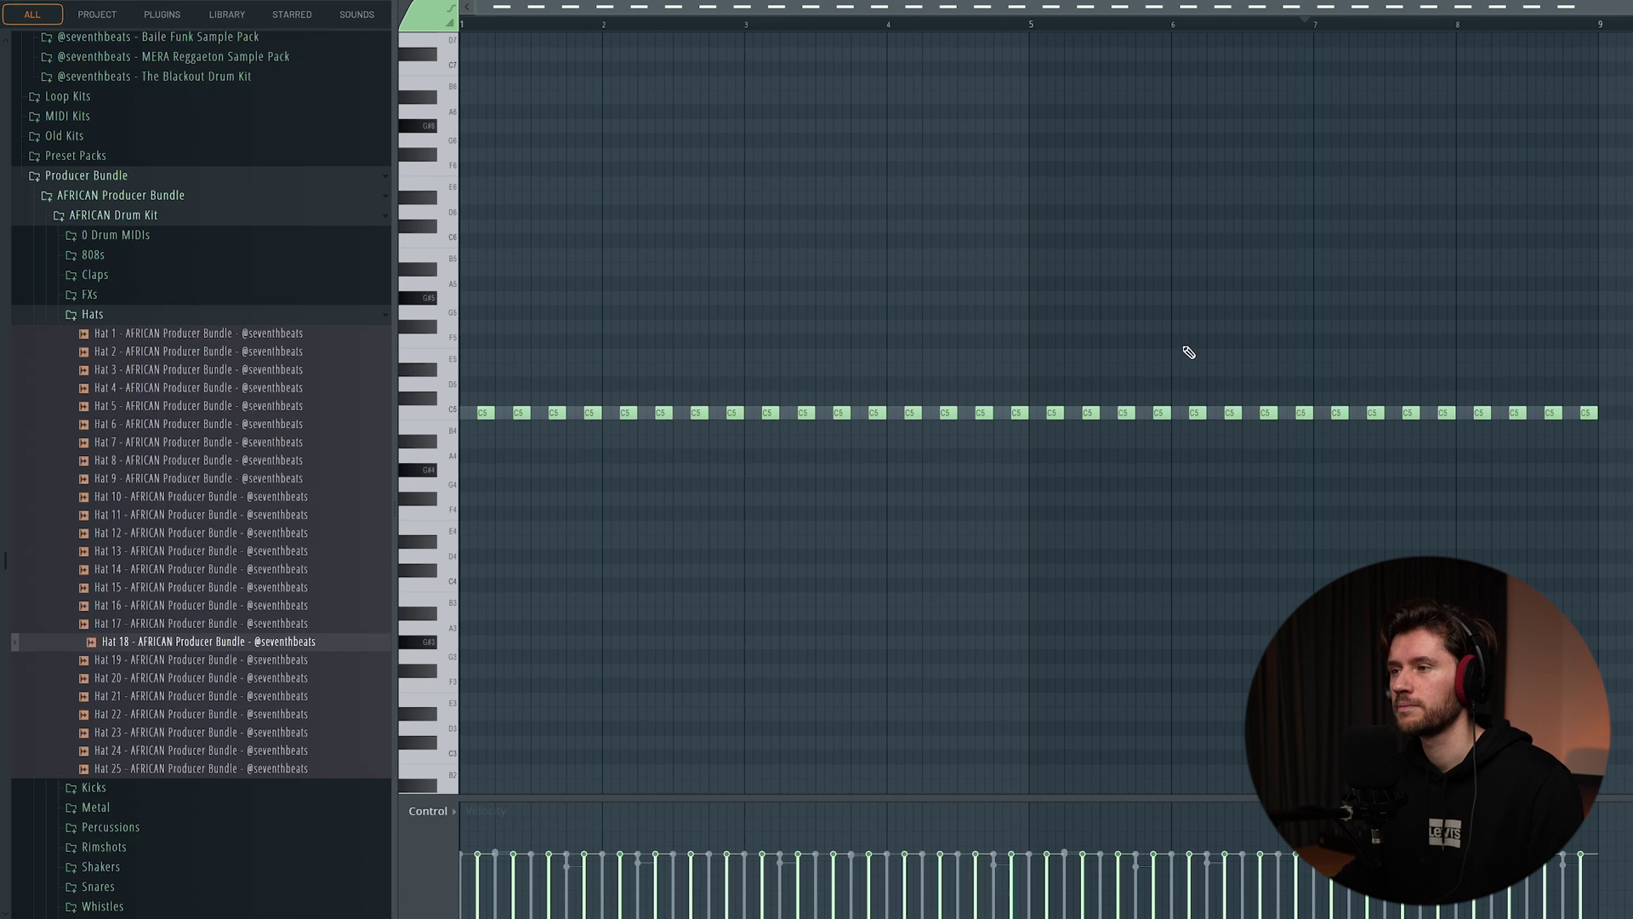
pyautogui.press('space')
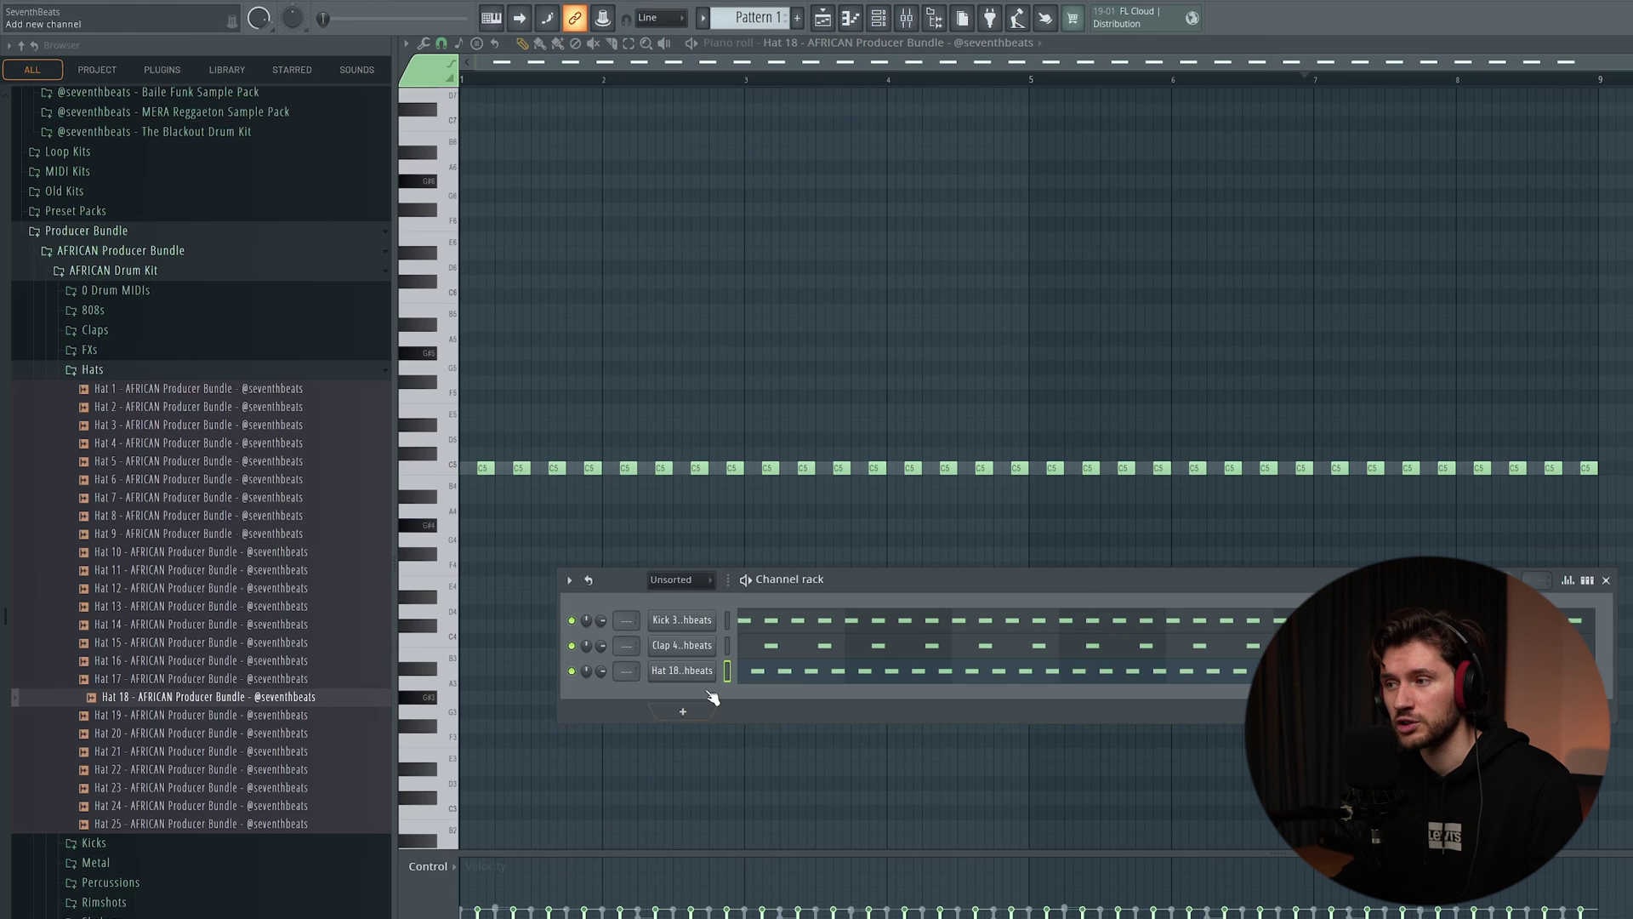
# Open the sampler settings of the Hat 18 channel.
pyautogui.click(682, 670)
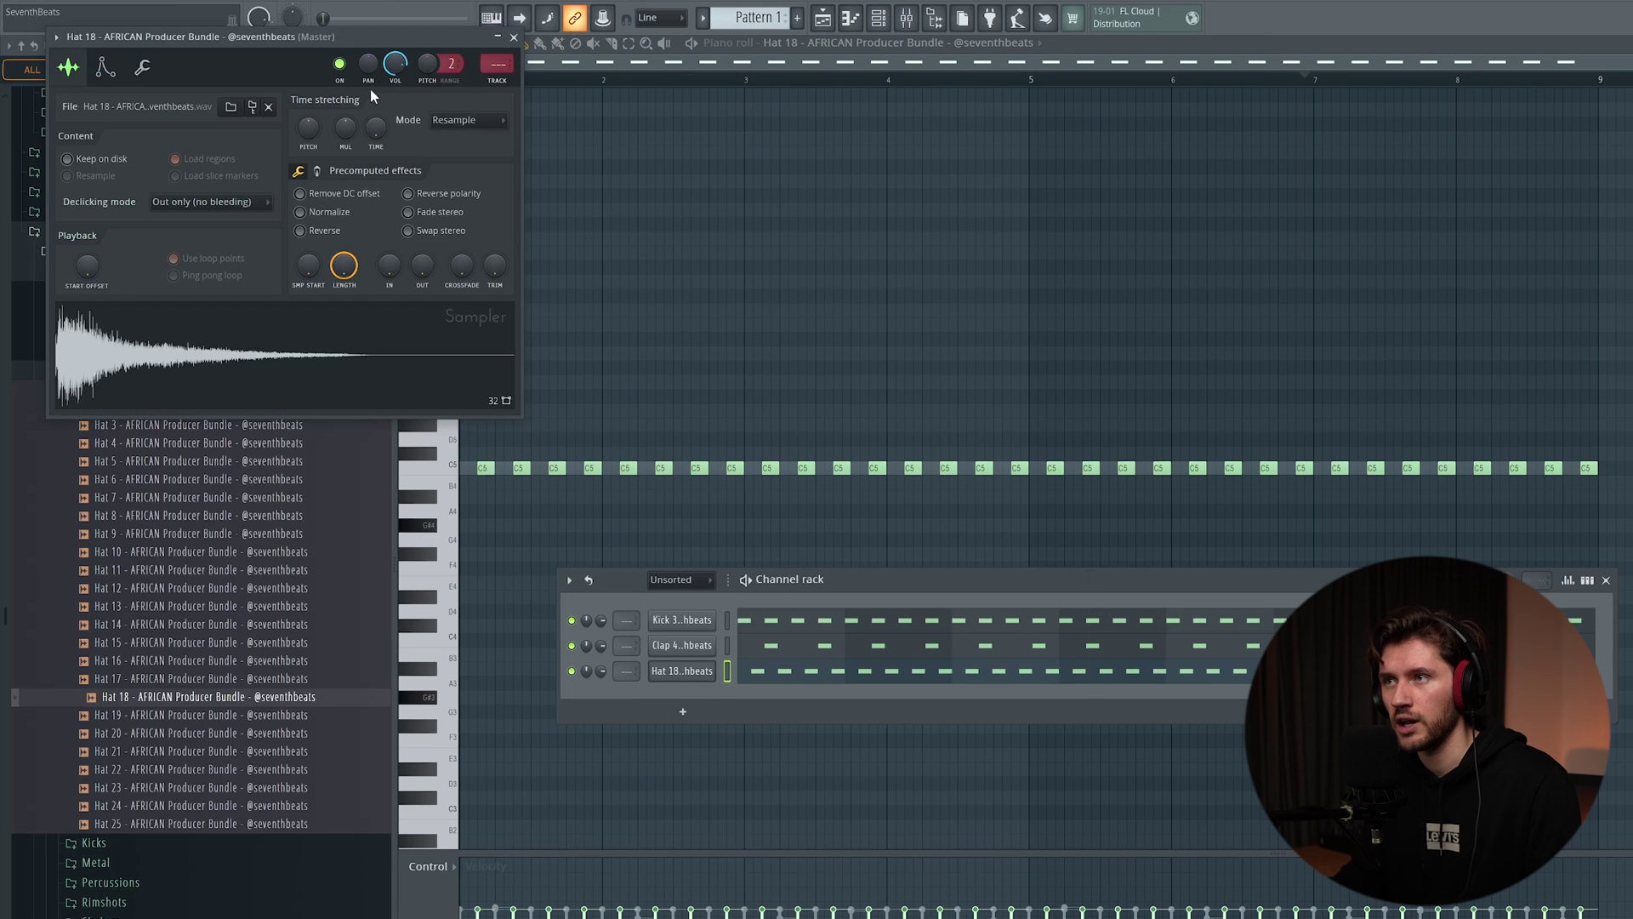
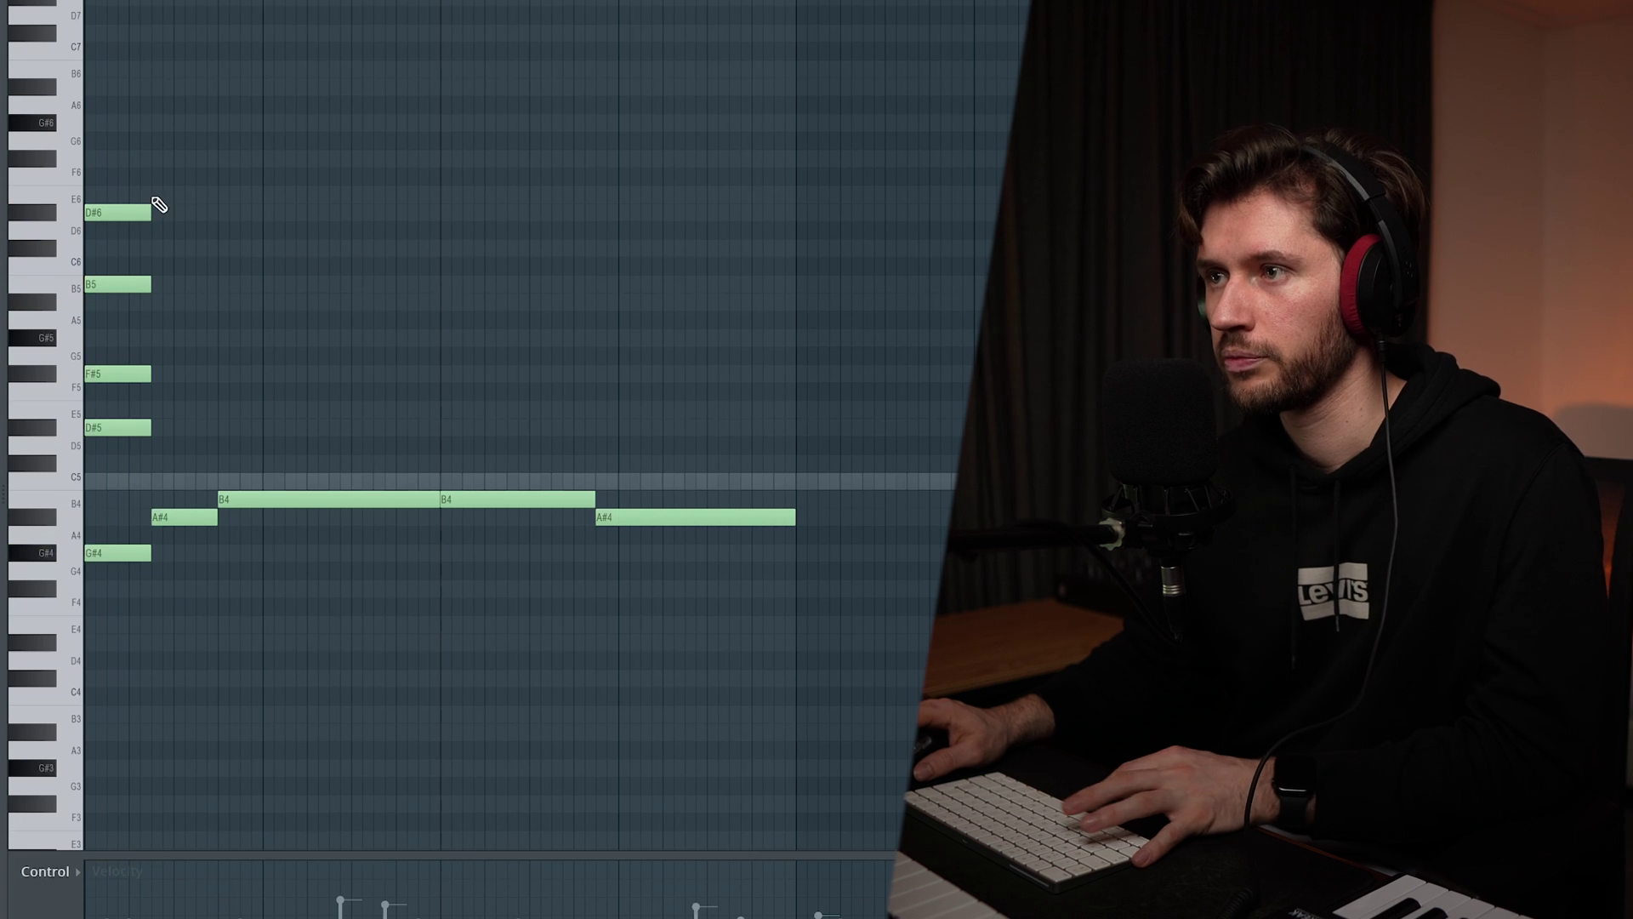
# Place the second chord (F5, G#5, C#6, F6) above the first A#4 bass note and play it.
pyautogui.hotkey('shift', 'Right')
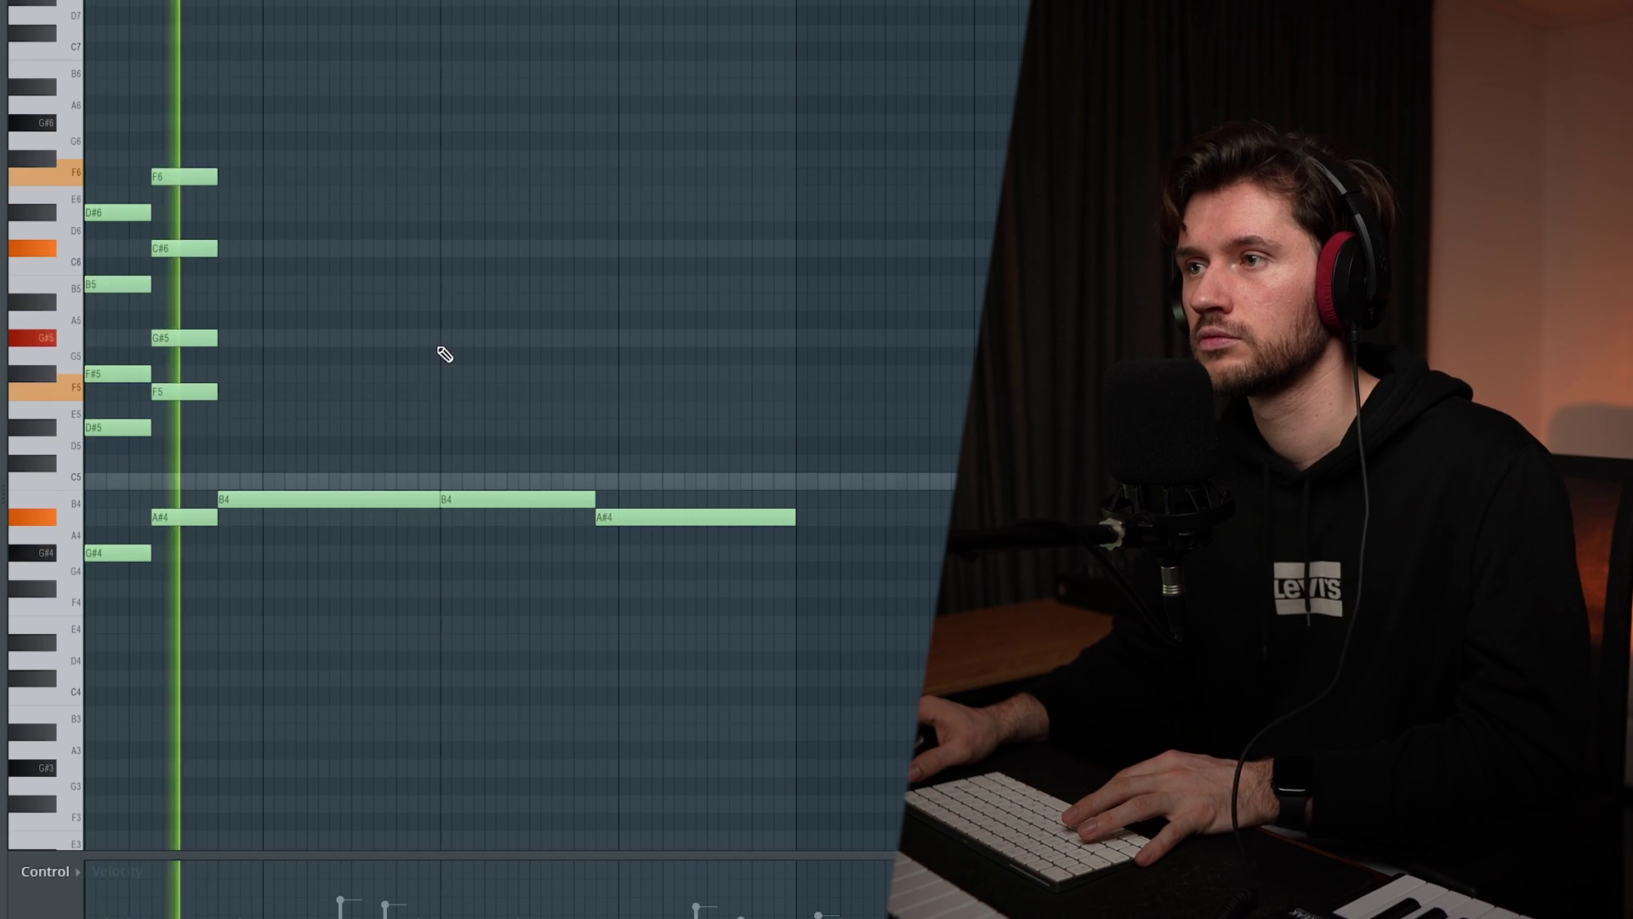
pyautogui.press('space')
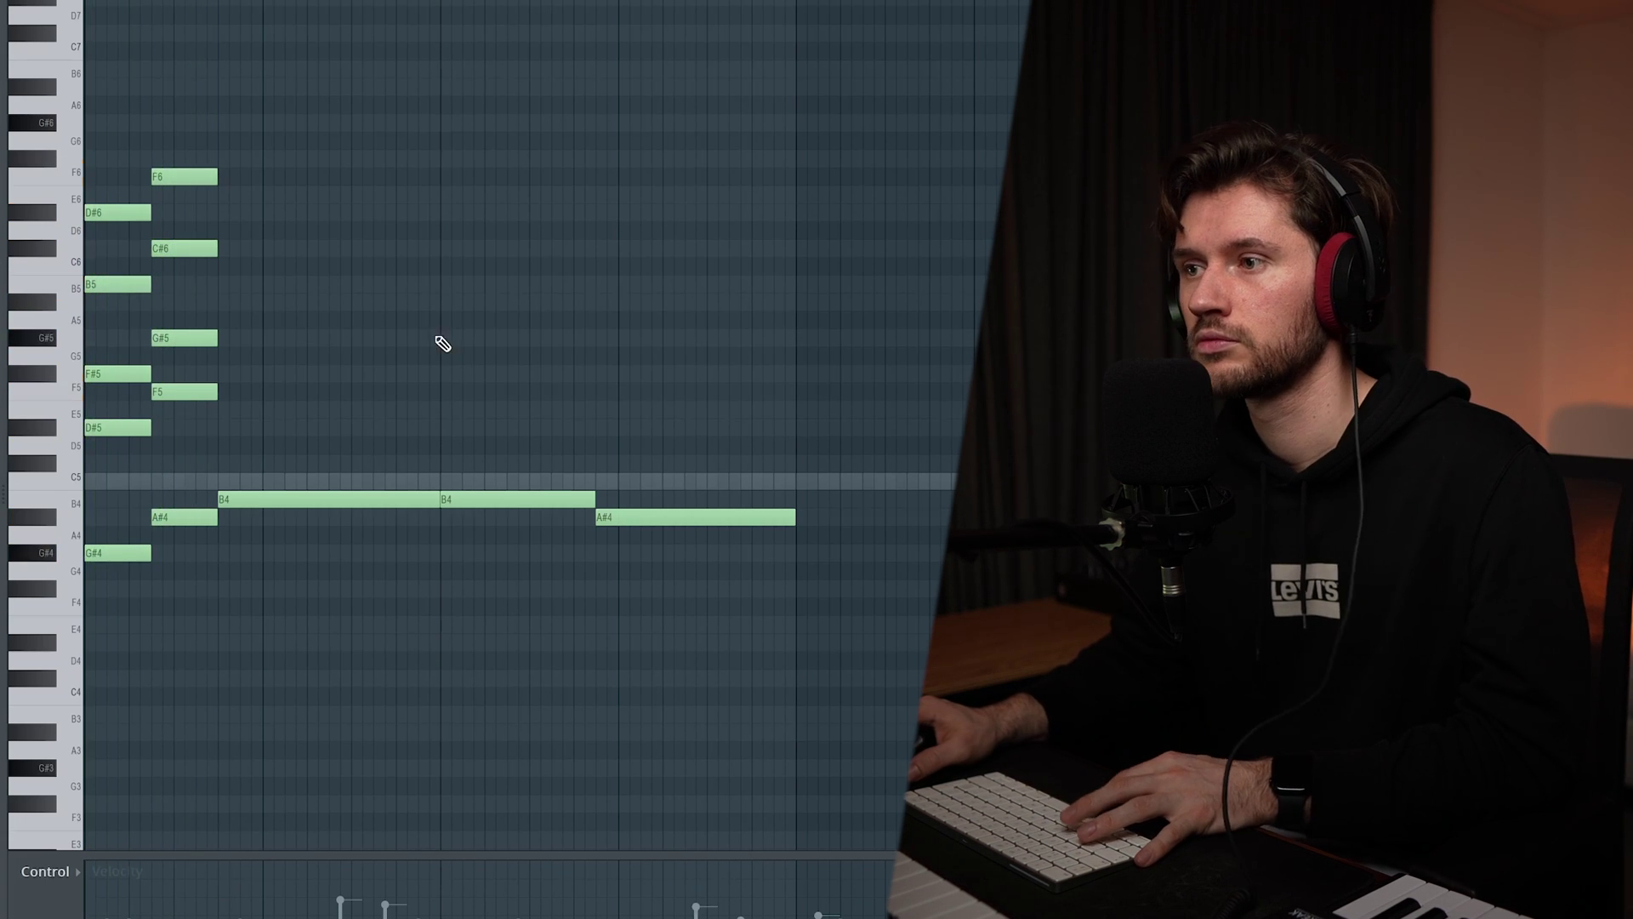
pyautogui.press('space')
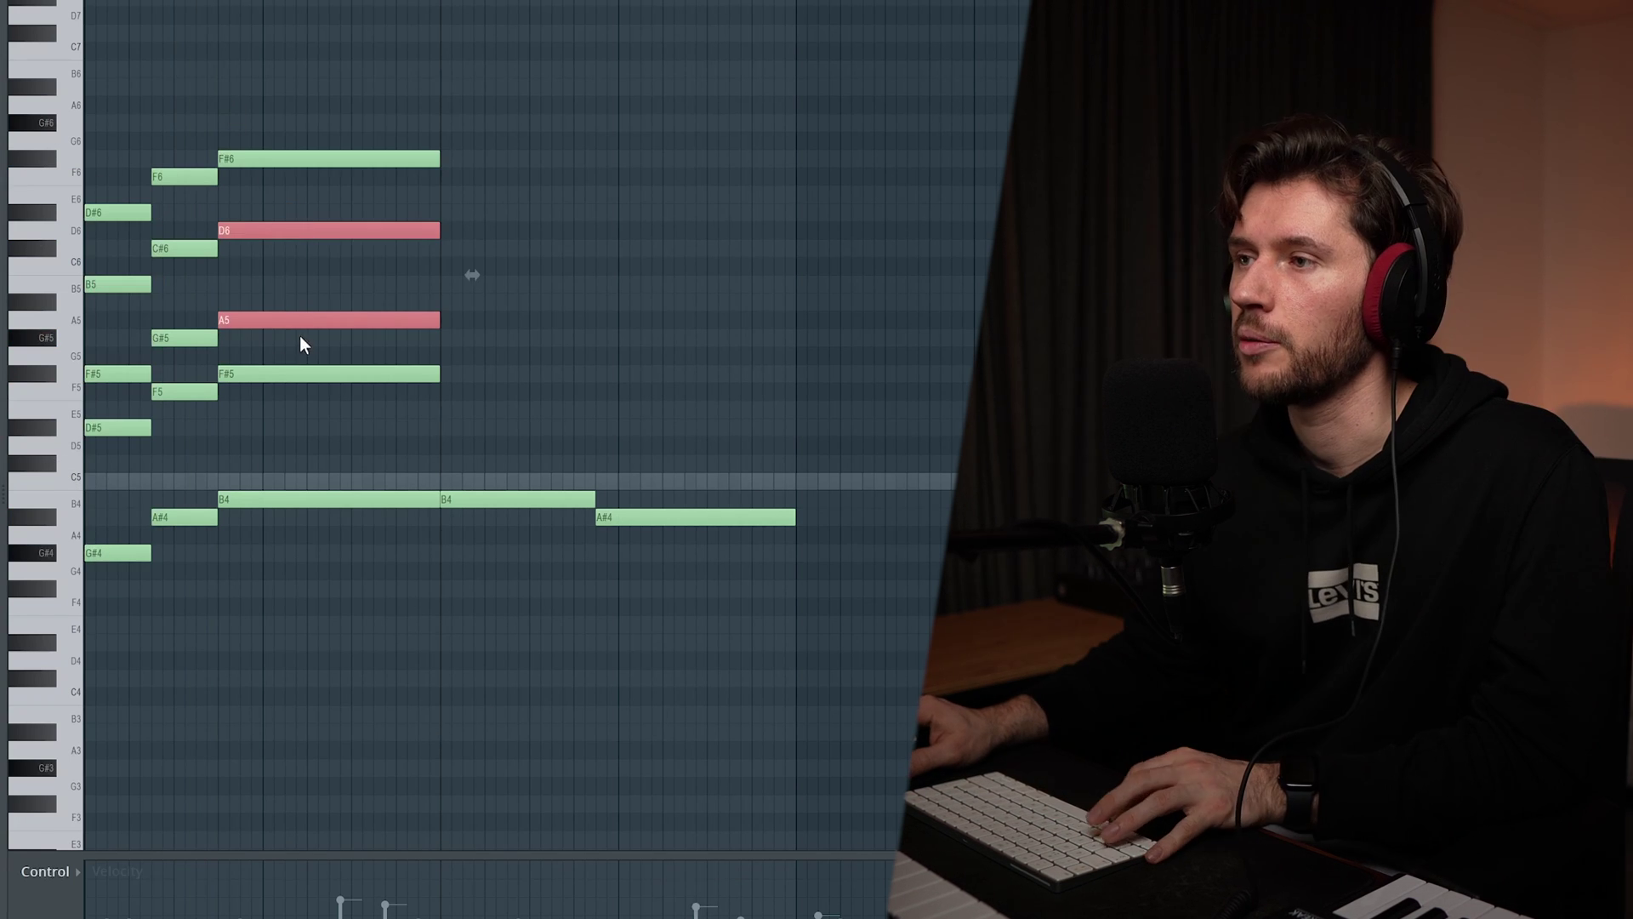
# Raise the third chord's A5 and D6 notes to A#5 and D#6, and play the progression.
pyautogui.moveTo(258, 215); pyautogui.dragTo(258, 210)
pyautogui.press('space')
pyautogui.click(511, 238)
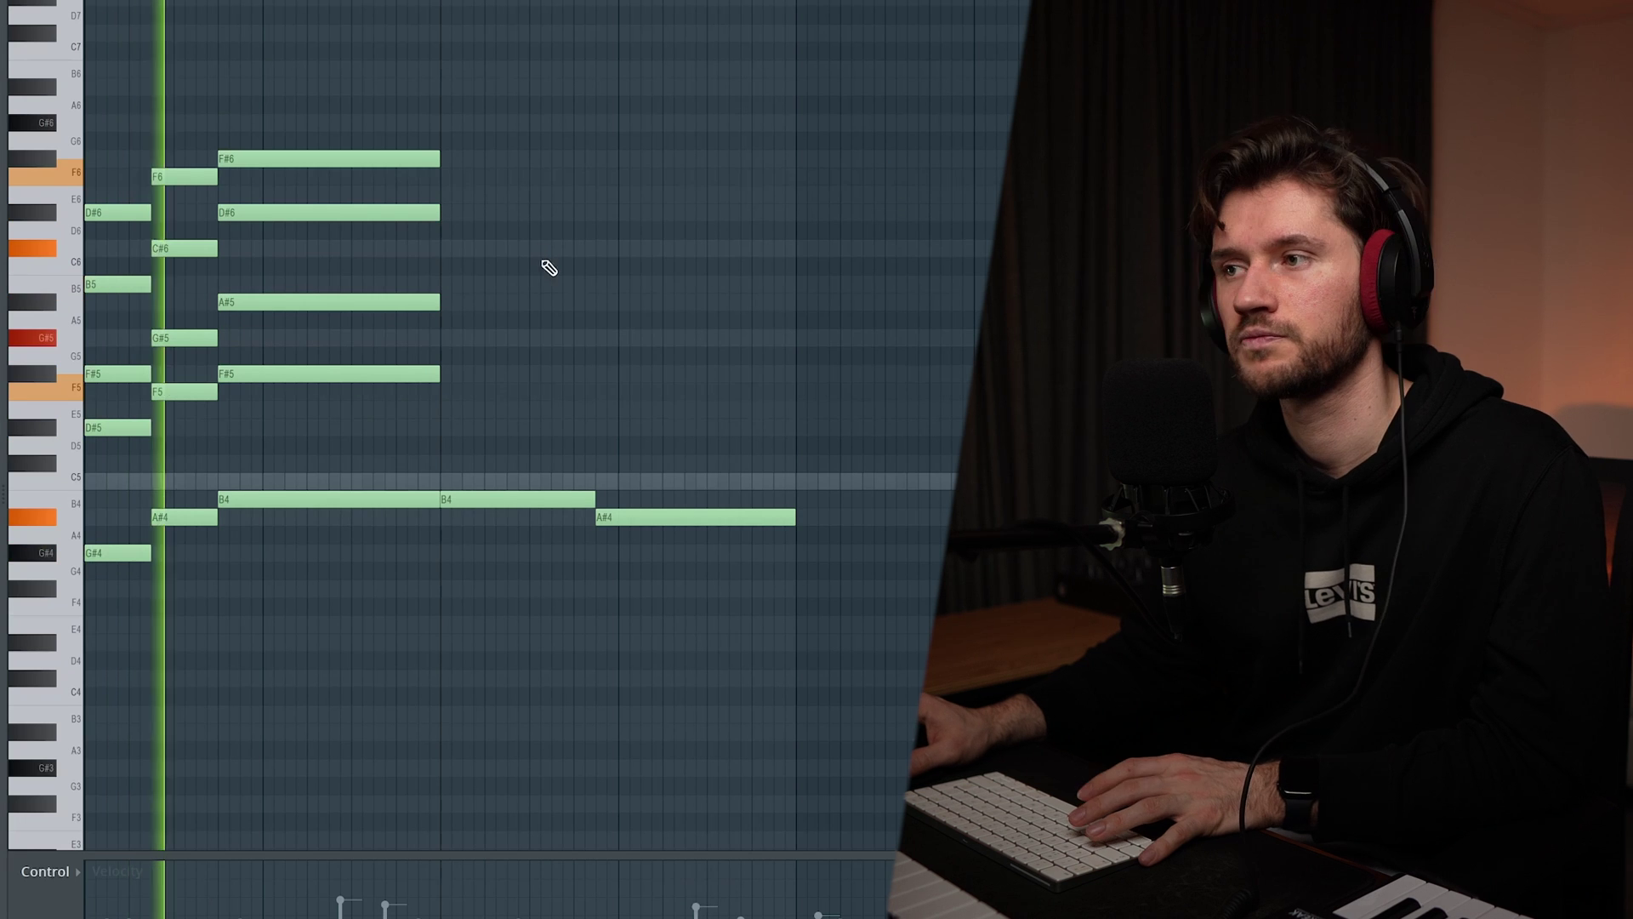
# Duplicate the third chord onto the second B4 bass note and shorten the copy to match that note's length.
pyautogui.moveTo(411, 75); pyautogui.dragTo(423, 437)
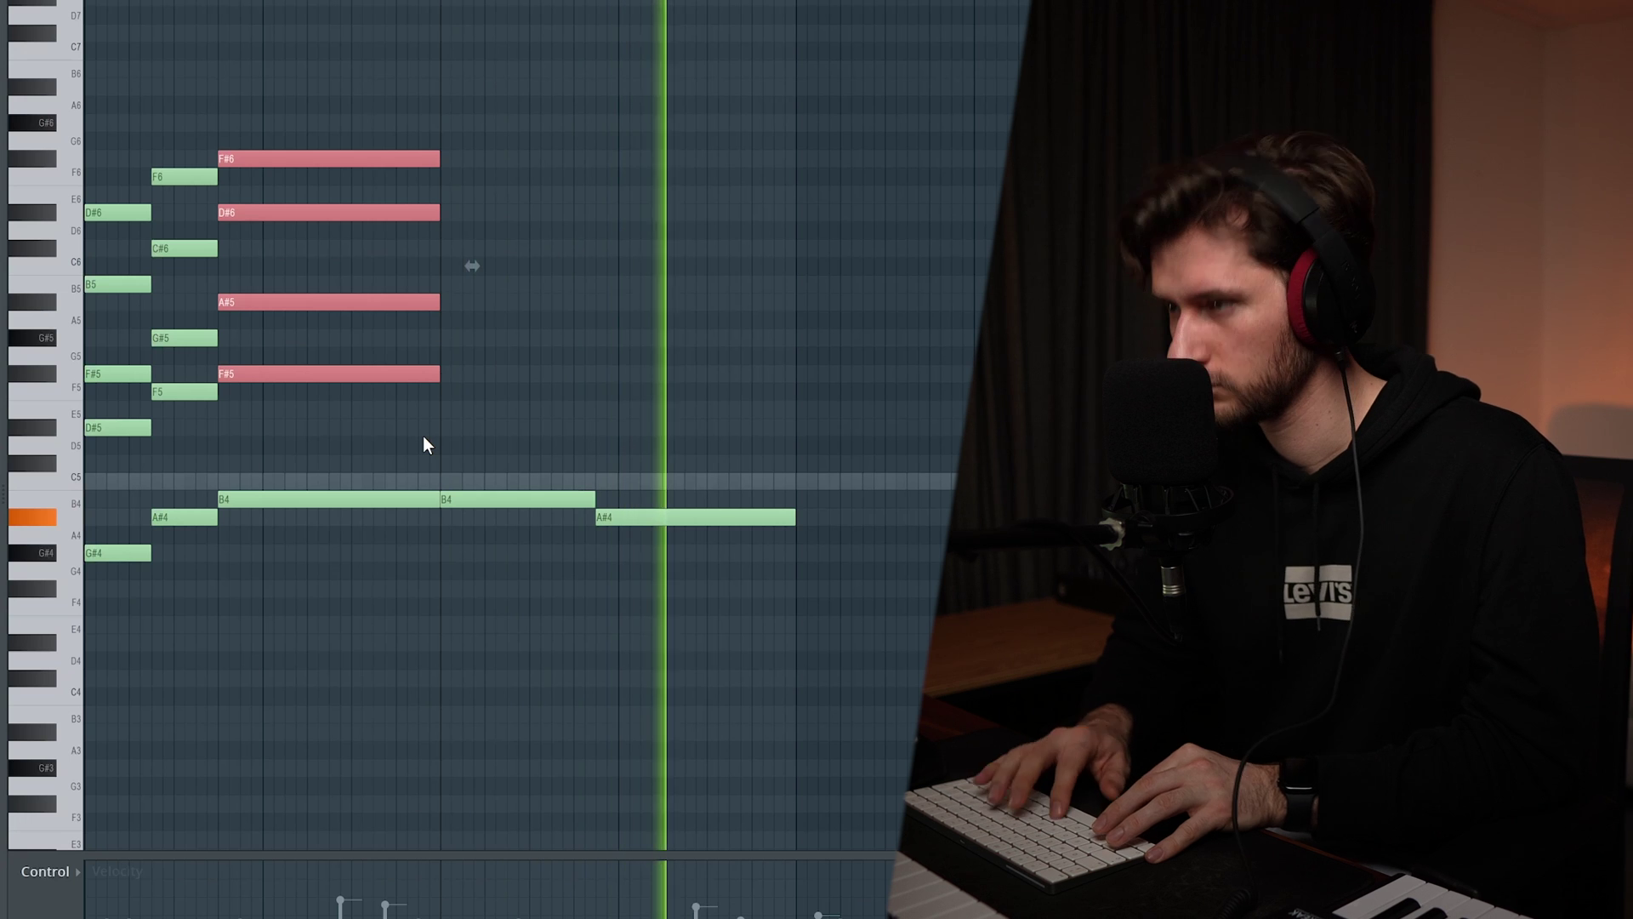
pyautogui.hotkey('ctrl', 'b')
pyautogui.moveTo(660, 159); pyautogui.dragTo(595, 159)
pyautogui.press('space')
# Copy the second chord onto the final A#4 bass note, extend it to the end of bar 4, and play the result.
pyautogui.moveTo(166, 168); pyautogui.dragTo(194, 432)
pyautogui.hotkey('ctrl', 'c')
pyautogui.hotkey('ctrl', 'v')
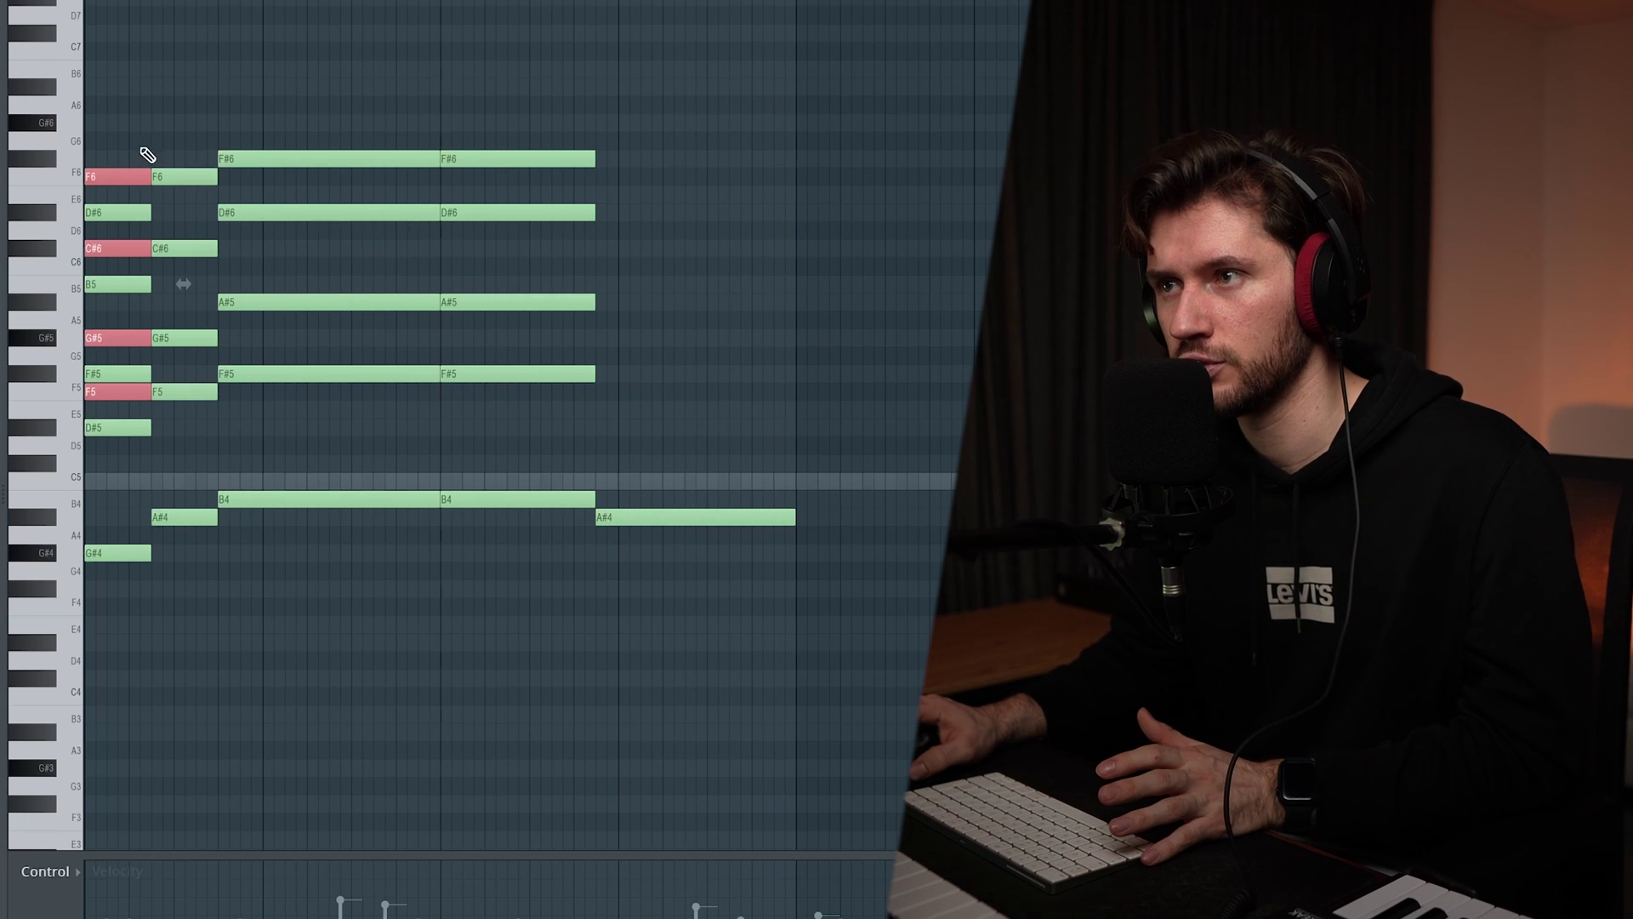
pyautogui.moveTo(386, 166); pyautogui.dragTo(795, 176)
pyautogui.press('space')
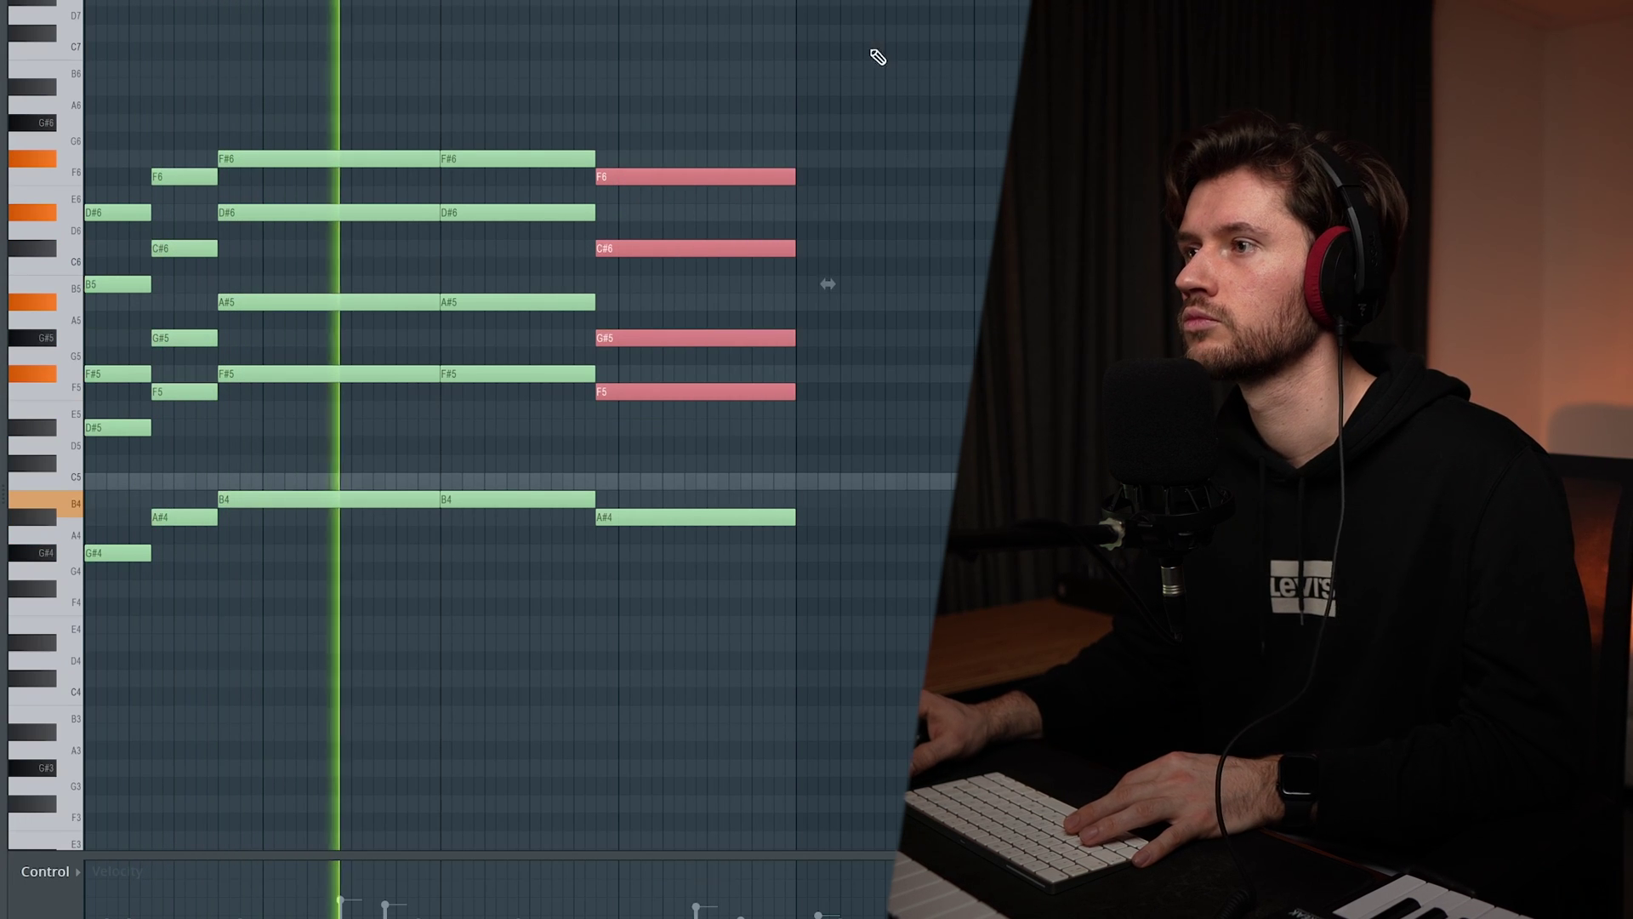
# Slice the first chord and the chord at bar 3 shortly after their starts, and play the result.
pyautogui.hotkey('ctrl', 'd')
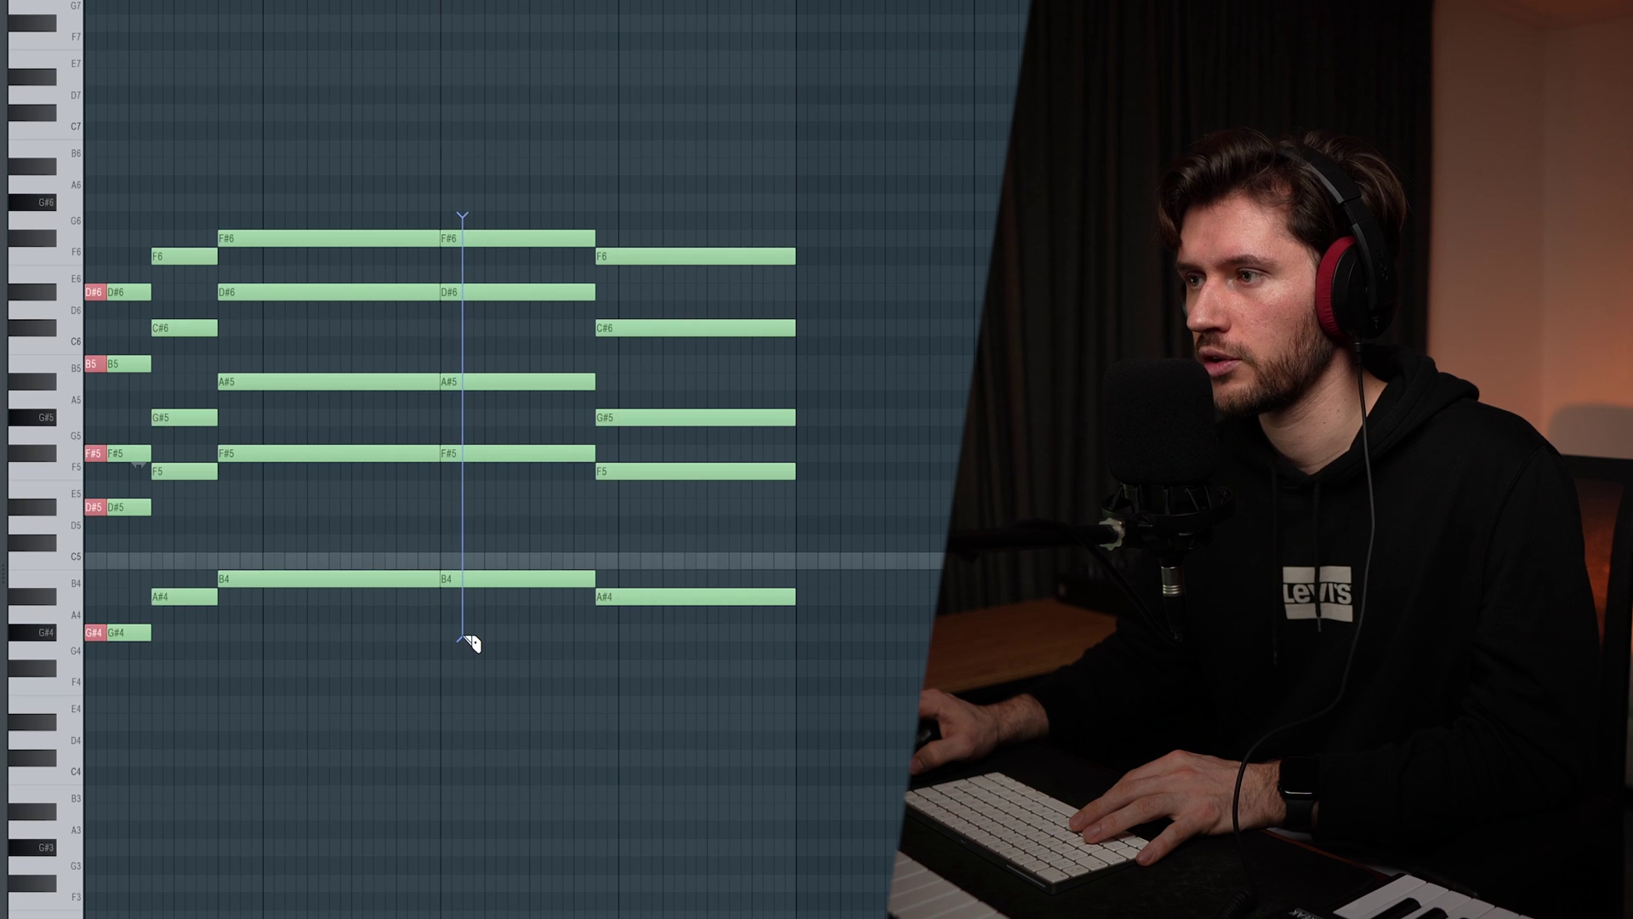
pyautogui.hotkey('ctrl', 'd')
pyautogui.press('space')
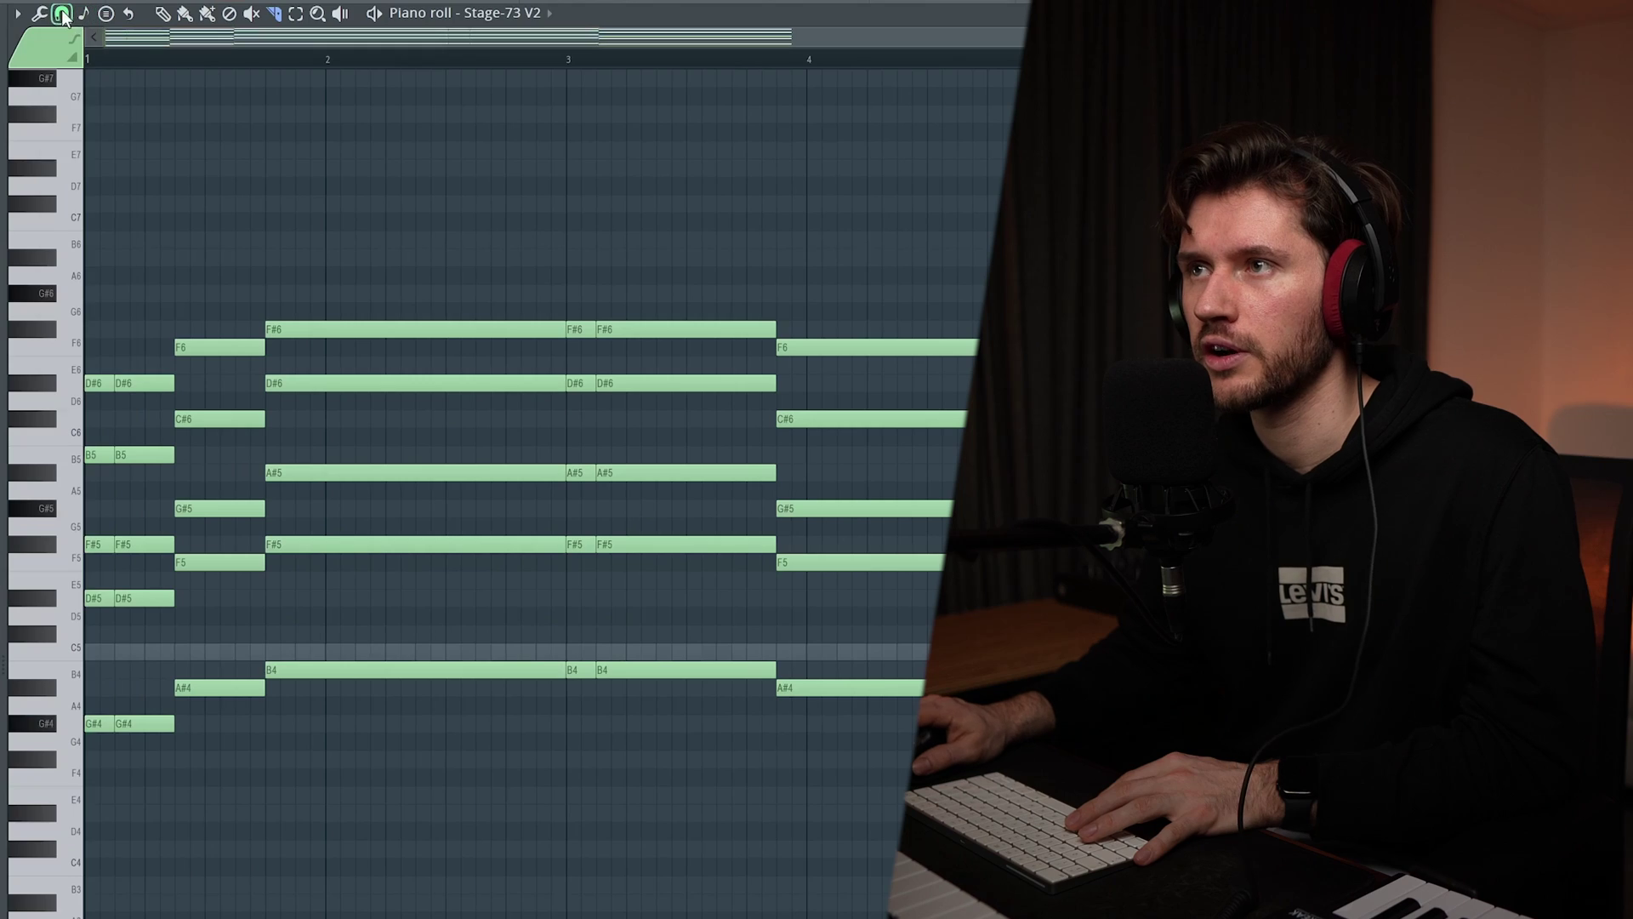
# Set the piano roll snap to (none) and slightly shorten all the notes to leave small gaps between the chords.
pyautogui.click(61, 12)
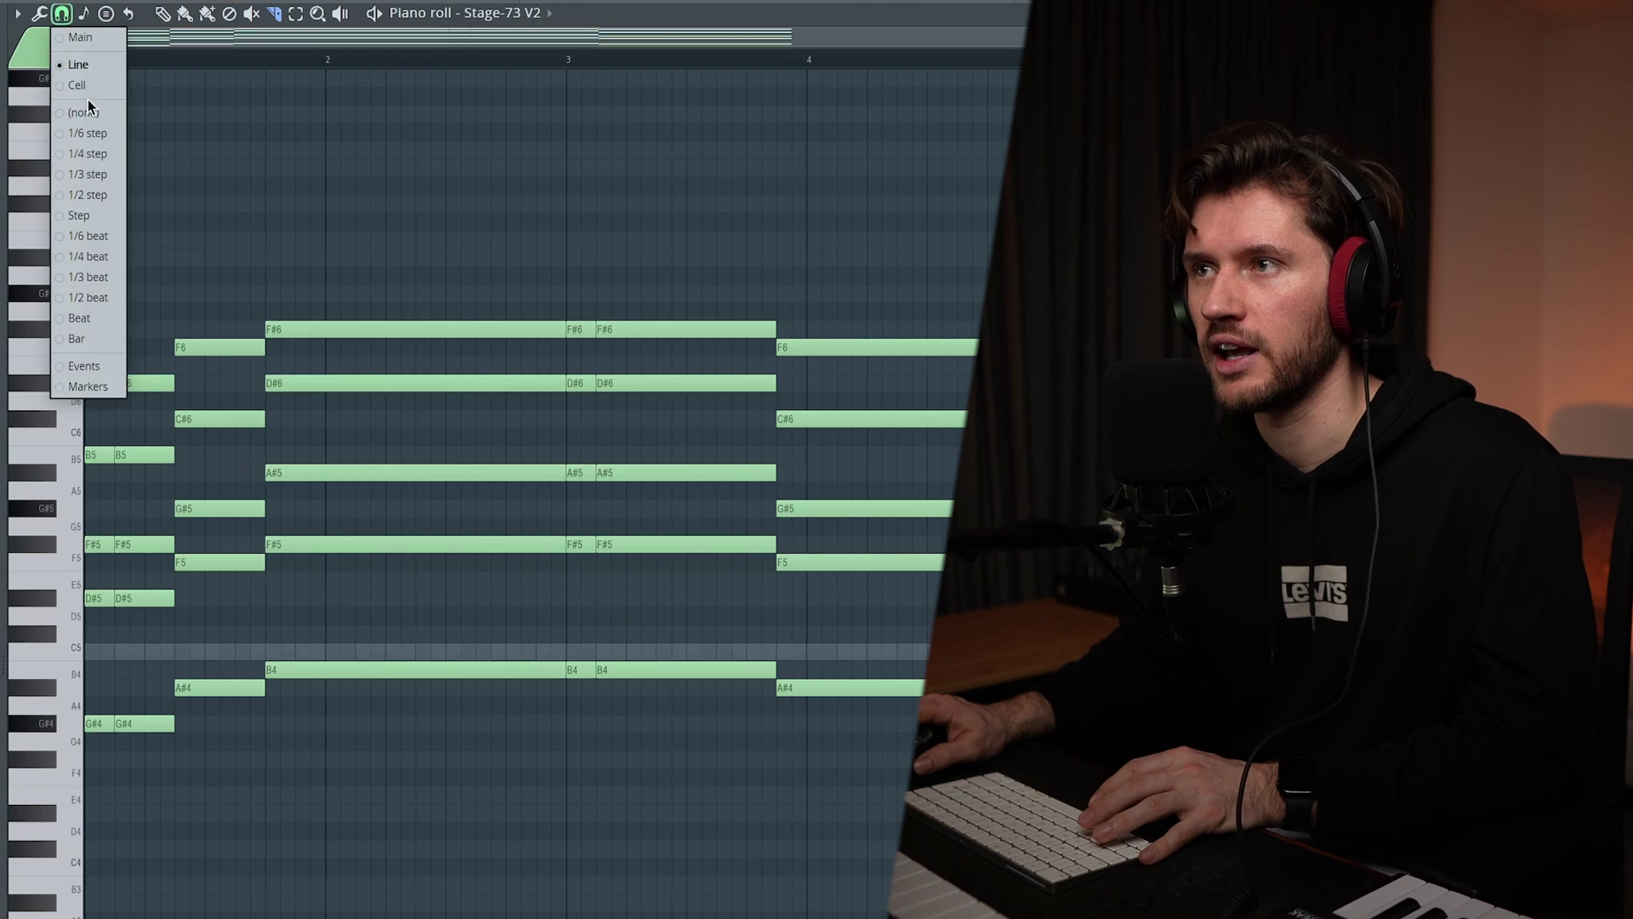
pyautogui.click(94, 114)
pyautogui.moveTo(992, 212); pyautogui.dragTo(79, 748)
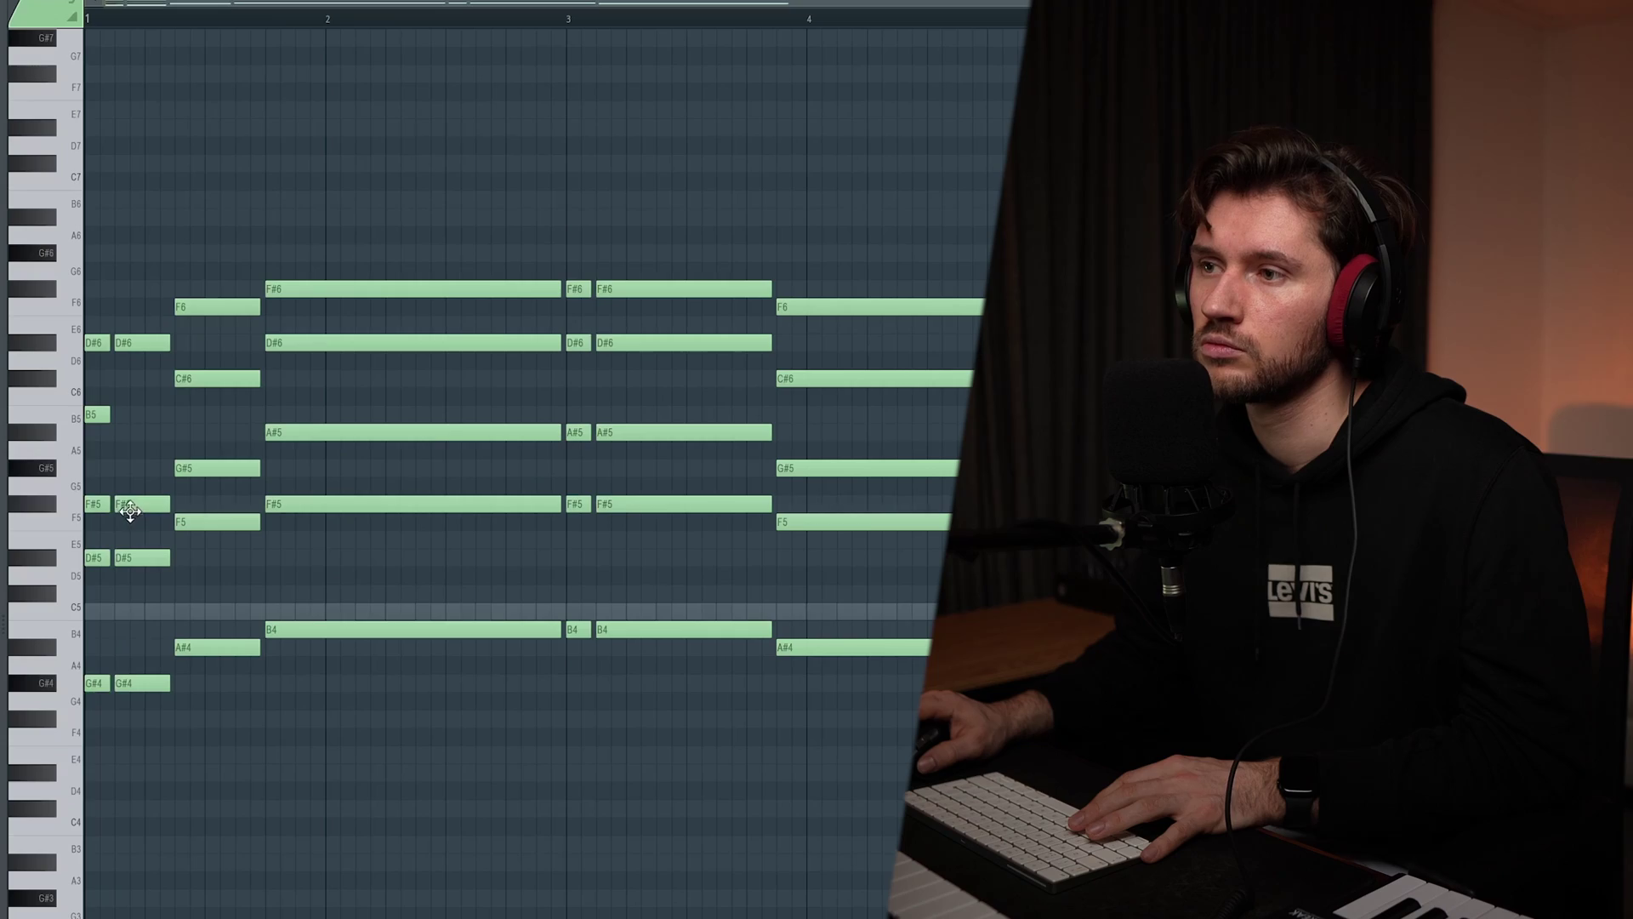
# Play the chords, delete the short F#6 at the start of bar 3, and shorten the F6 in the last chord.
pyautogui.press('space')
pyautogui.press('space')
pyautogui.press('space')
pyautogui.rightClick(579, 289)
pyautogui.moveTo(983, 308); pyautogui.dragTo(954, 315)
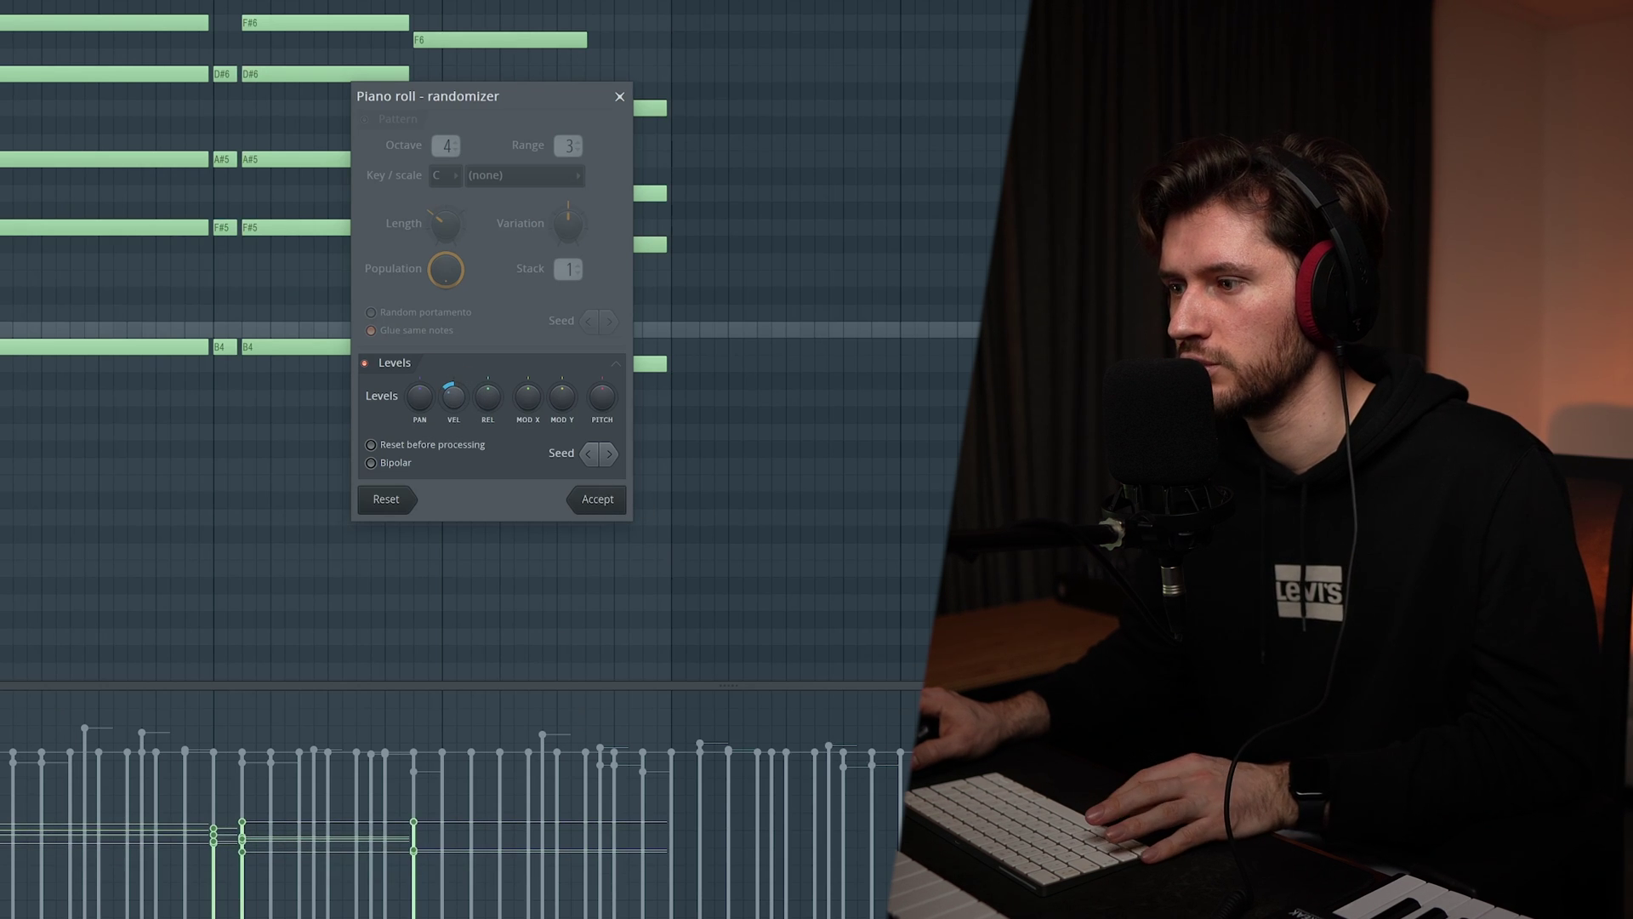
# Randomize the velocity levels of the chord notes and strum the chords by their start time with Preserve end enabled.
pyautogui.click(597, 500)
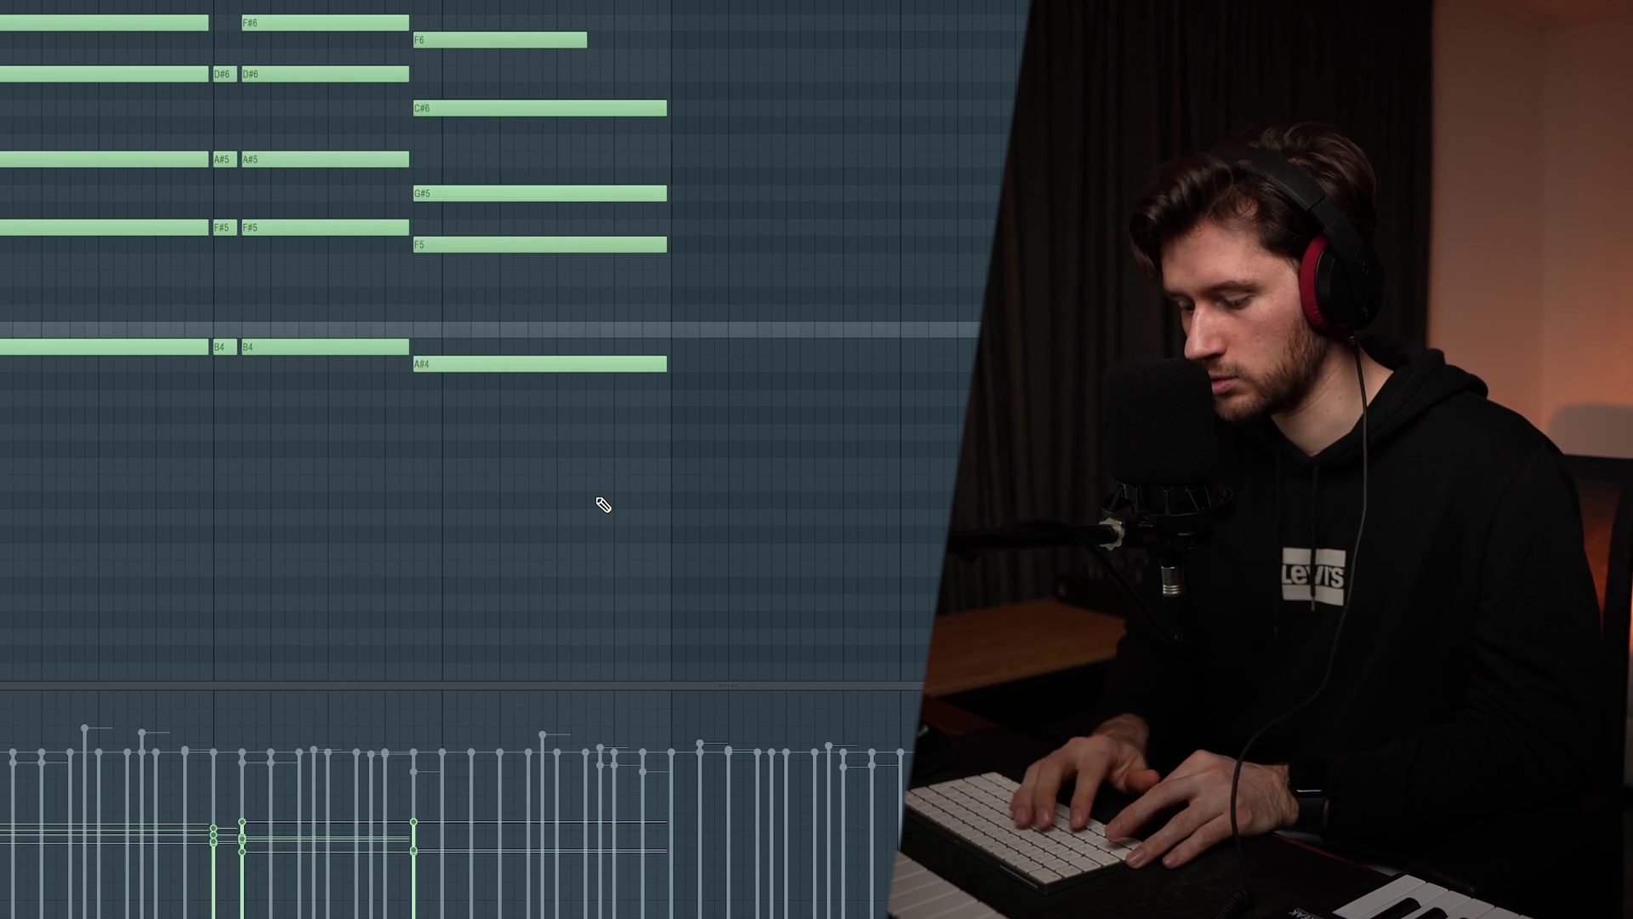
pyautogui.hotkey('alt', 's')
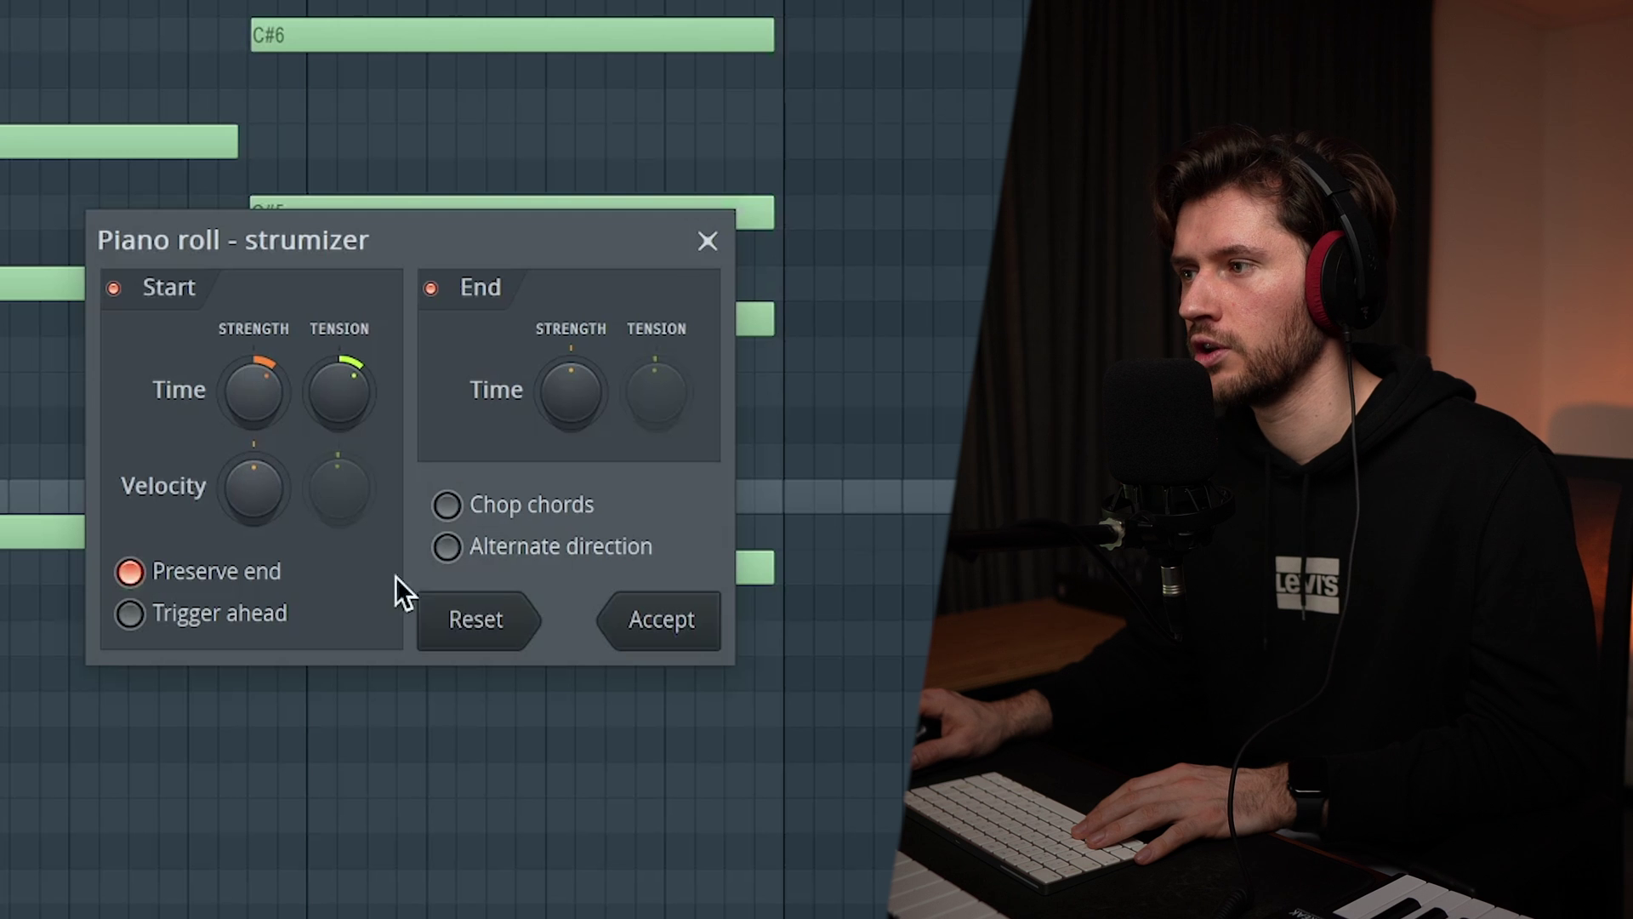
pyautogui.click(657, 644)
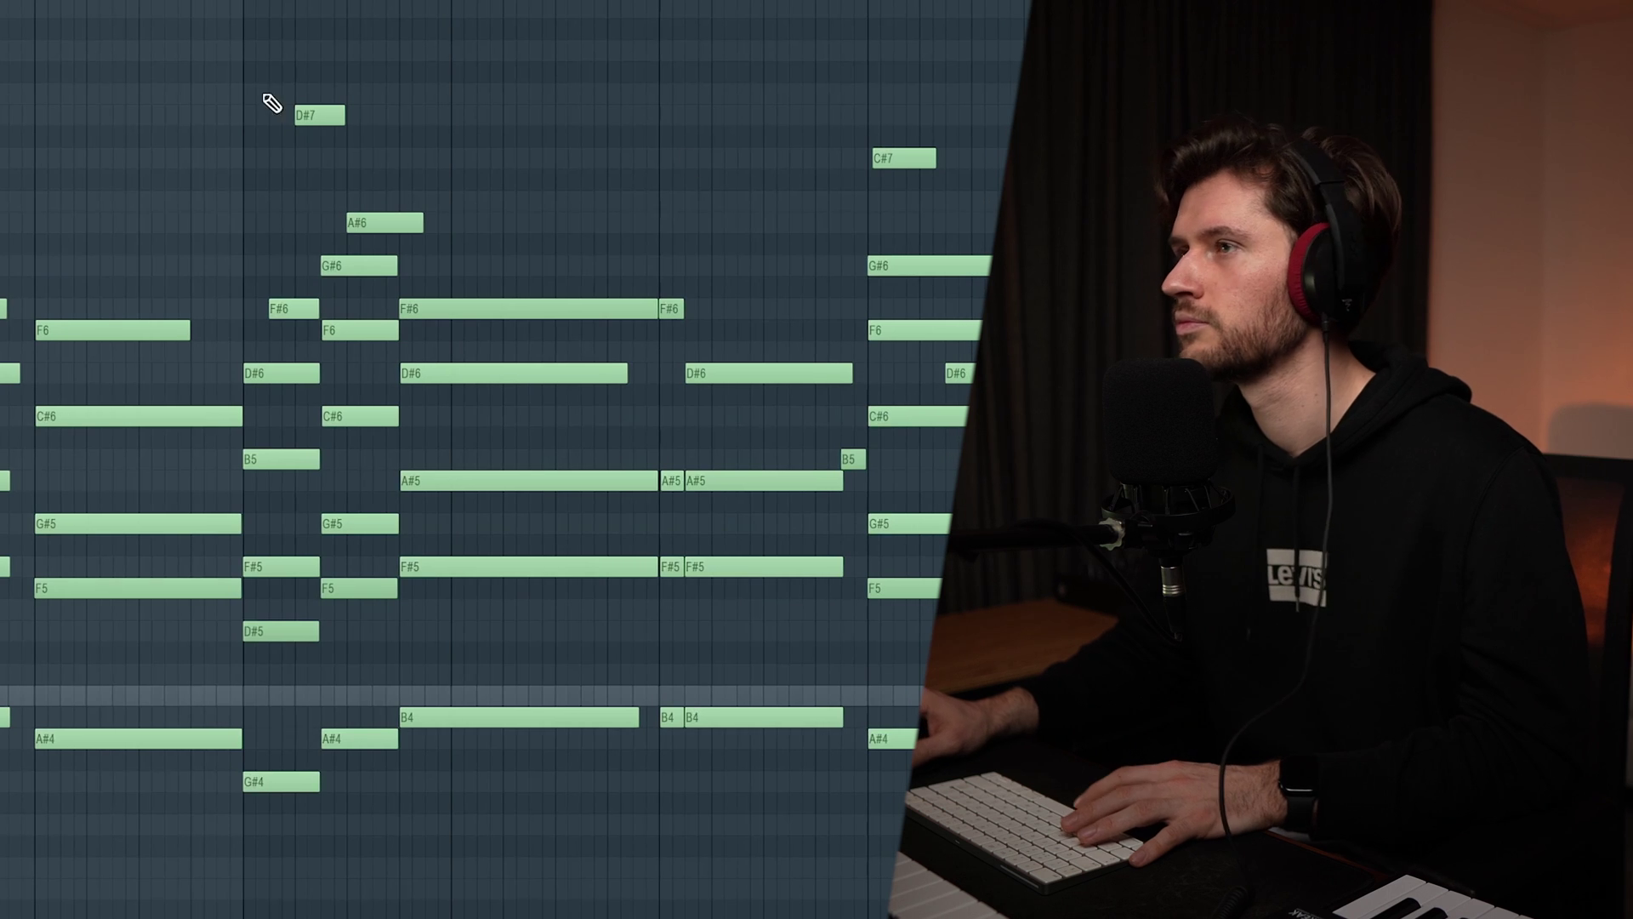
# Set the Brightness macro of Stage-73 V to about 0.128 during playback, and rename its channel Keys.
pyautogui.press('F6')
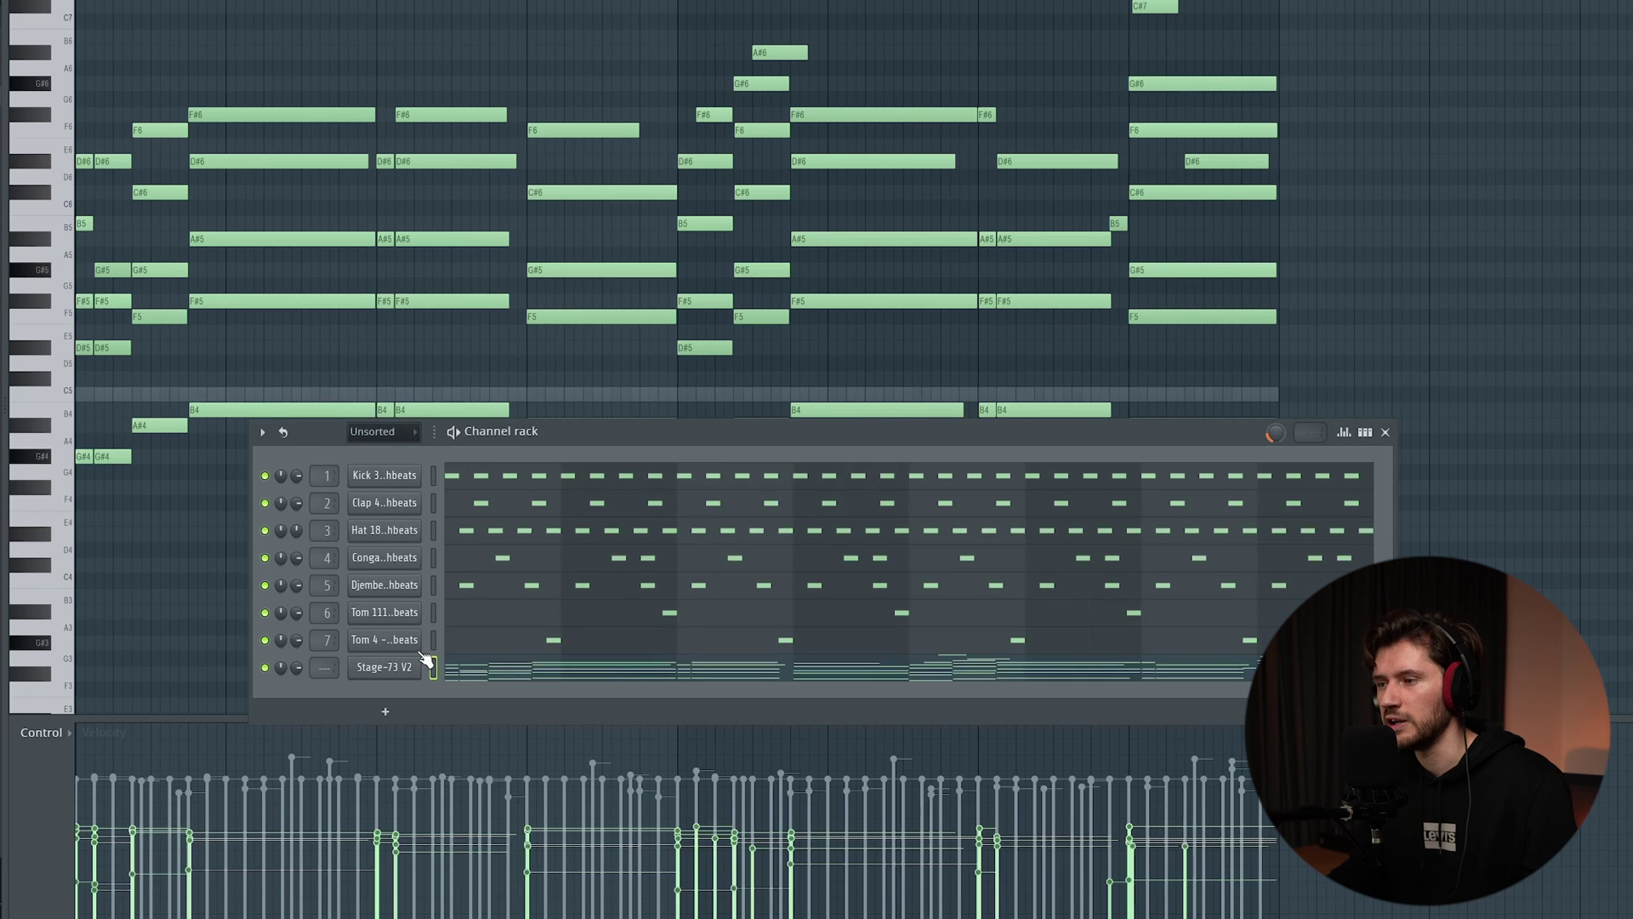
pyautogui.click(372, 672)
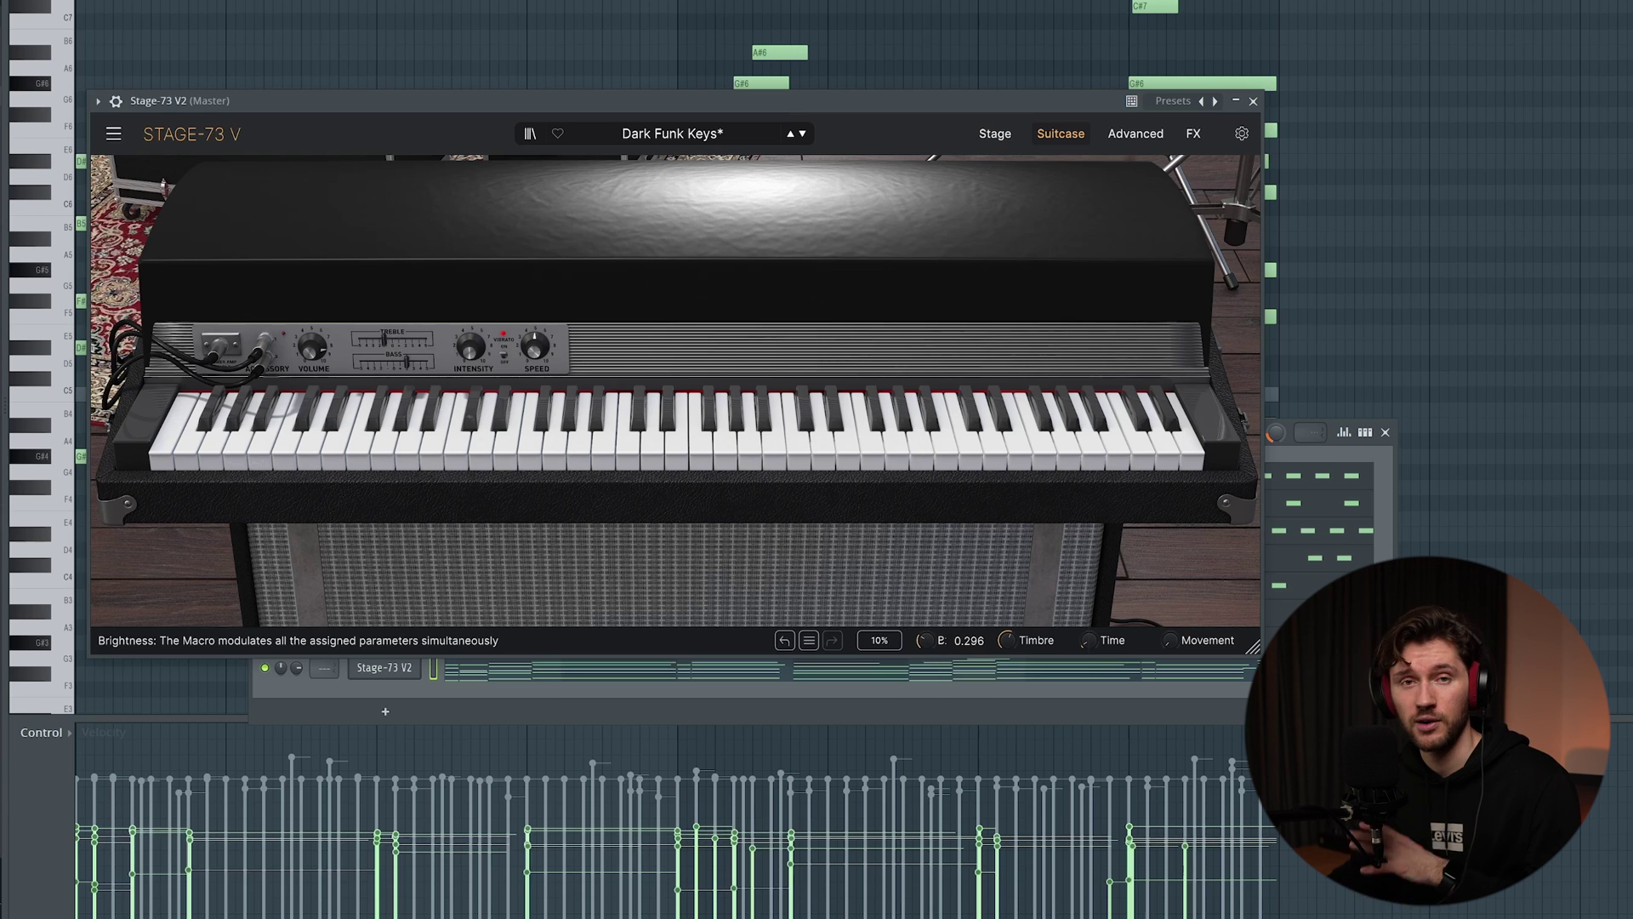
pyautogui.press('space')
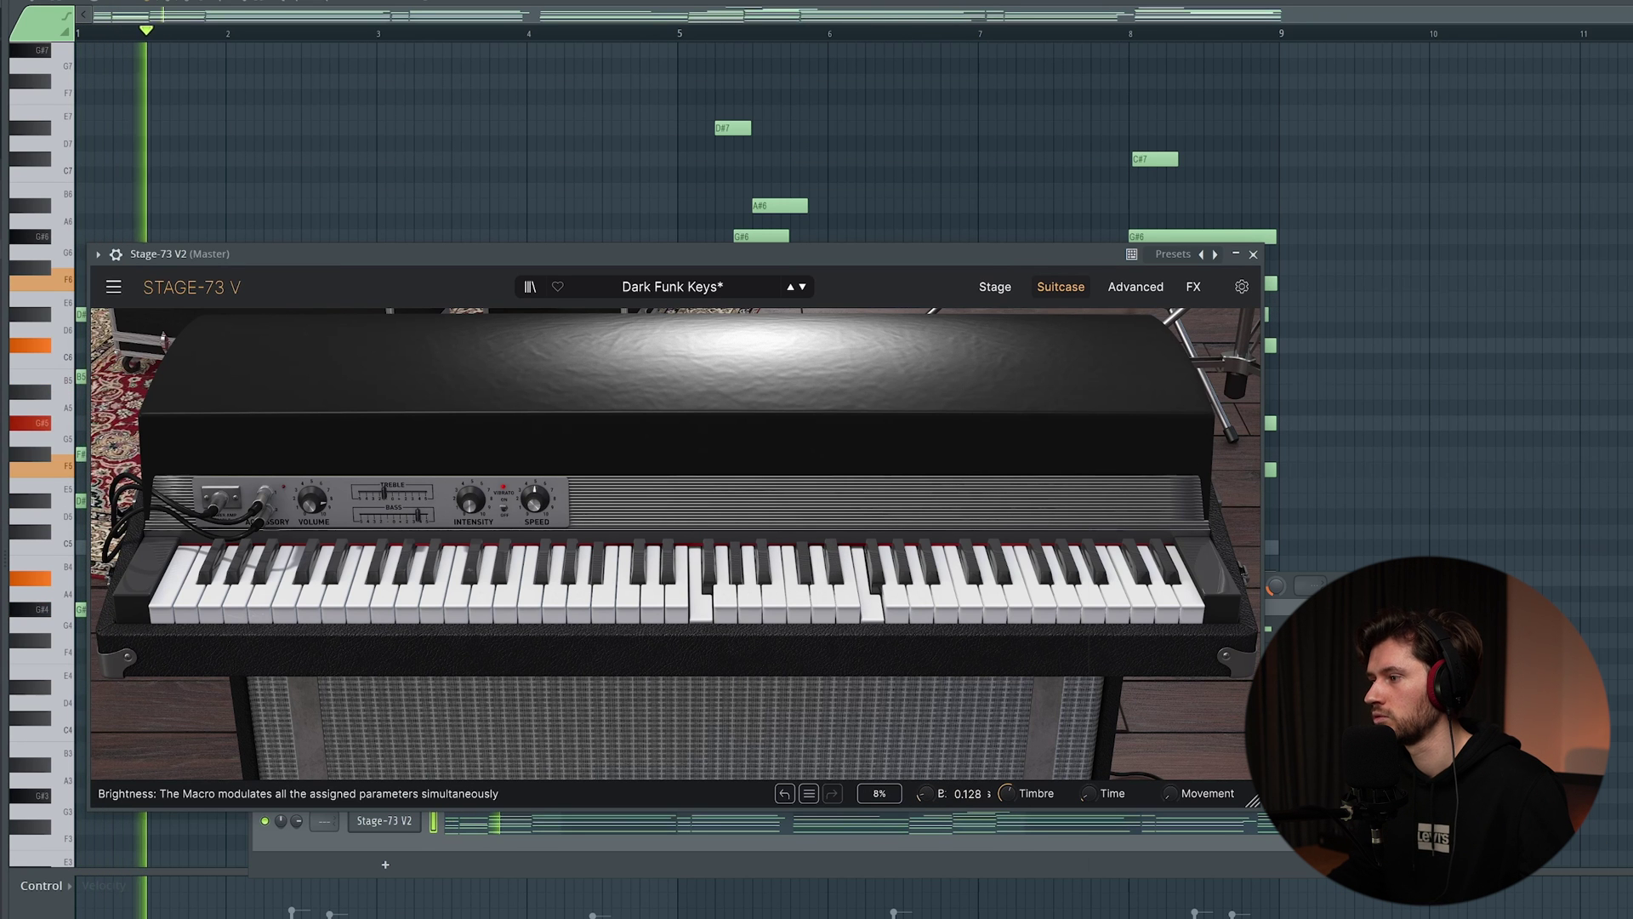
pyautogui.click(1254, 254)
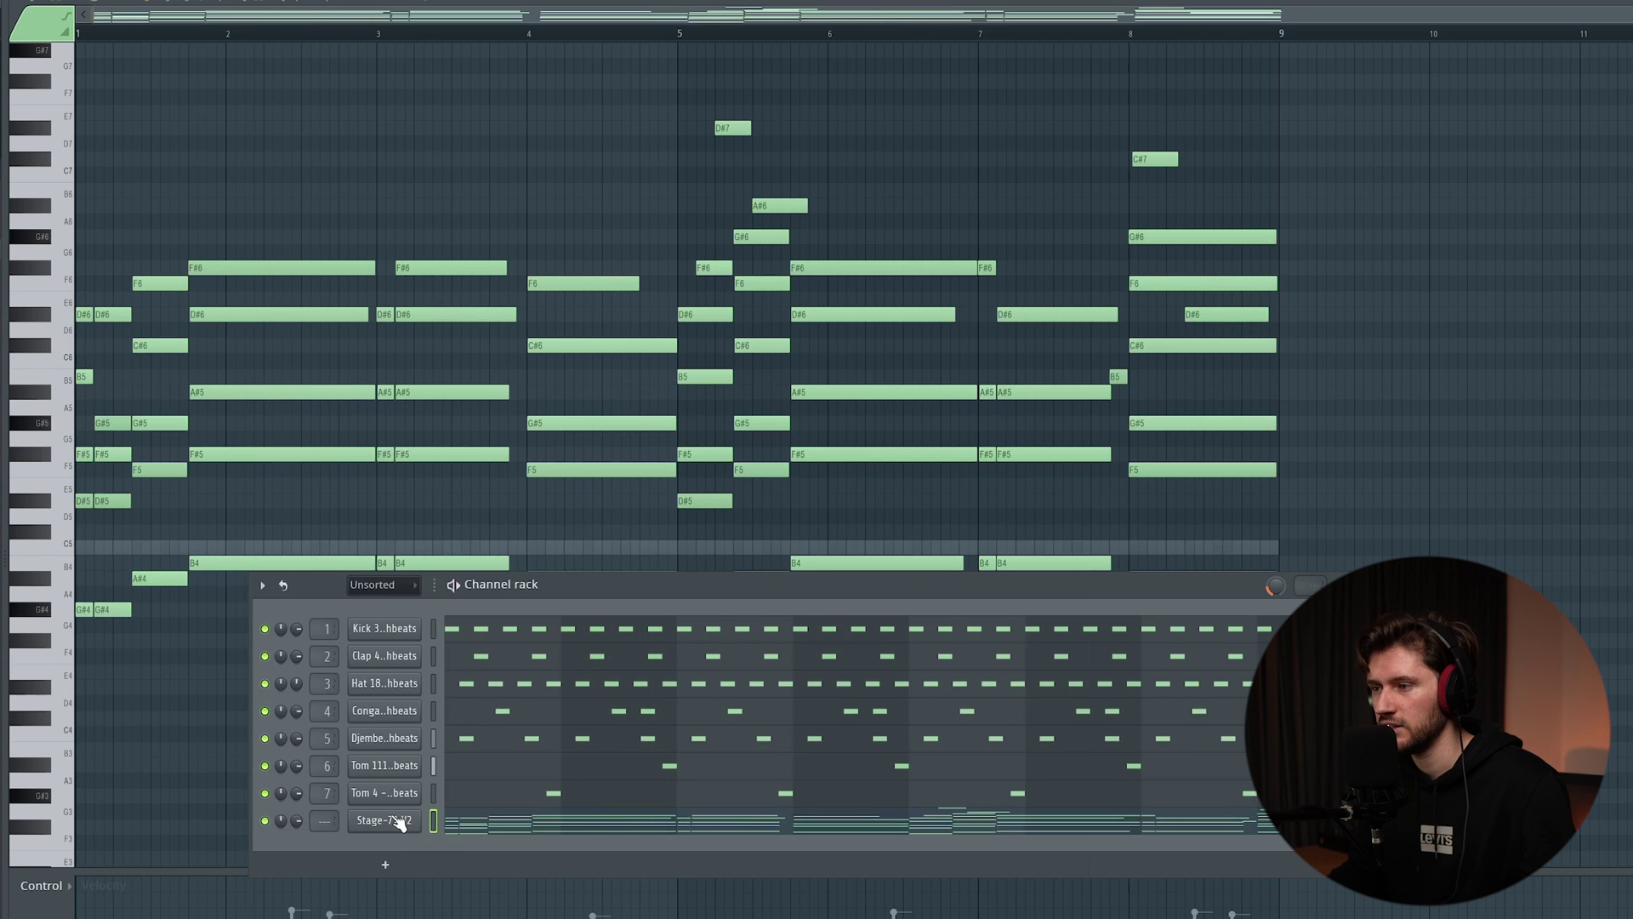
pyautogui.press('space')
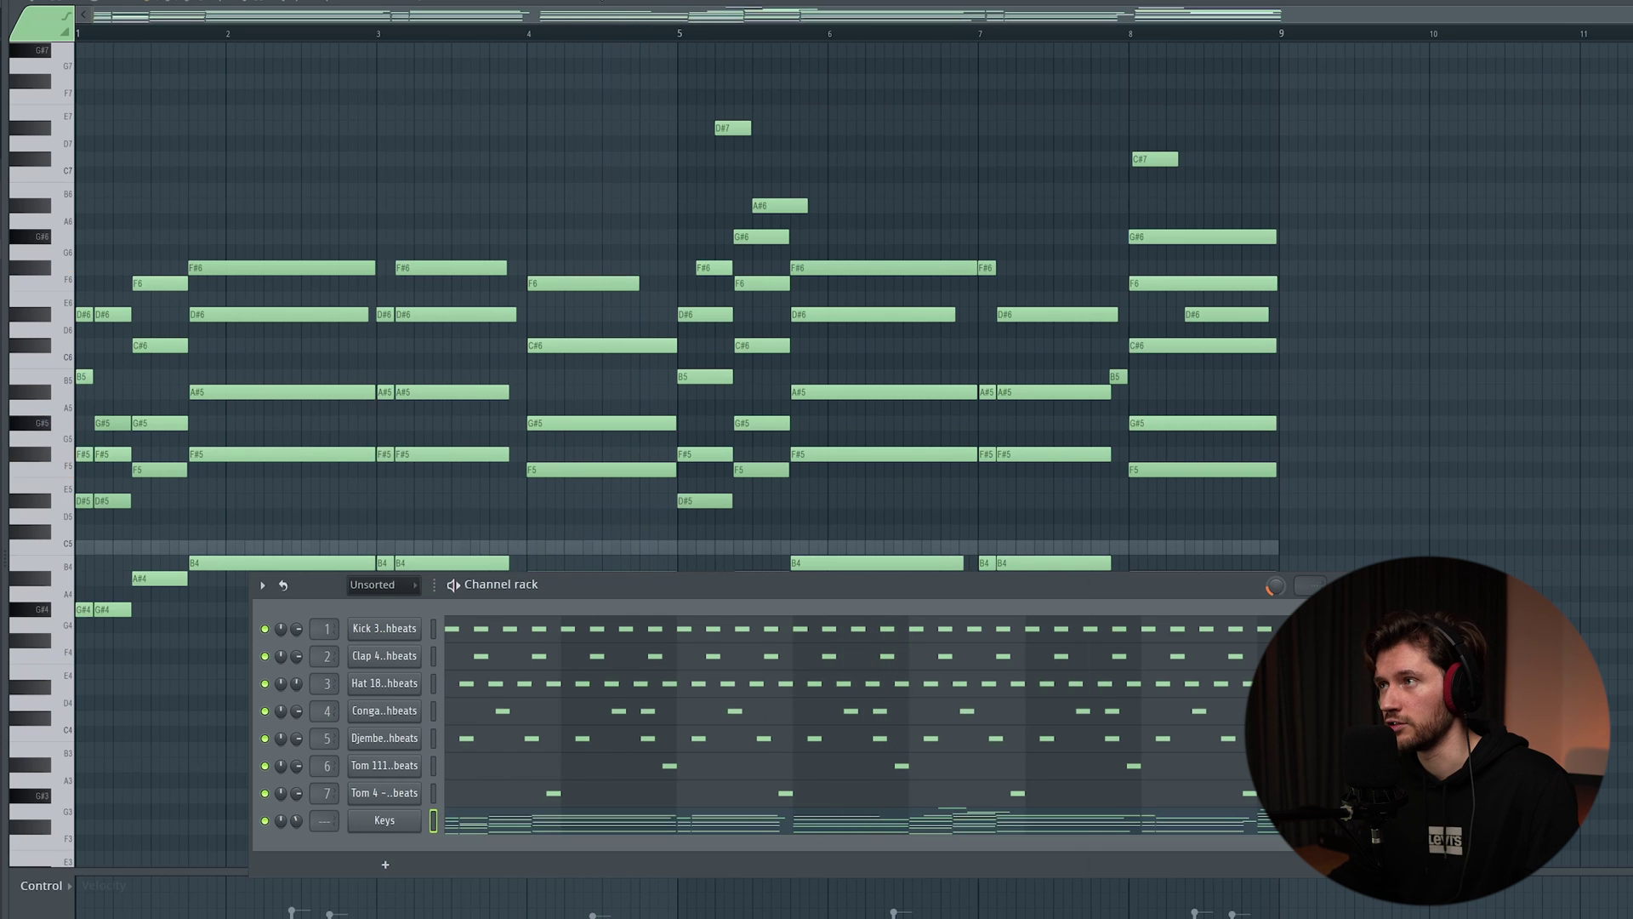
# Route the Keys channel to mixer insert 20.
pyautogui.press('F9')
pyautogui.rightClick(595, 280)
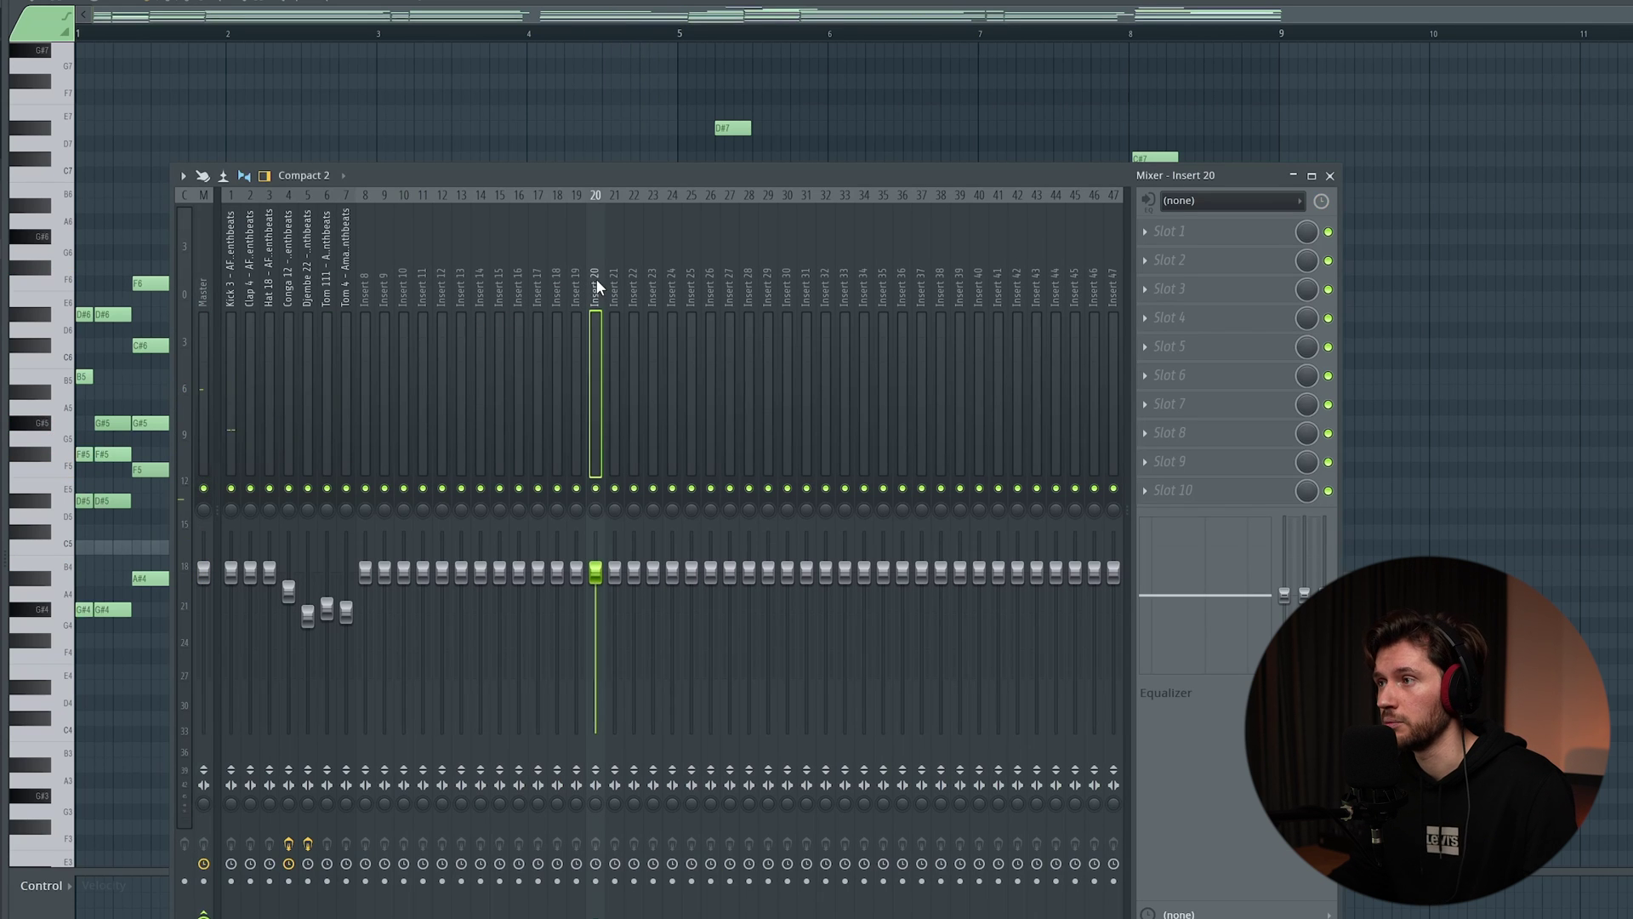
pyautogui.moveTo(766, 397)
pyautogui.click(834, 400)
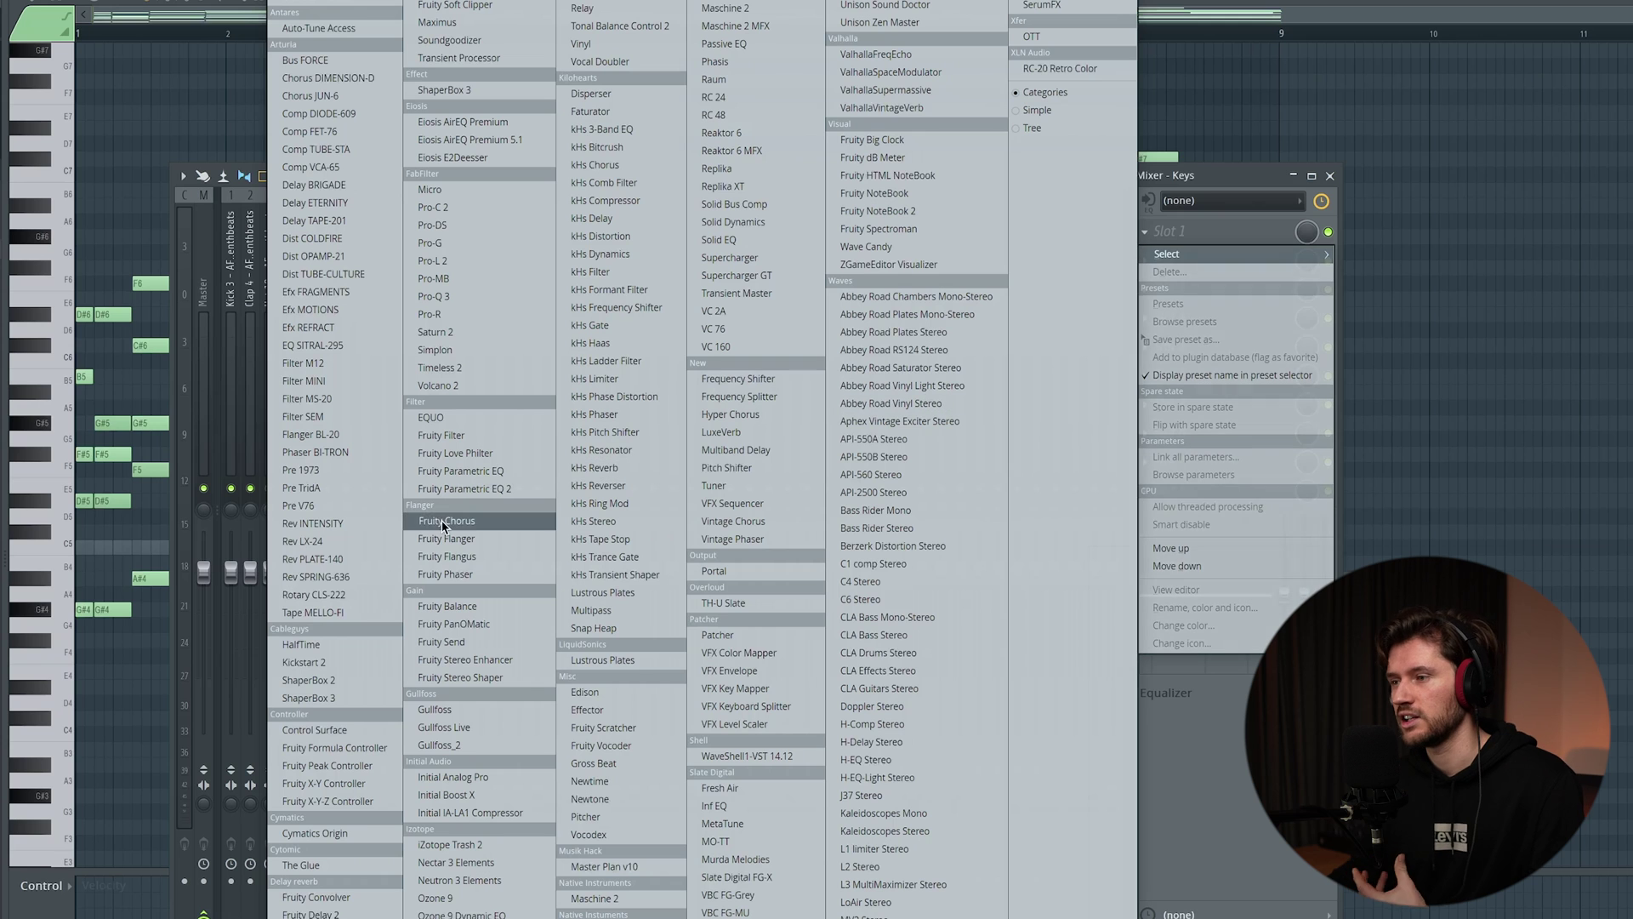
# Load Rev PLATE-140 on the Keys mixer track, lower its Blend toward dry, and play the pattern.
pyautogui.click(327, 559)
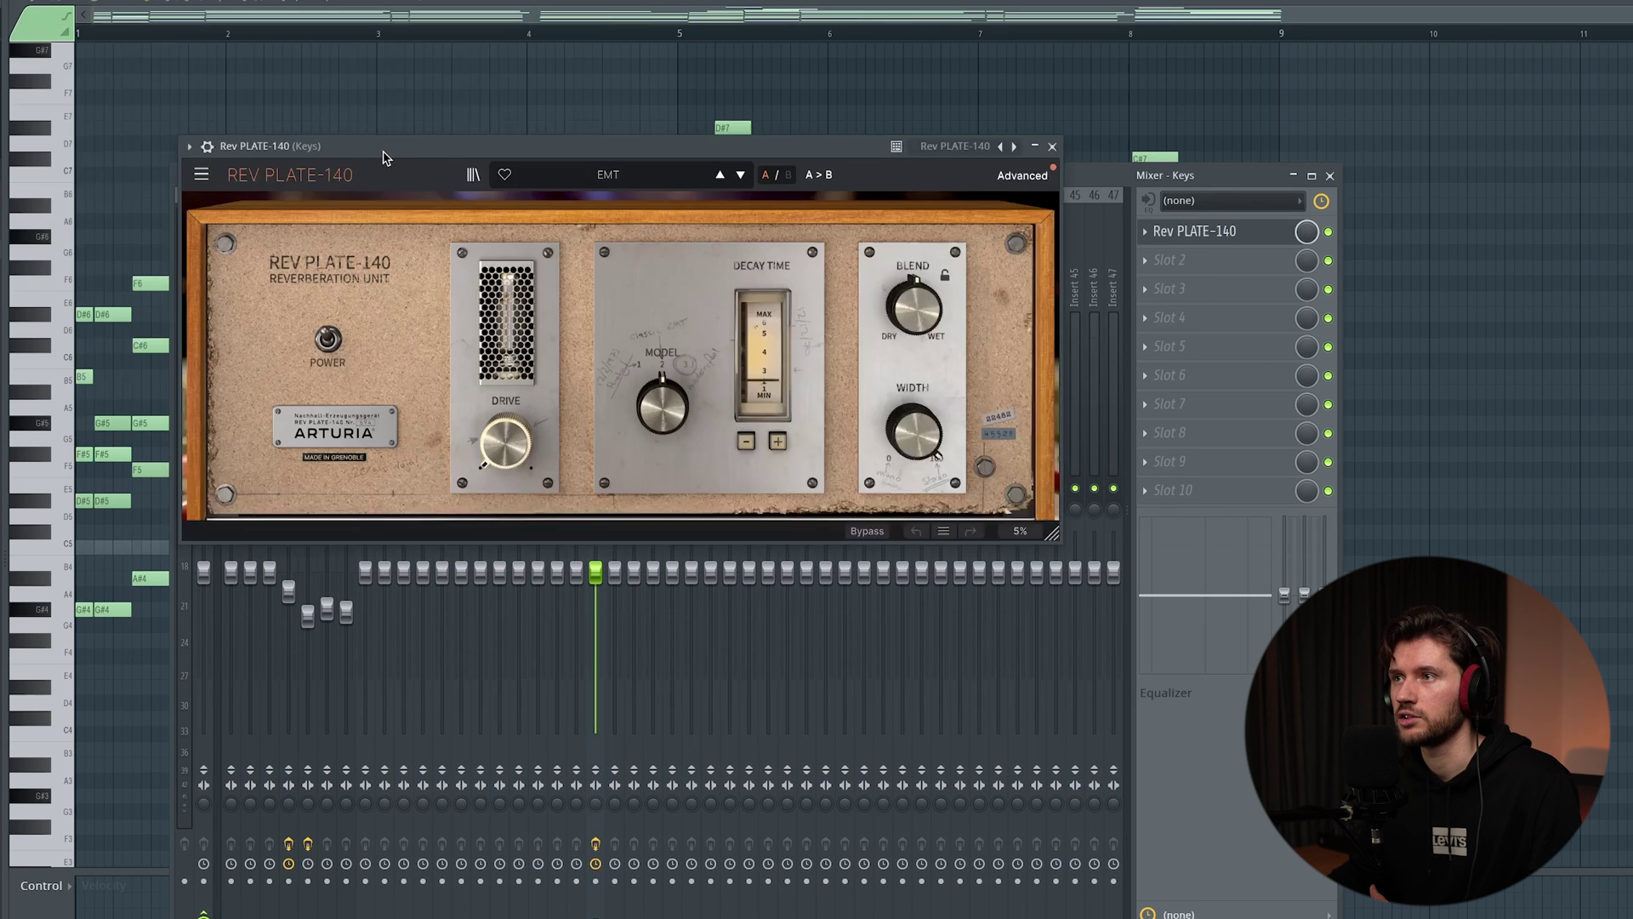
pyautogui.moveTo(386, 158); pyautogui.dragTo(426, 308)
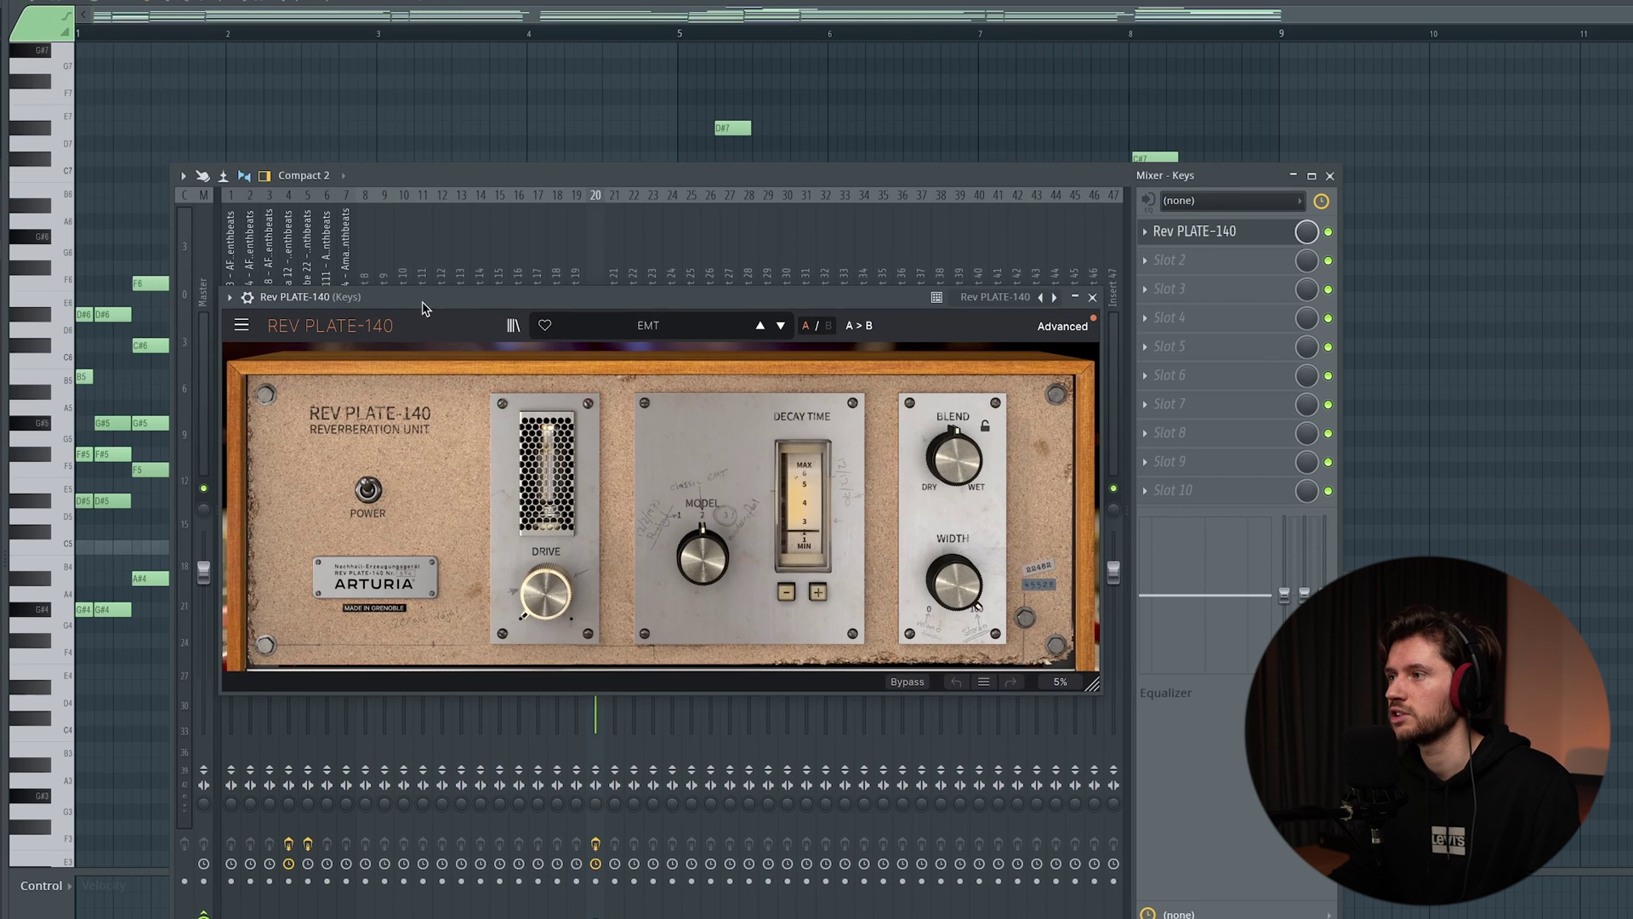
pyautogui.moveTo(938, 451); pyautogui.dragTo(938, 489)
pyautogui.press('space')
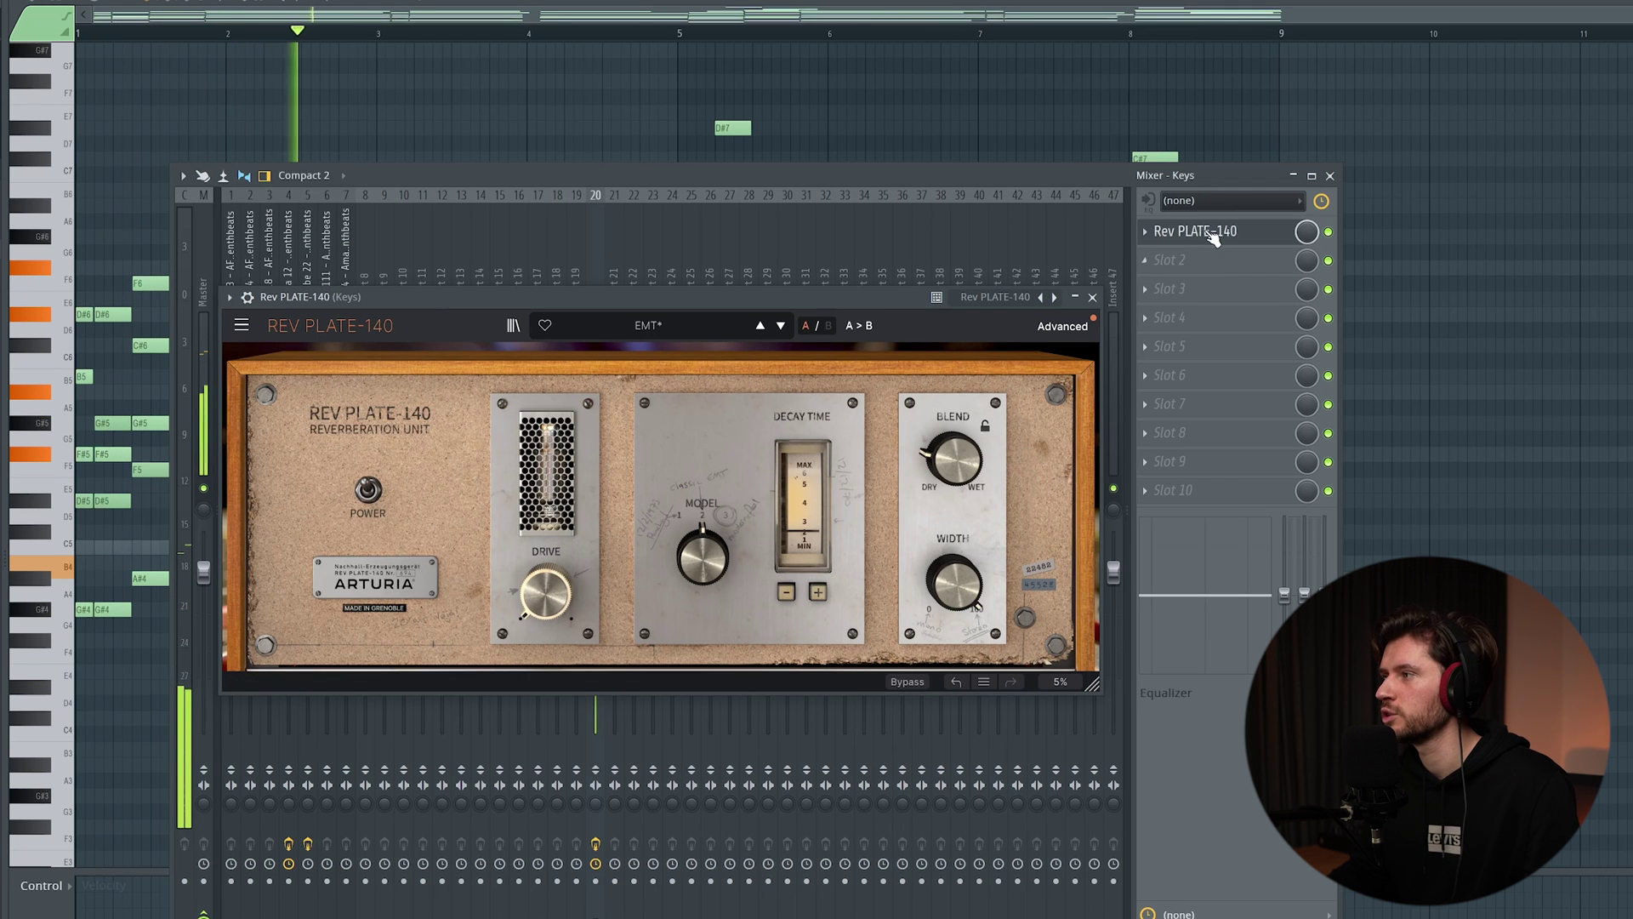
# Insert Chorus JUN-6 ahead of the reverb on the Keys track with a low mix, and close the effects and mixer.
pyautogui.click(1158, 238)
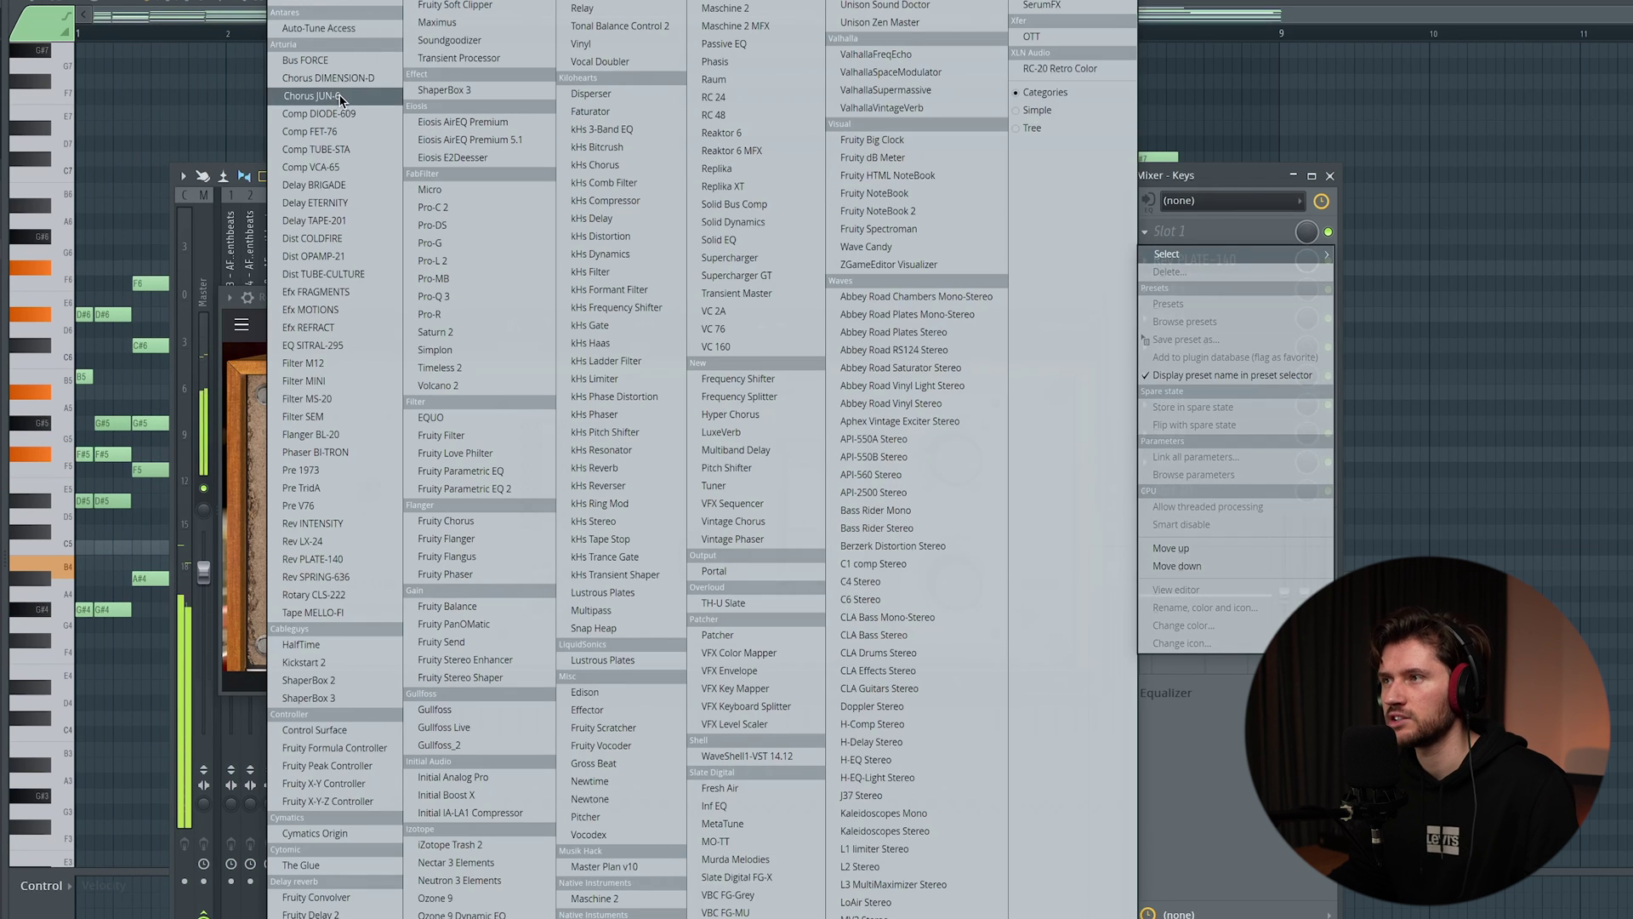
pyautogui.press('Return')
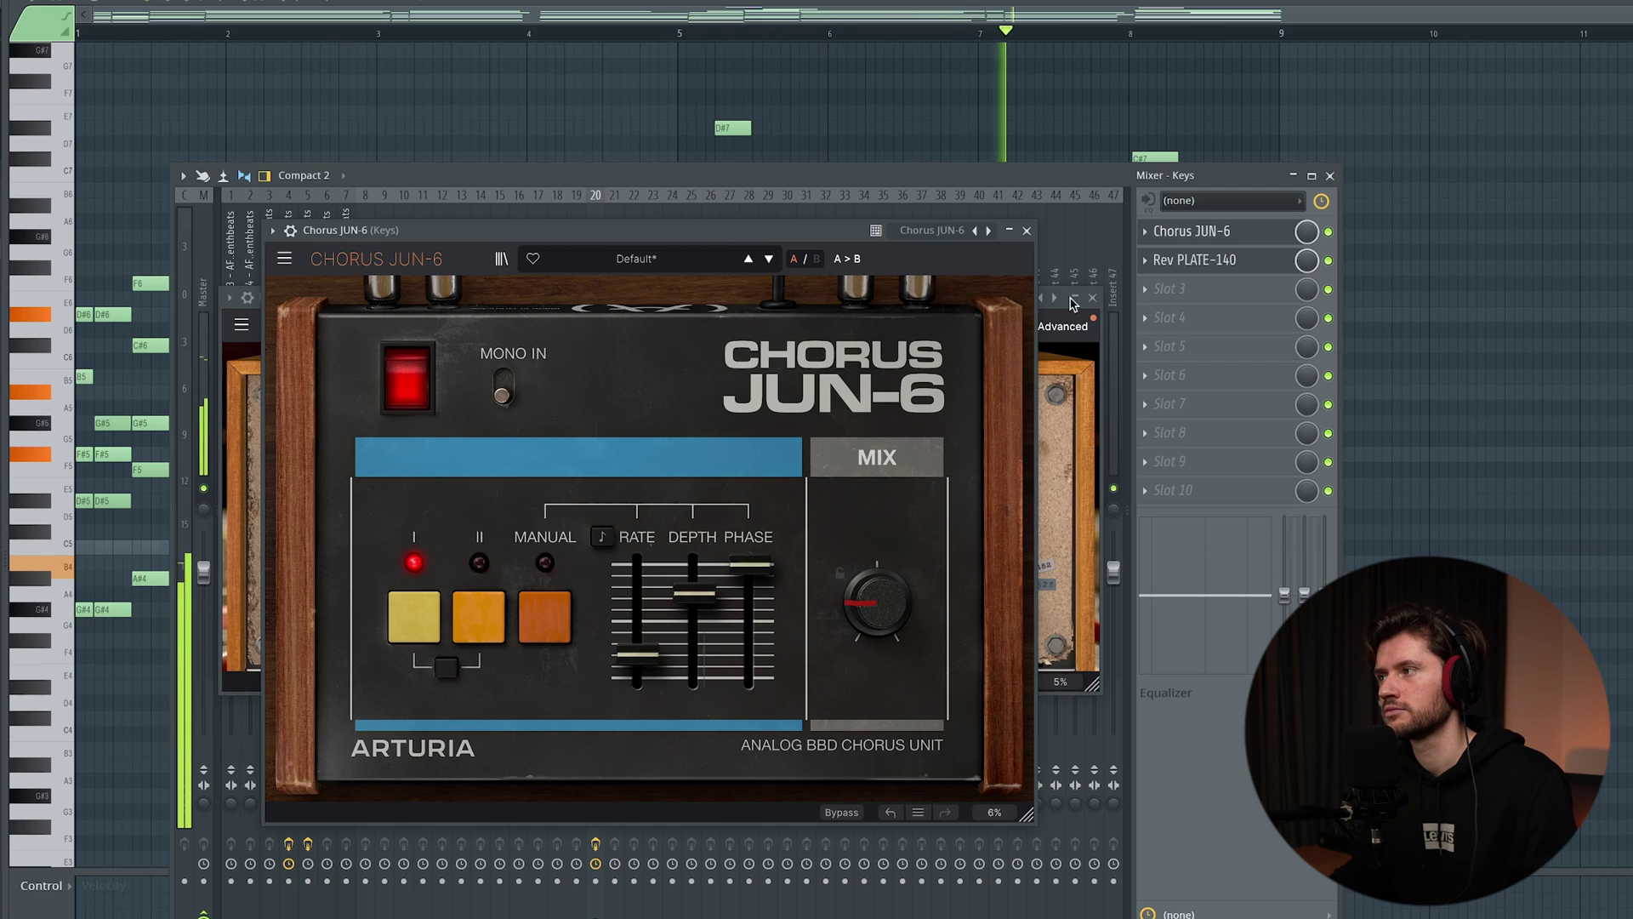
pyautogui.click(1027, 231)
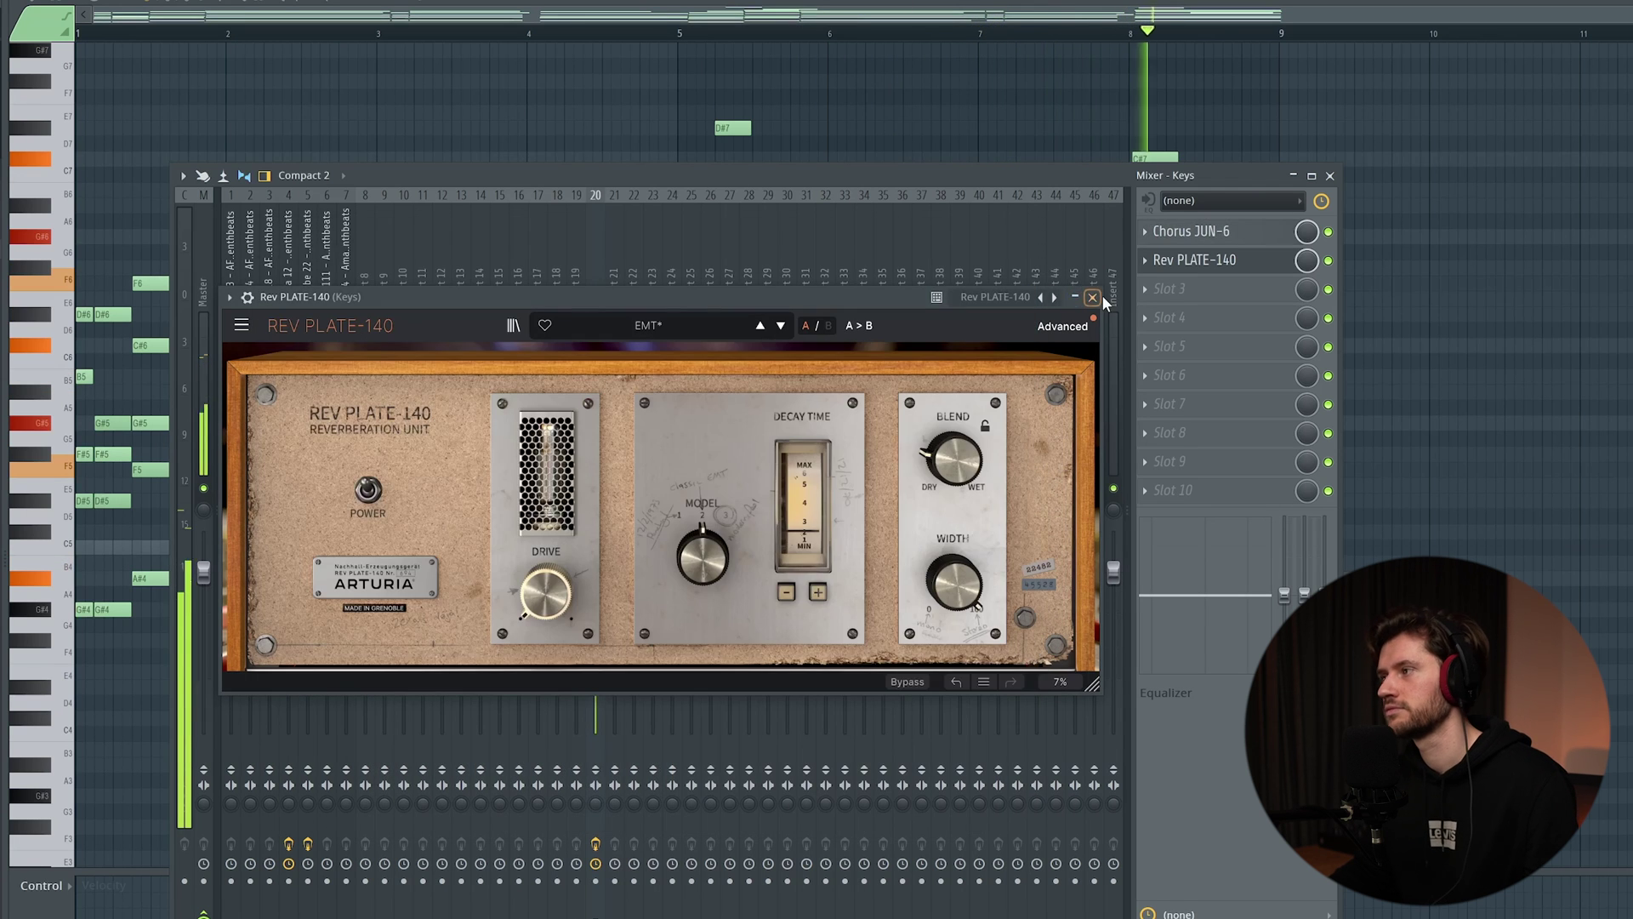
pyautogui.click(1092, 297)
pyautogui.click(1330, 175)
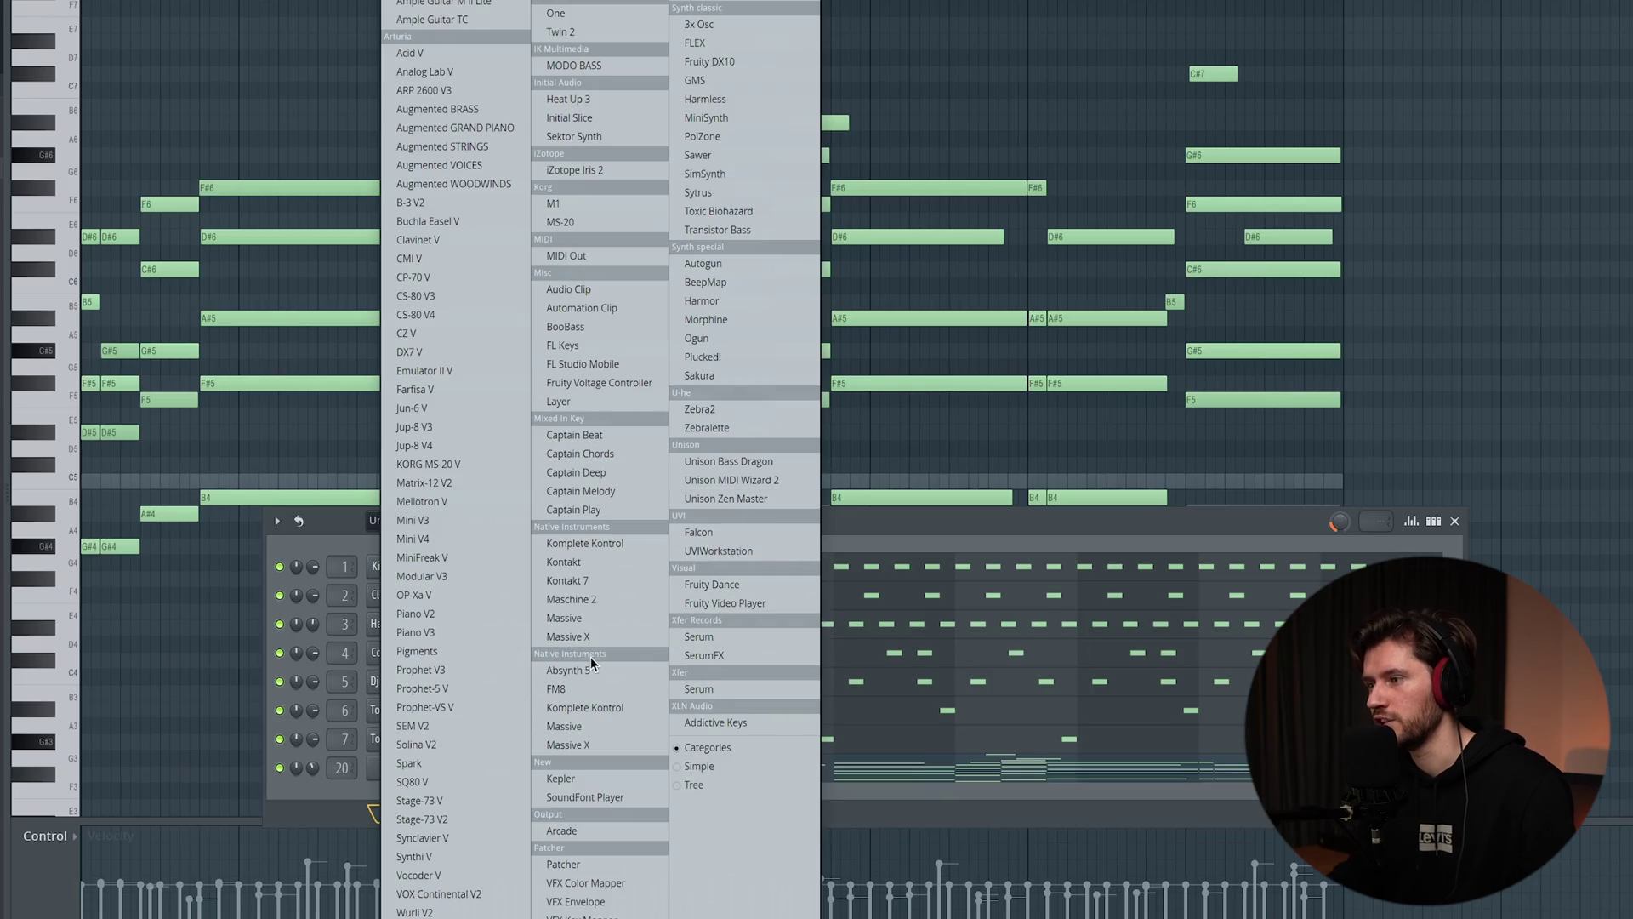
# Add Kepler as a new channel and load its Bassguitar 1 preset.
pyautogui.click(590, 778)
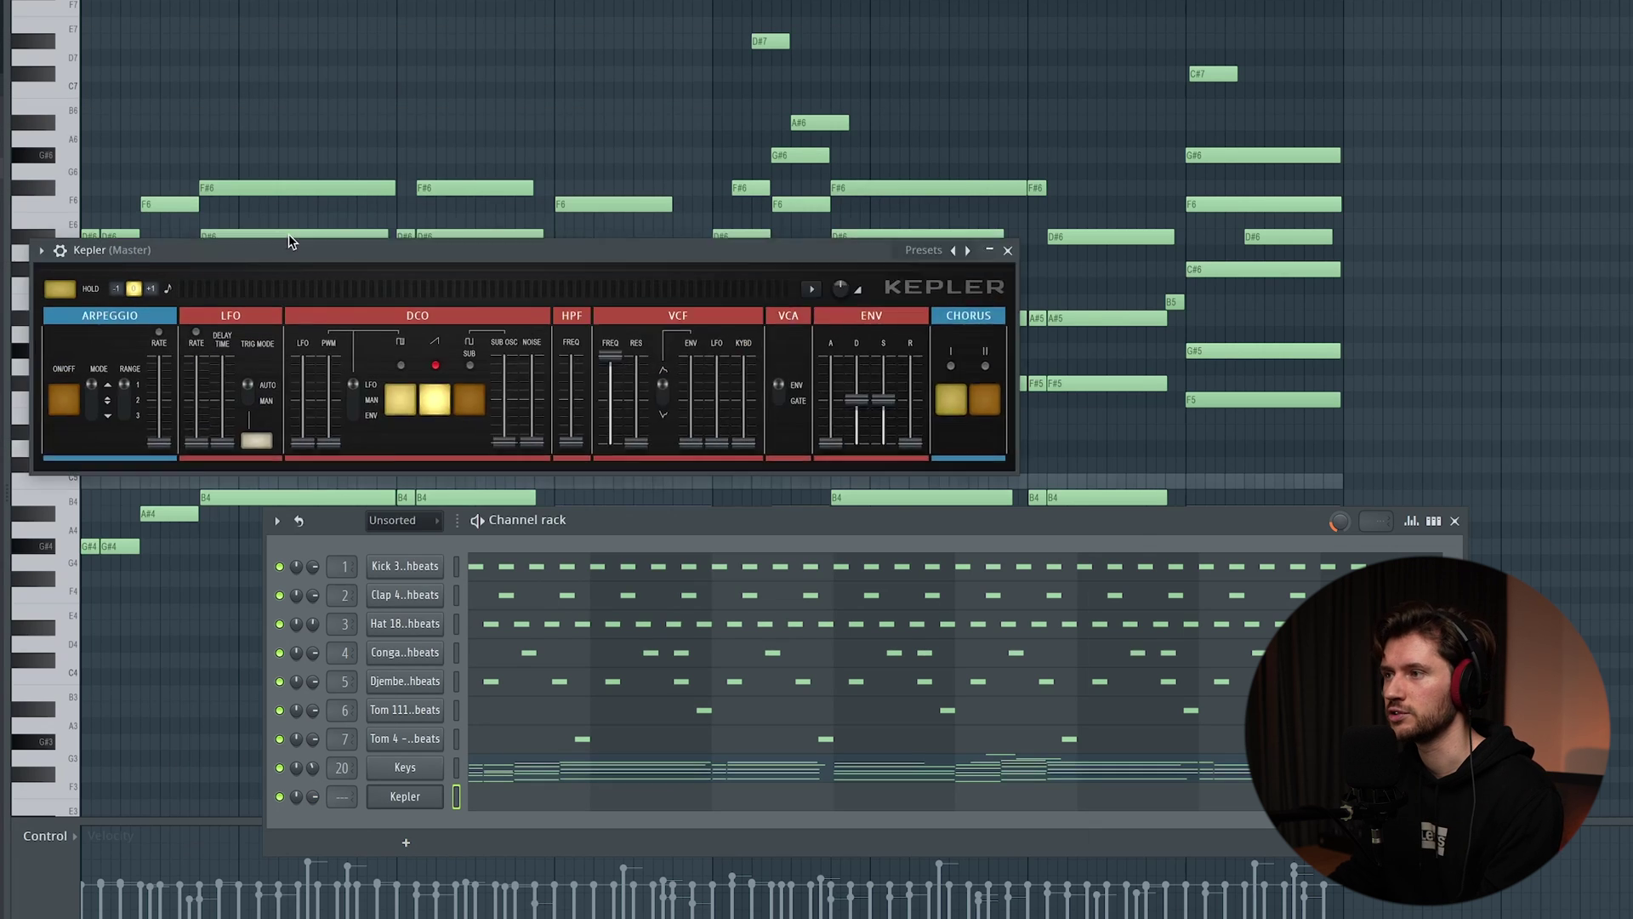
pyautogui.click(166, 362)
pyautogui.moveTo(190, 416)
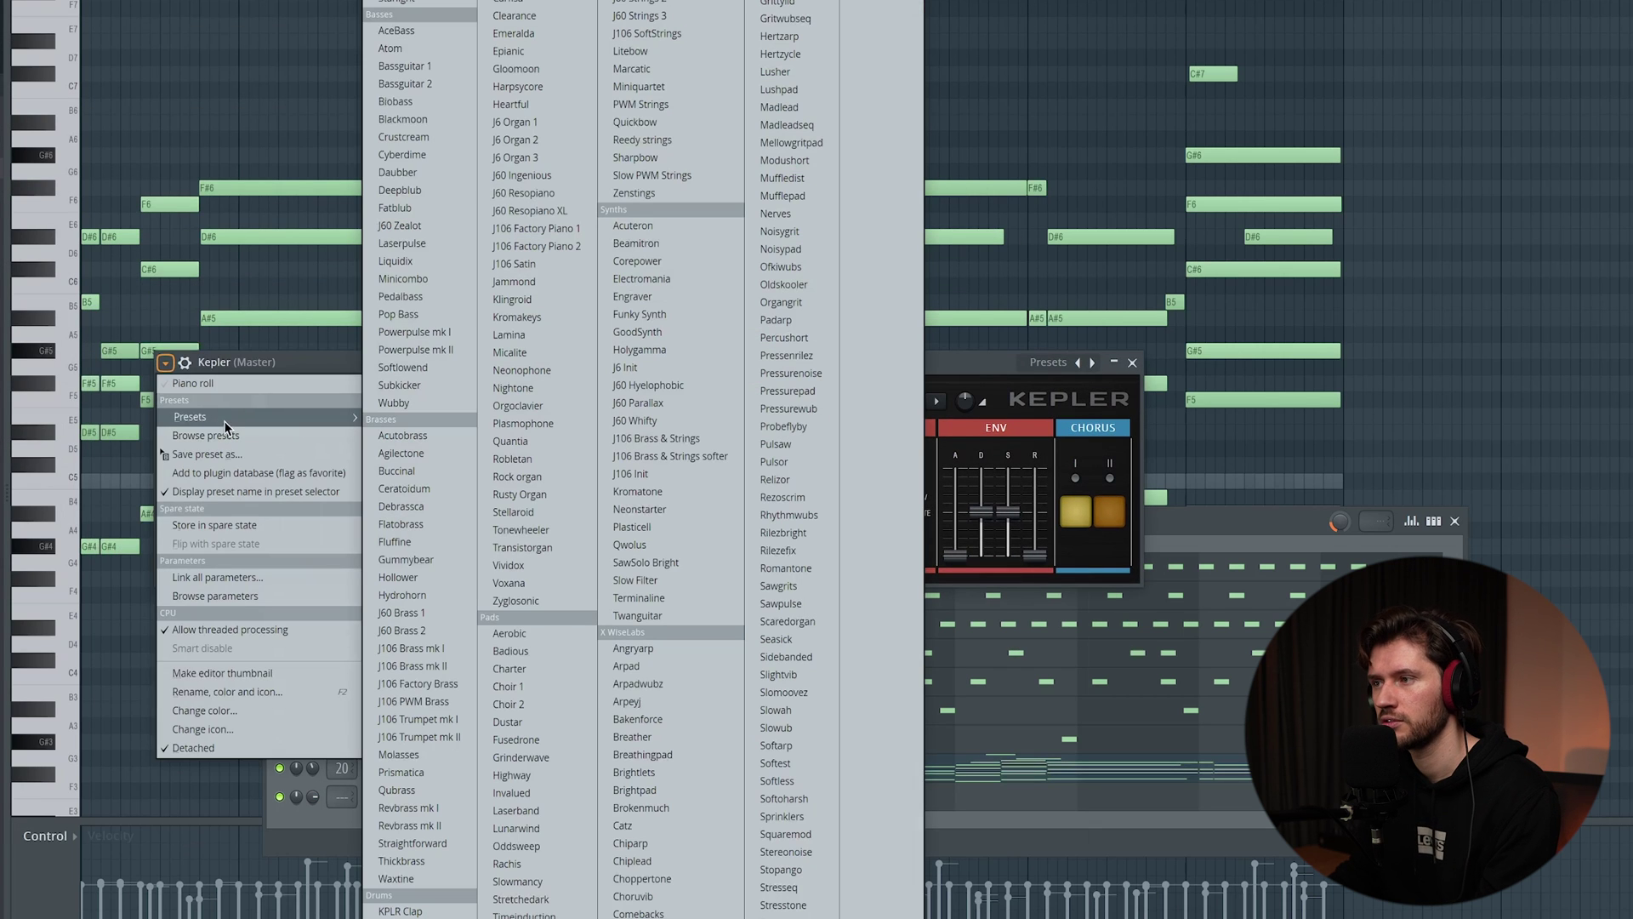
pyautogui.click(407, 67)
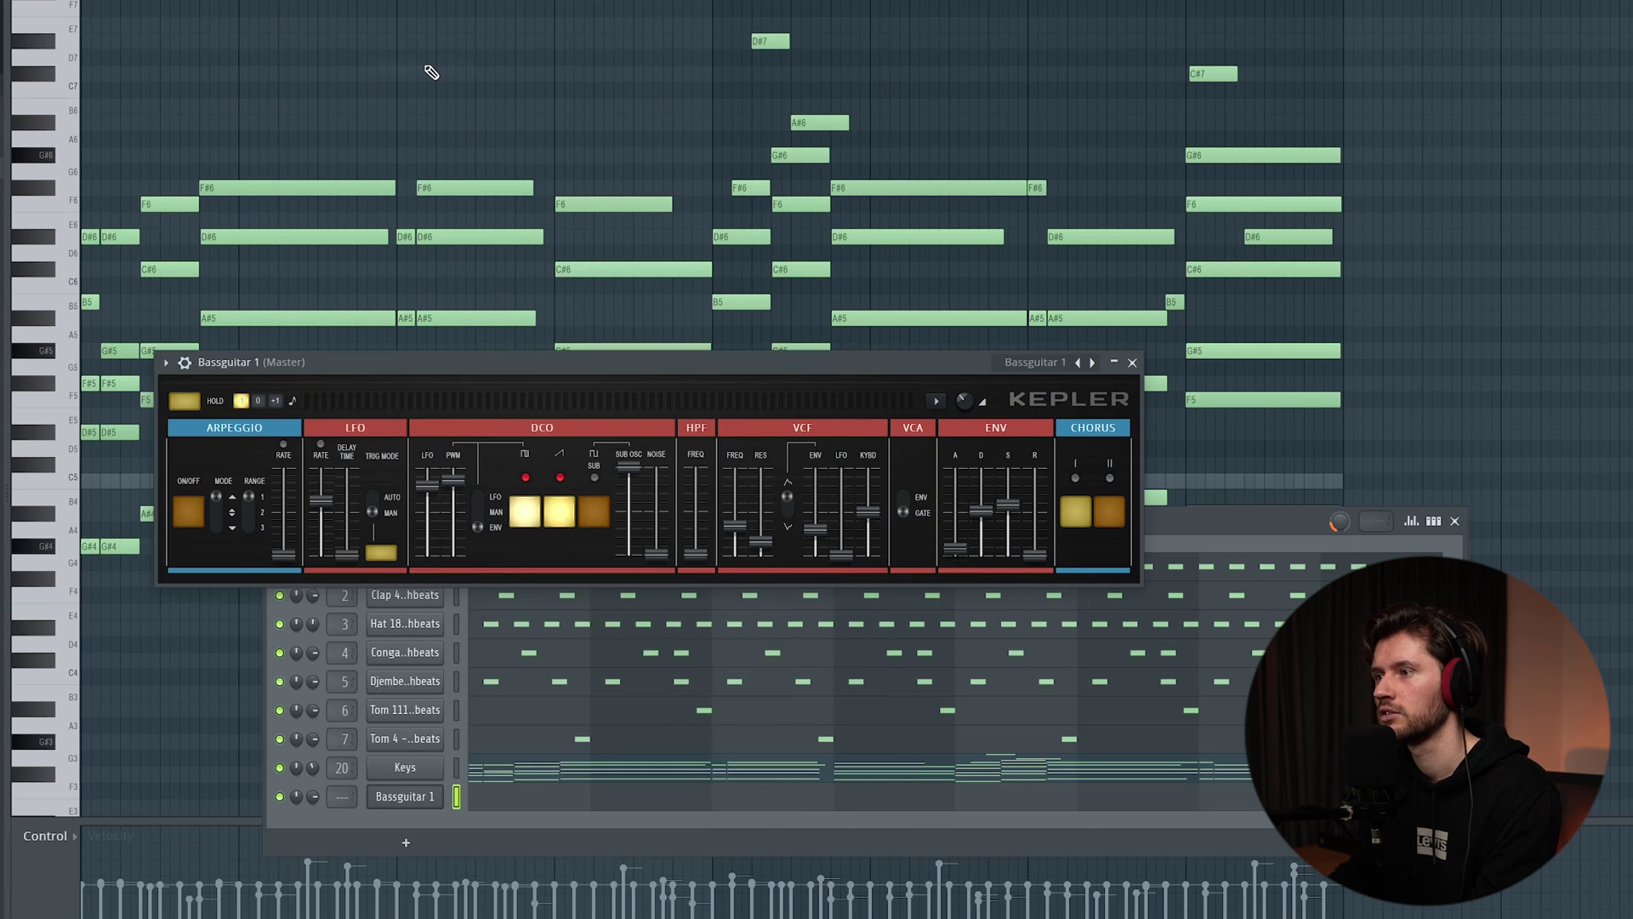
pyautogui.click(1133, 363)
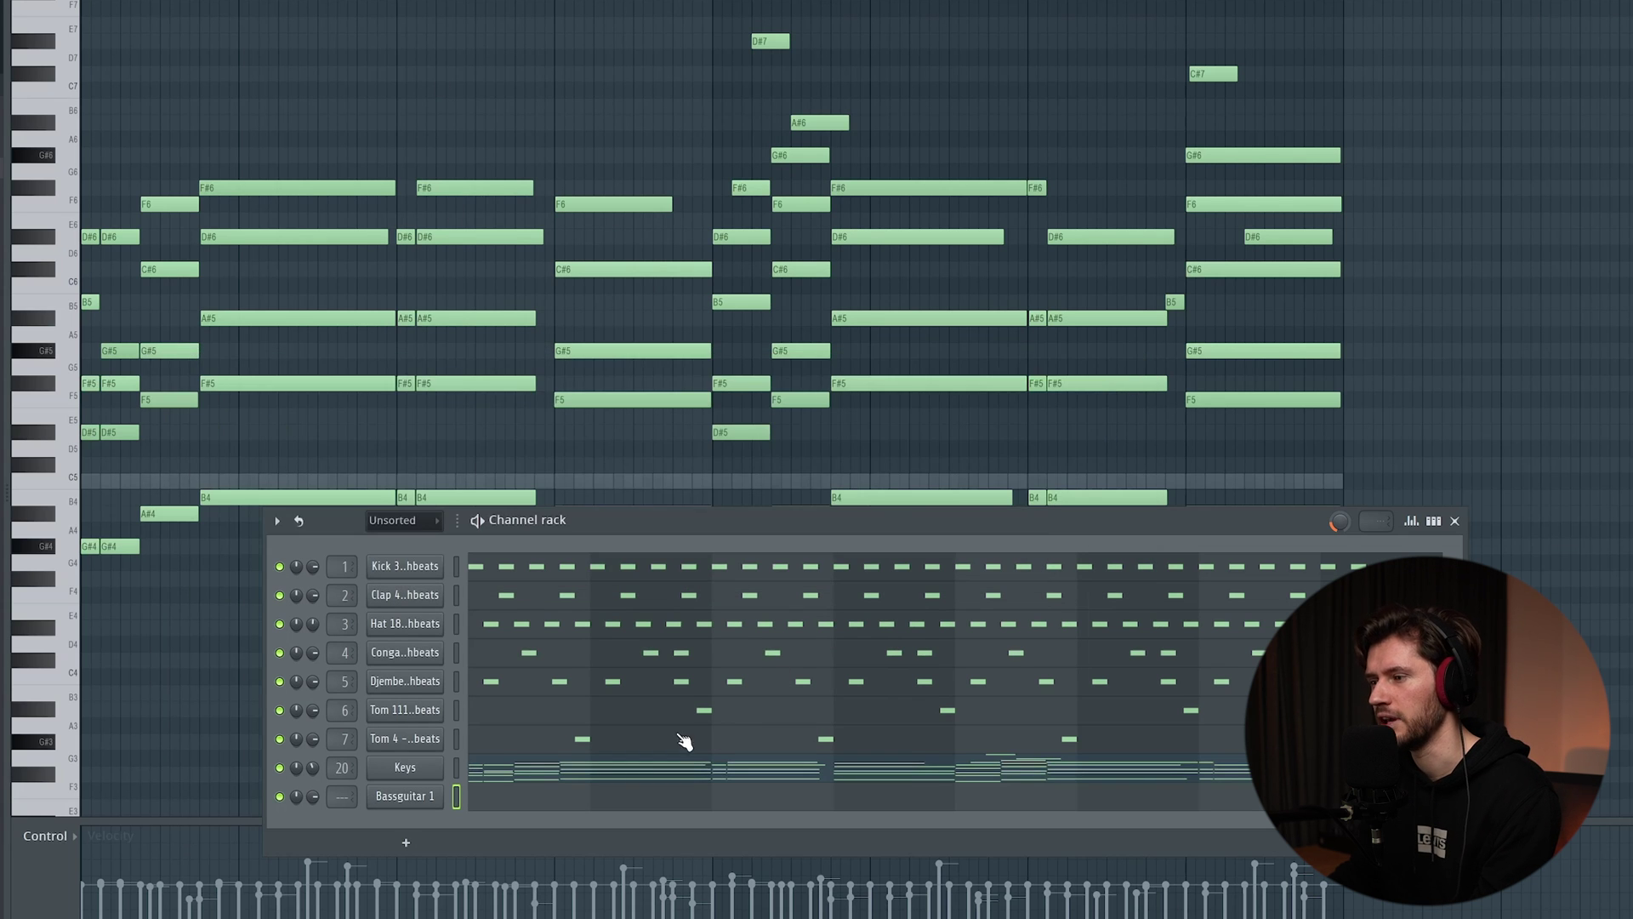
# Copy the lowest notes of the Keys chords into the Bassguitar 1 channel, one octave lower.
pyautogui.press('F7')
pyautogui.press('F7')
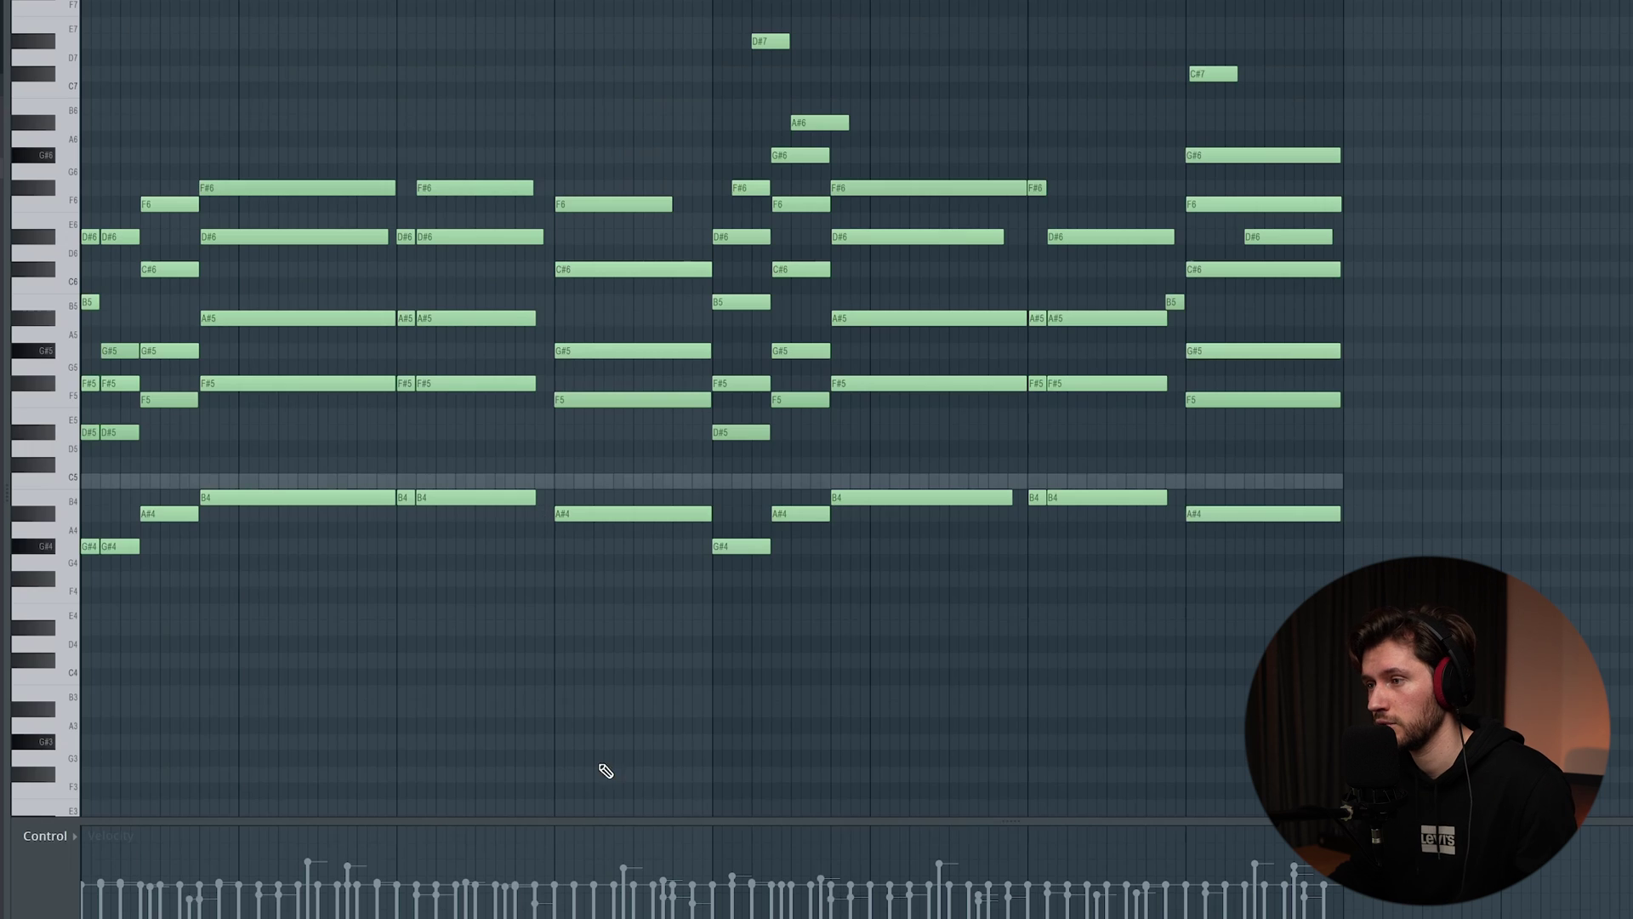
pyautogui.moveTo(73, 486); pyautogui.dragTo(68, 585)
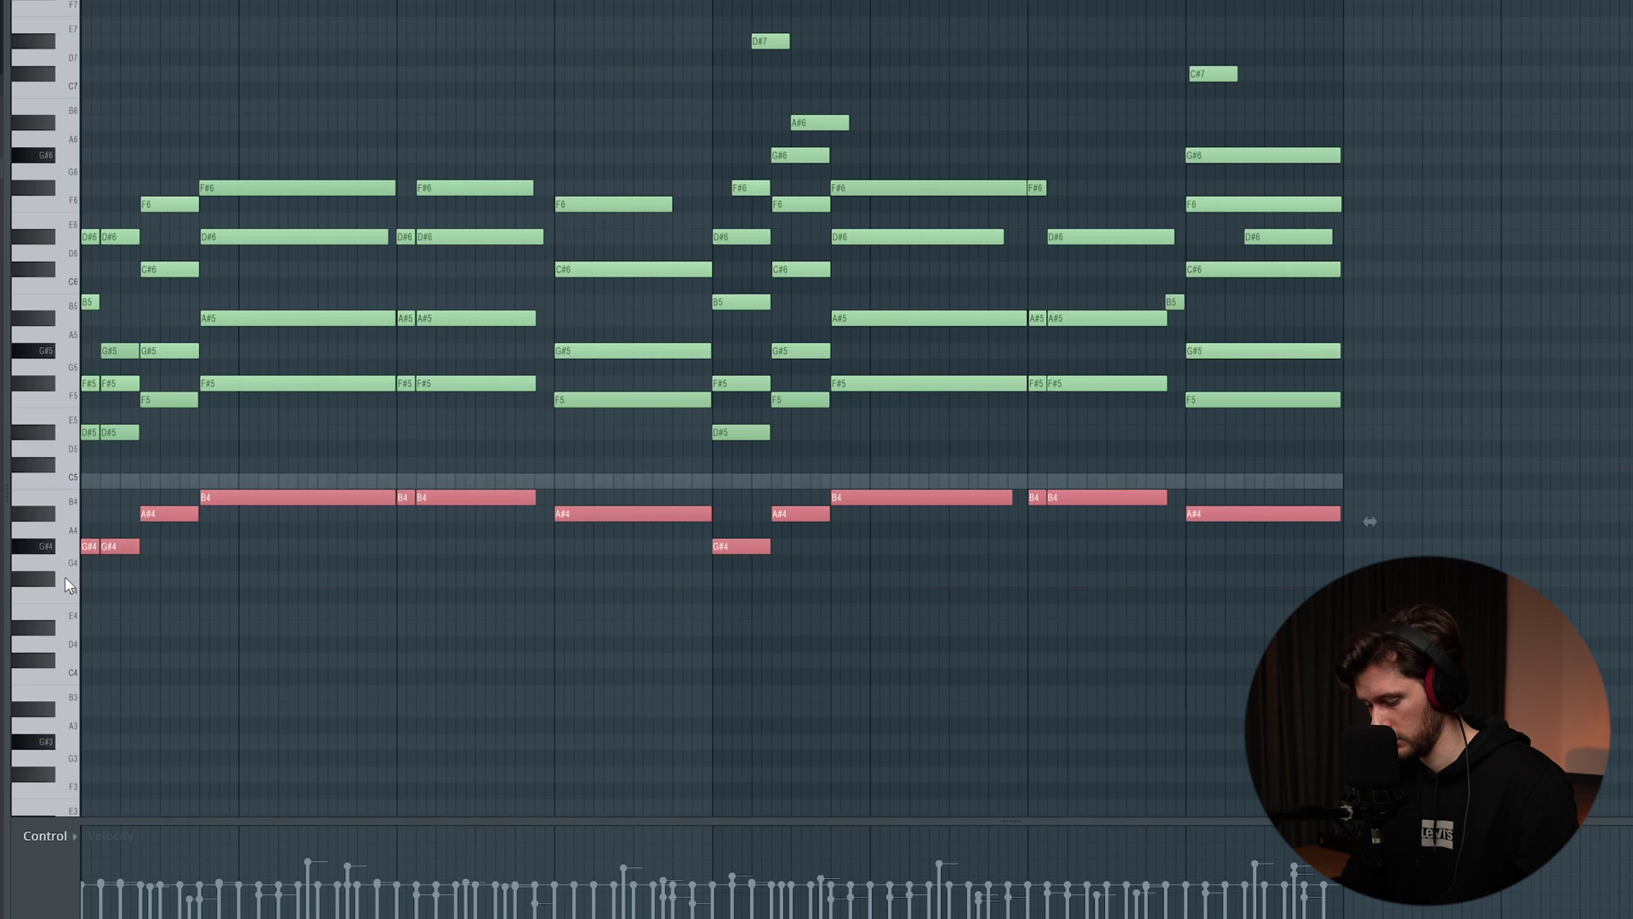
pyautogui.press('F6')
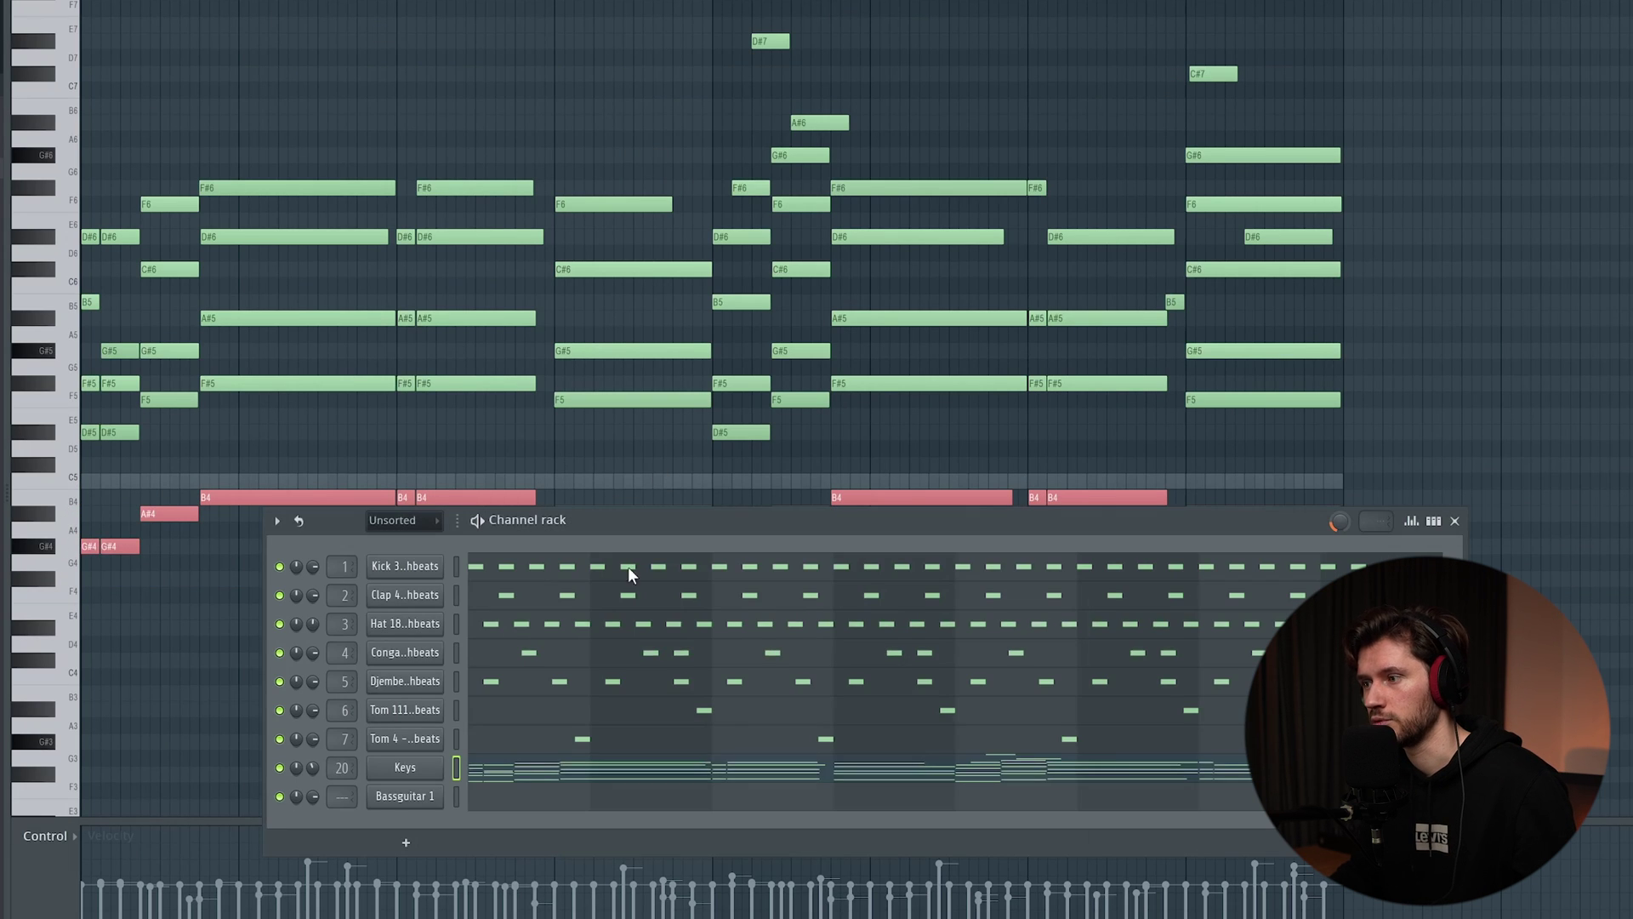
pyautogui.click(520, 801)
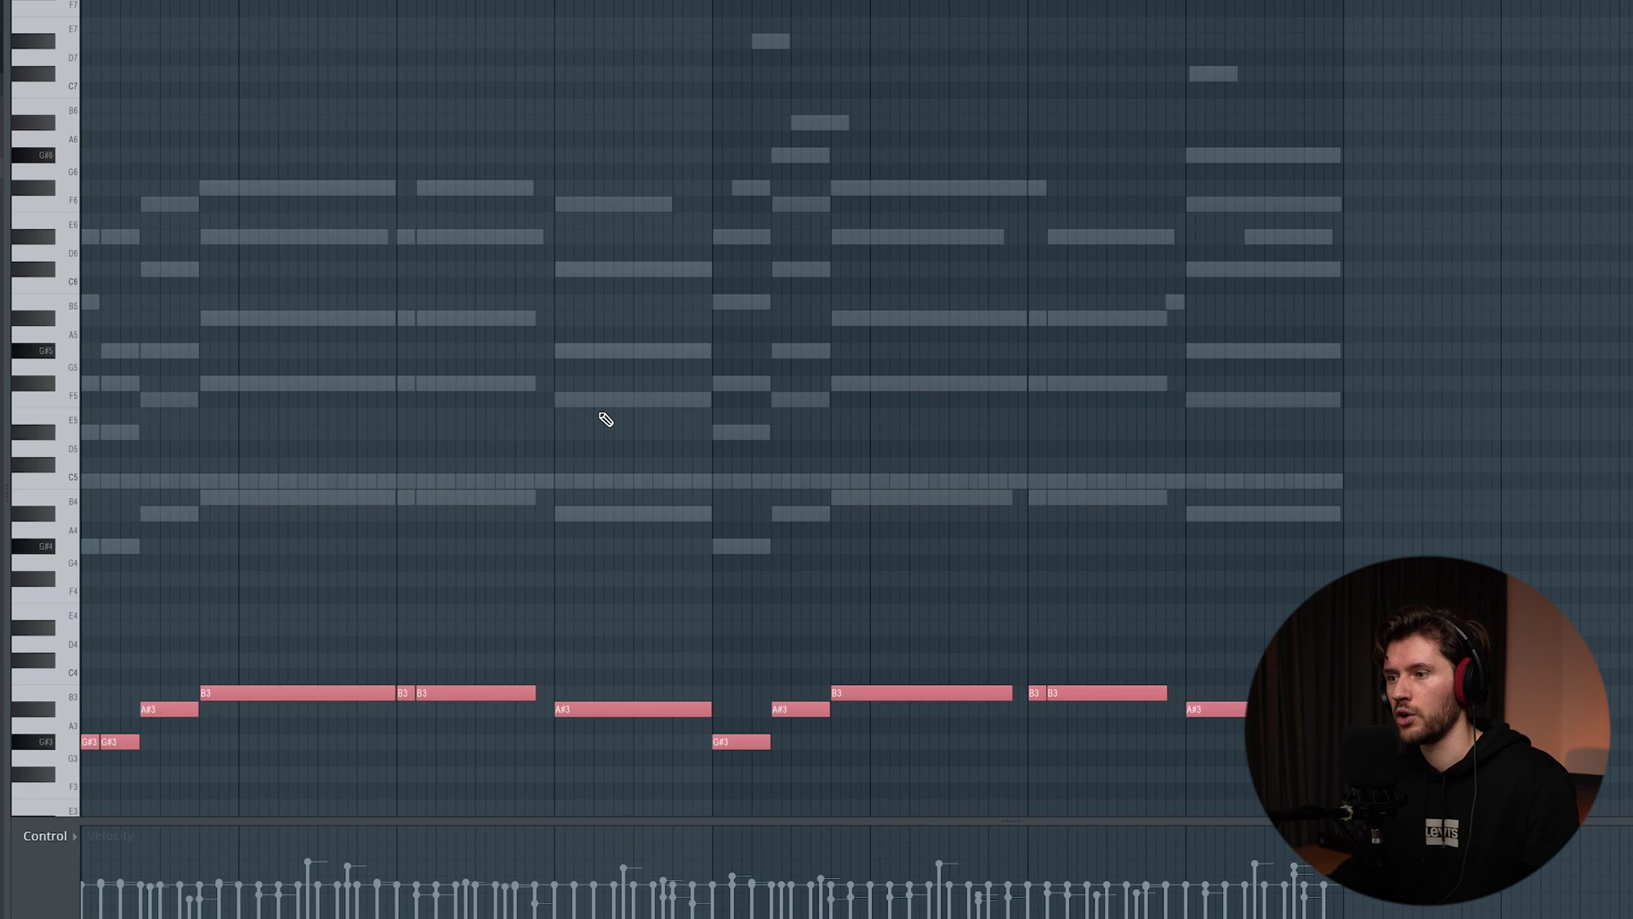
pyautogui.scroll(-5, 605, 418)
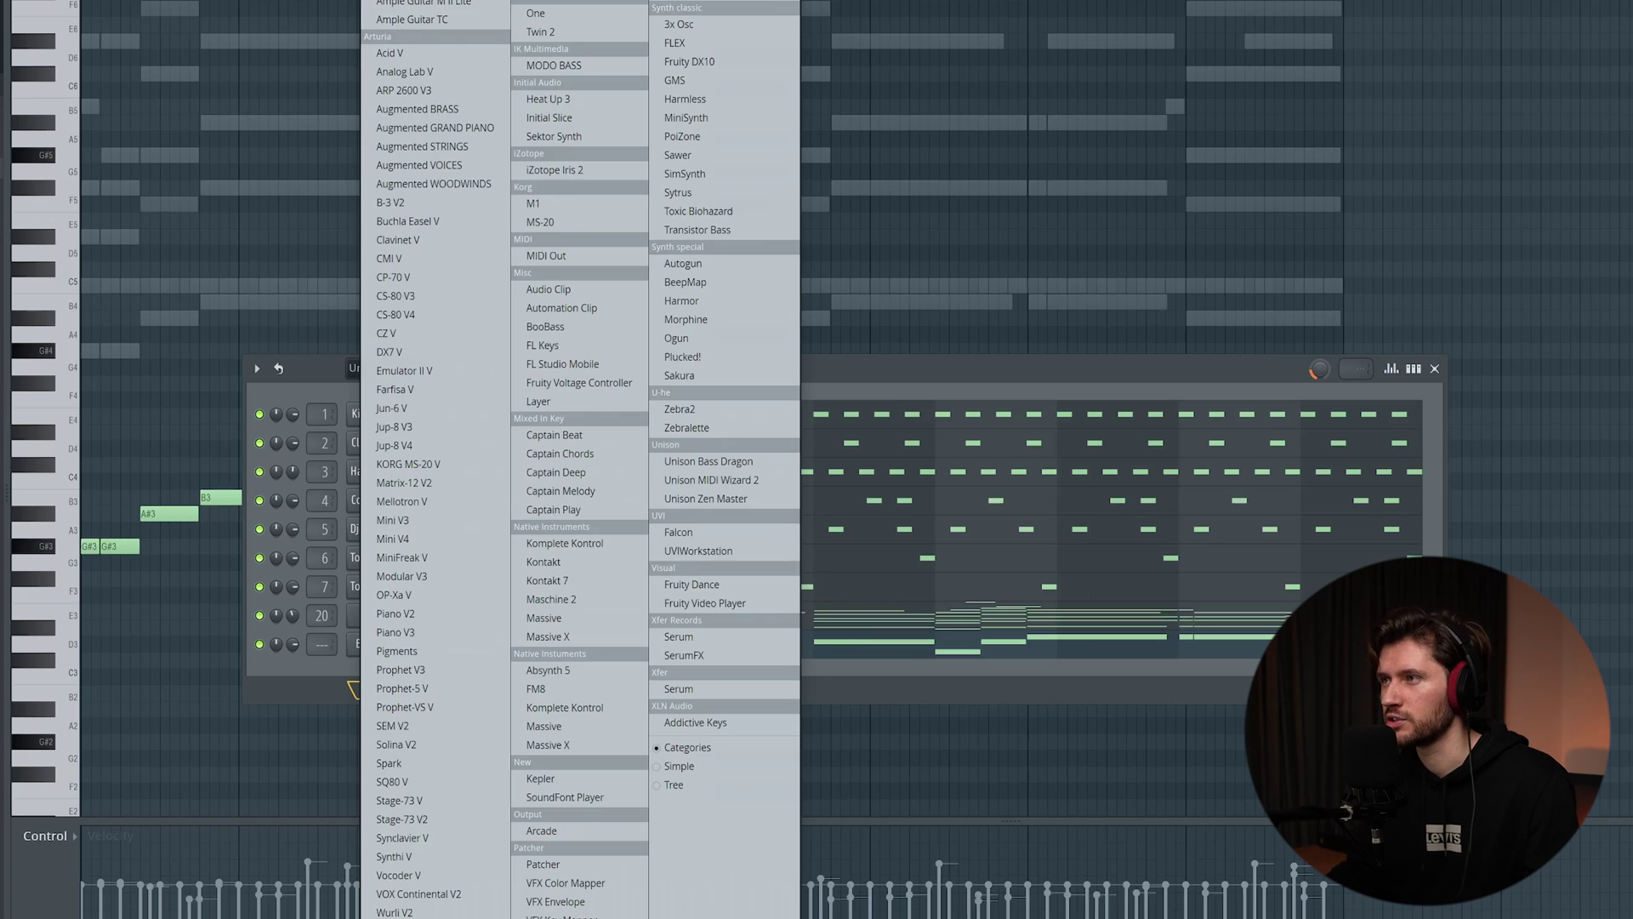
# Add Xpand!2 as a new channel, load its Sine Pad preset, and close the plugin.
pyautogui.click(485, 55)
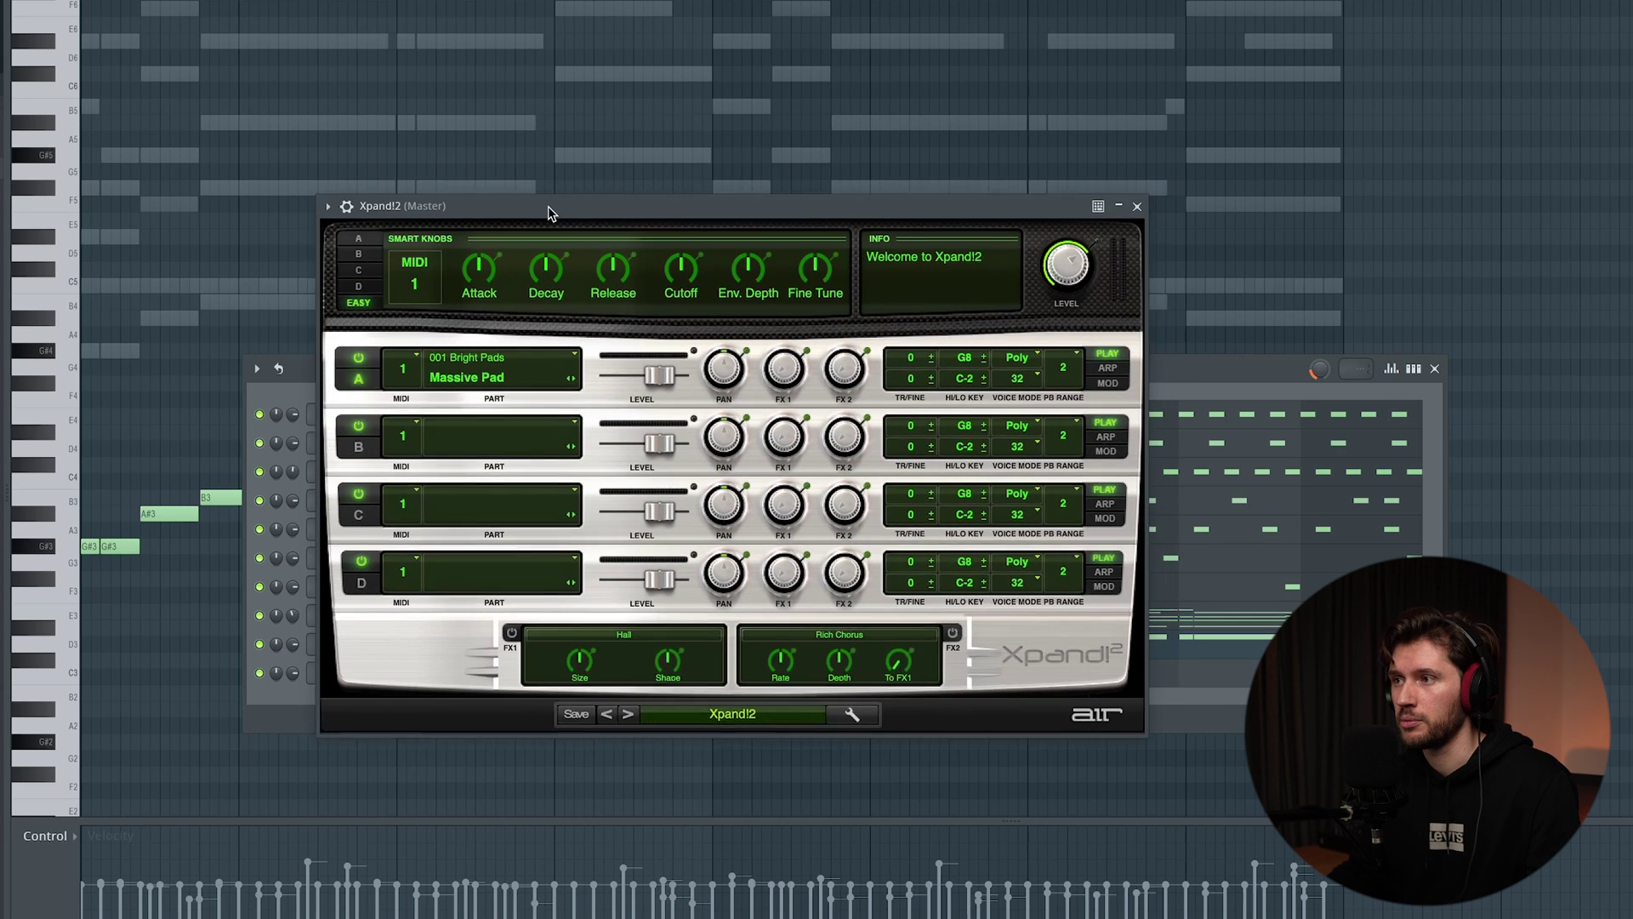
pyautogui.moveTo(548, 206); pyautogui.dragTo(539, 232)
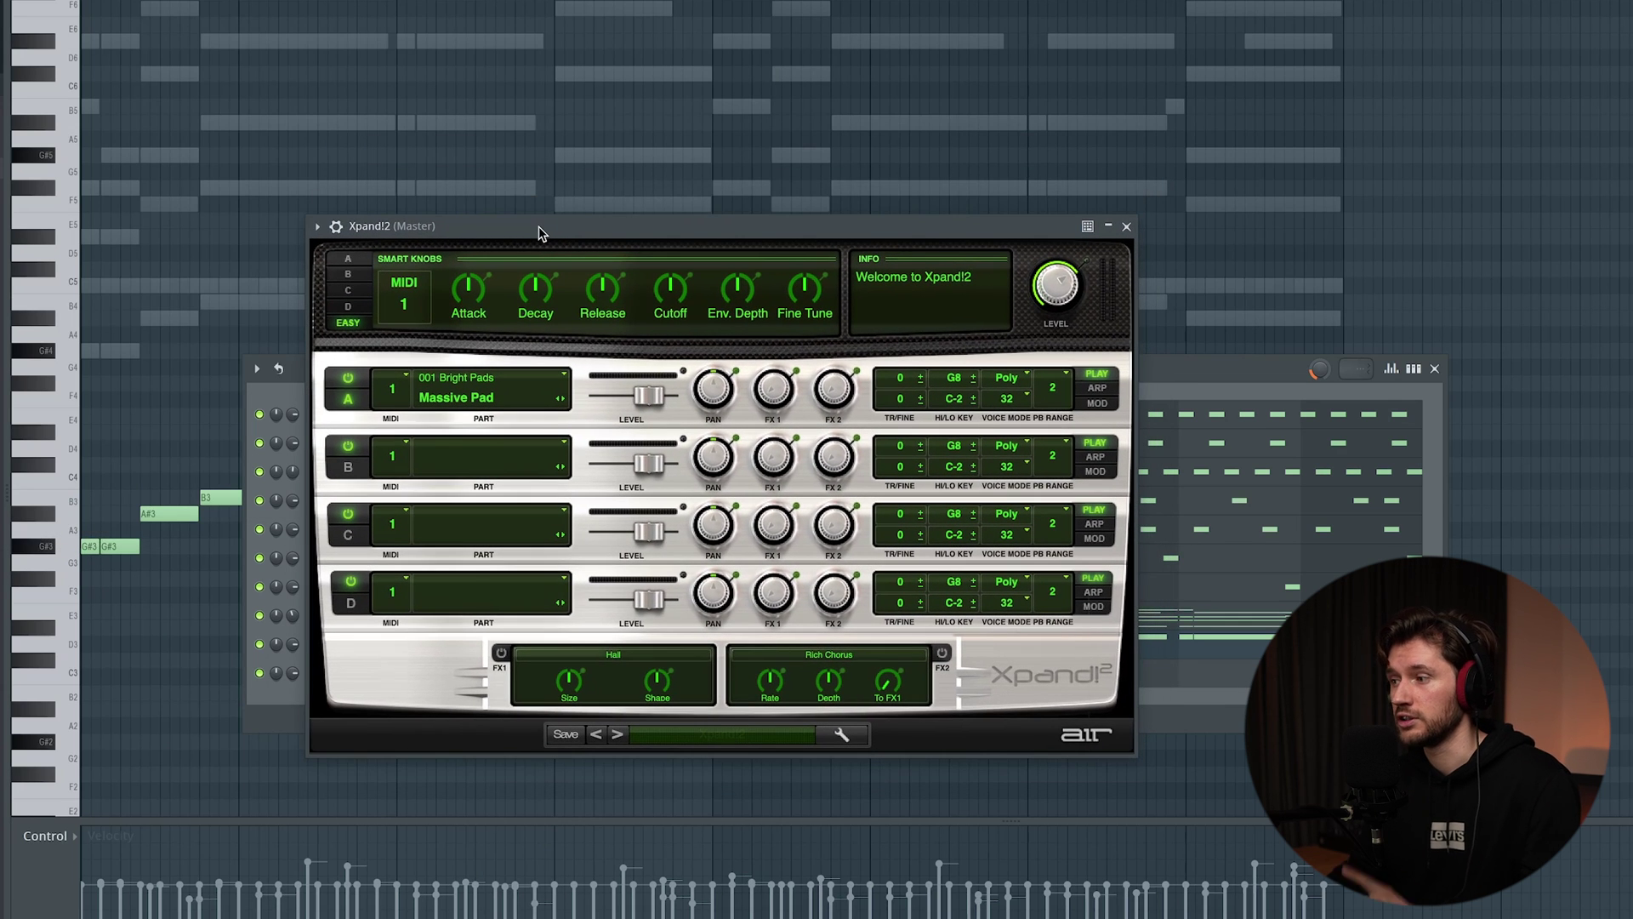
pyautogui.click(716, 736)
pyautogui.click(842, 2)
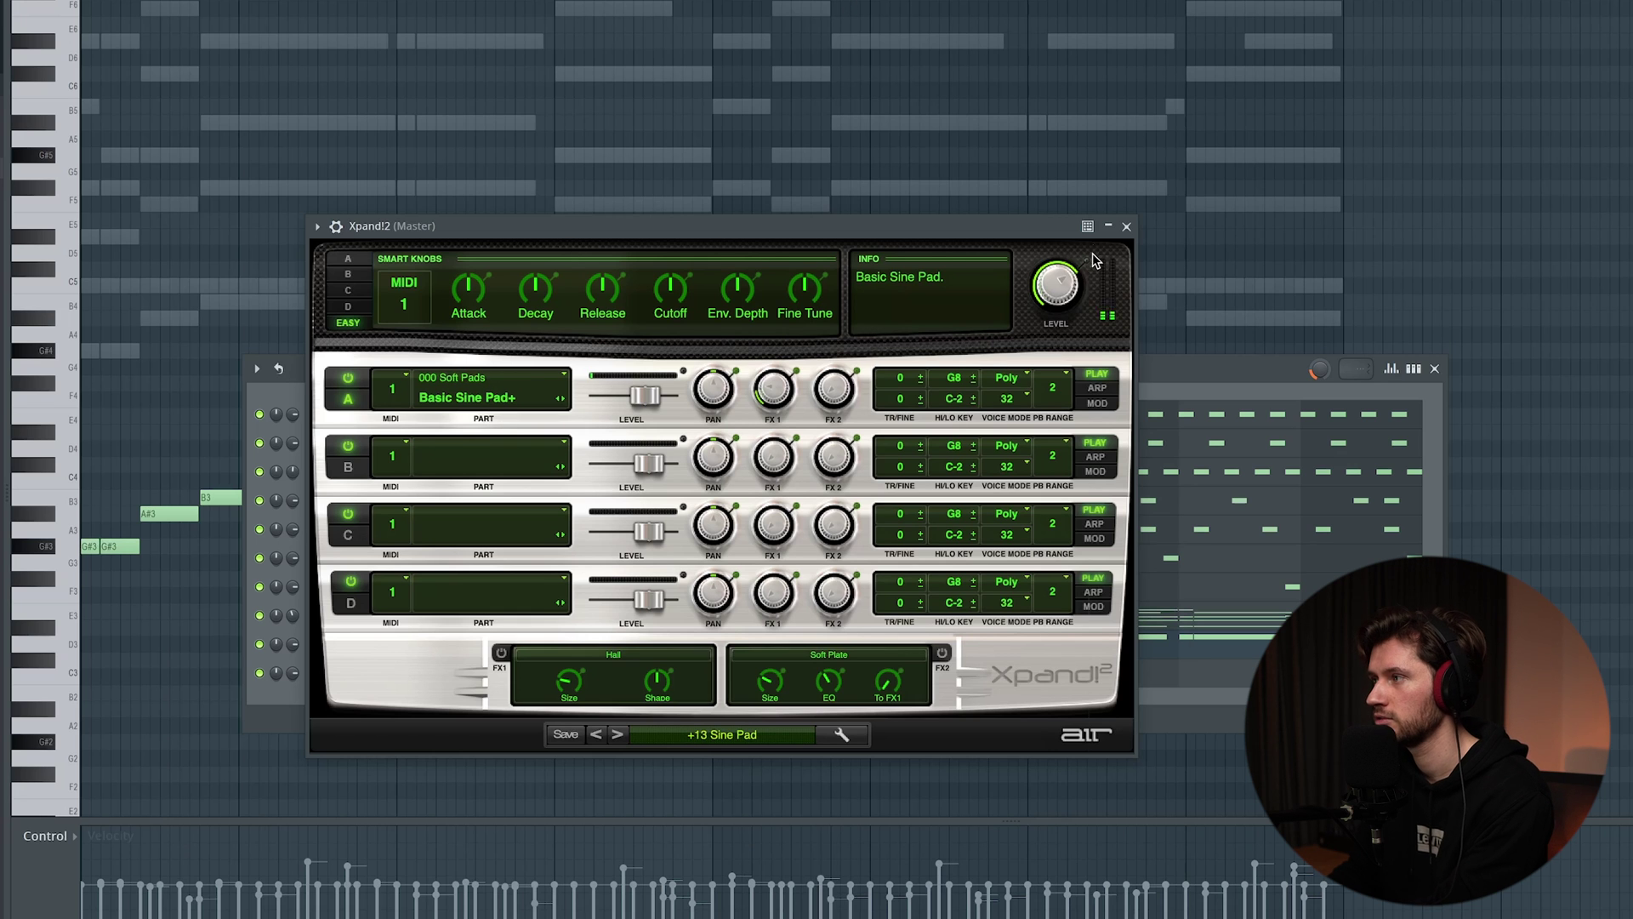
pyautogui.click(1126, 228)
# Copy the Keys chord notes above the lowest root notes into the Xpand!2 channel at the same pitch.
pyautogui.click(459, 621)
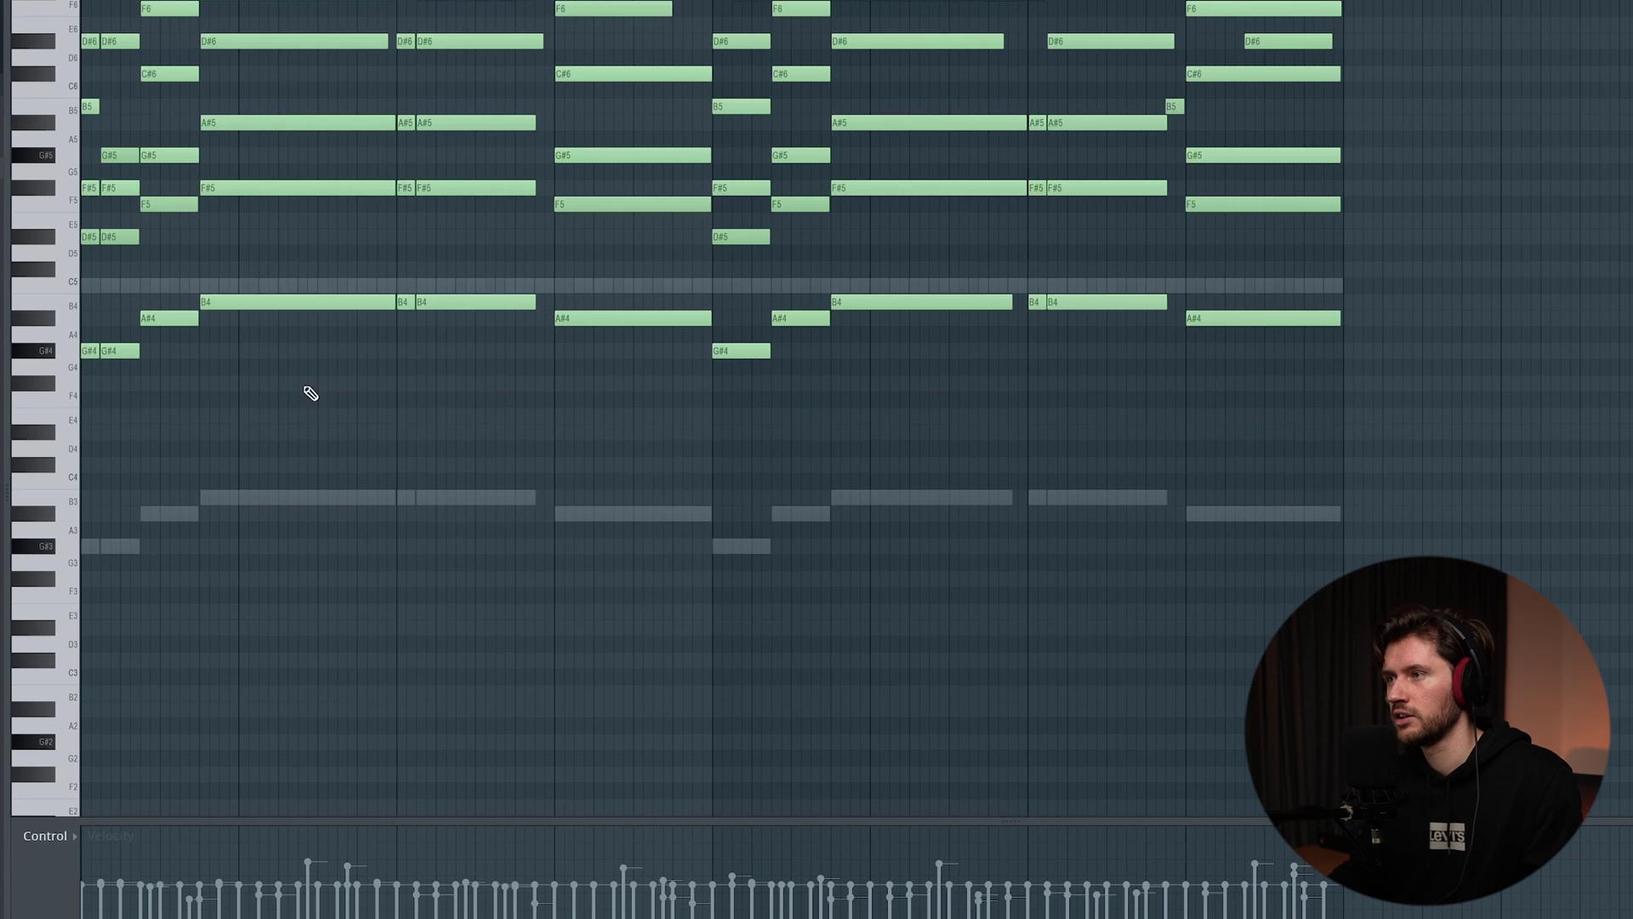
pyautogui.scroll(3, 309, 389)
pyautogui.moveTo(56, 41); pyautogui.dragTo(57, 500)
pyautogui.scroll(1, 55, 358)
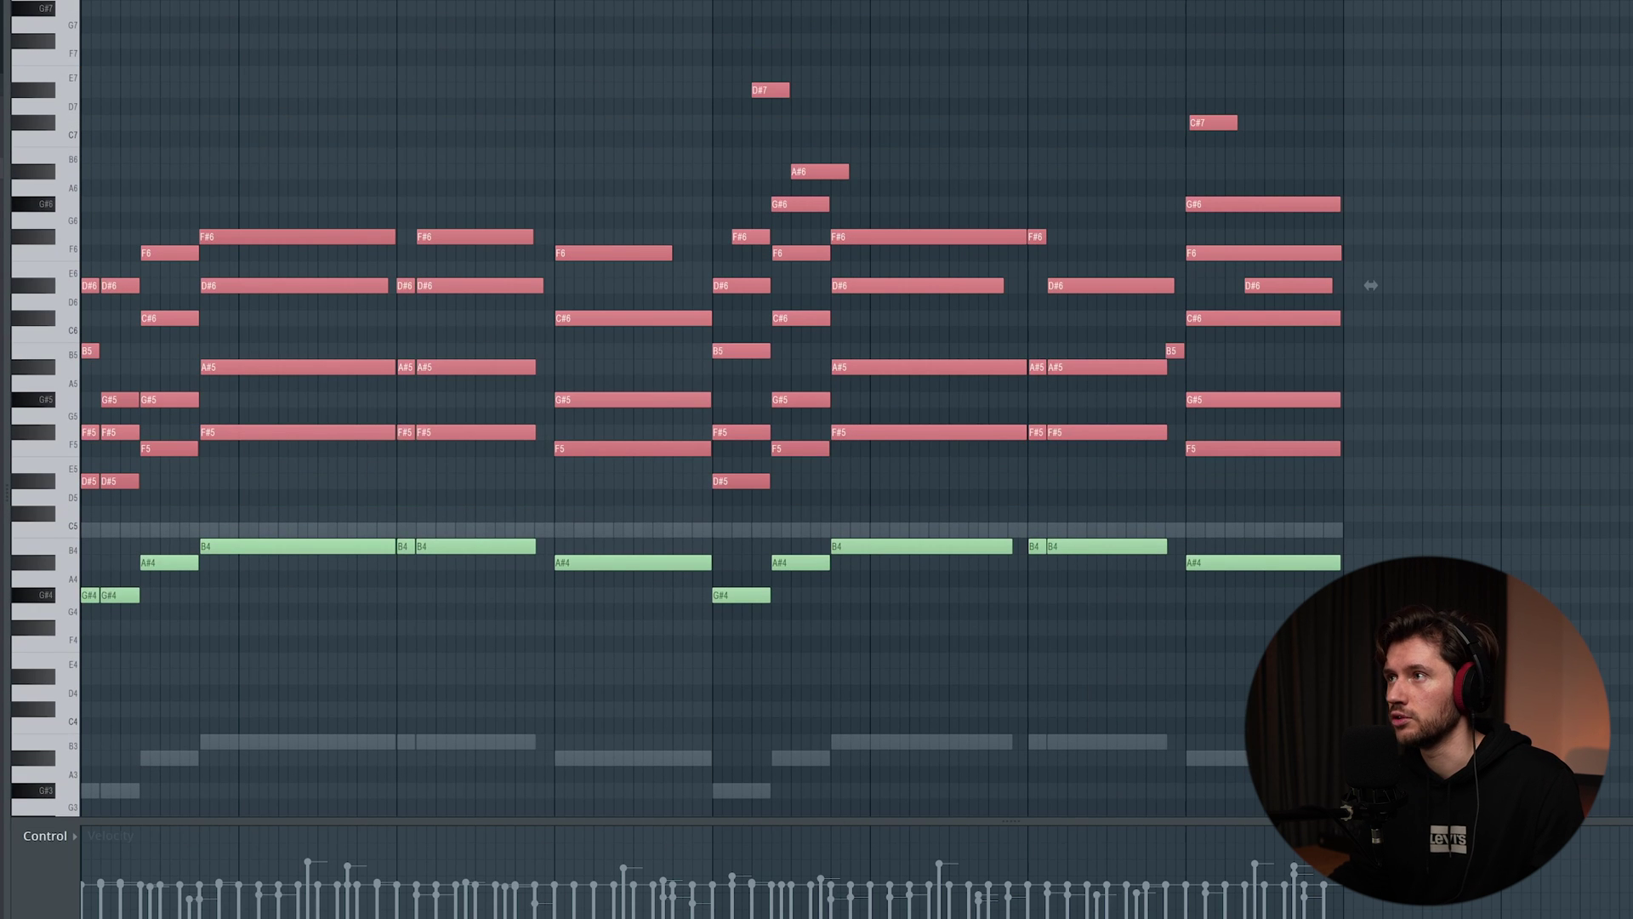
pyautogui.press('F6')
pyautogui.press('F6')
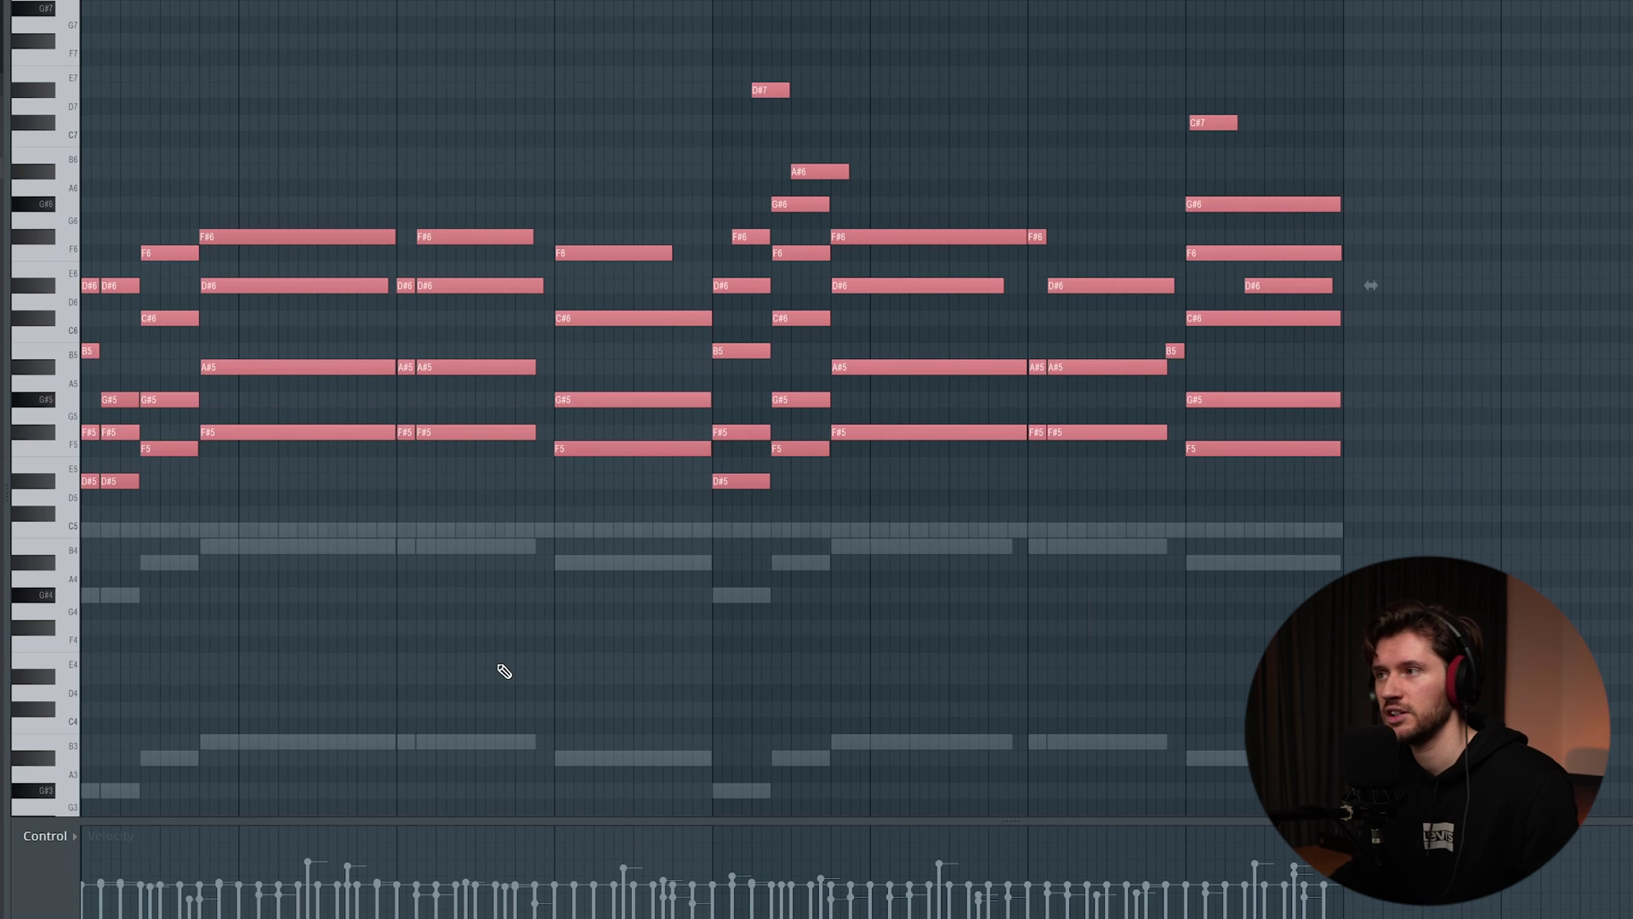
pyautogui.hotkey('ctrl', 'd')
# Play the pattern and adjust the channel volume of the Xpand!2 pad.
pyautogui.press('space')
pyautogui.press('F6')
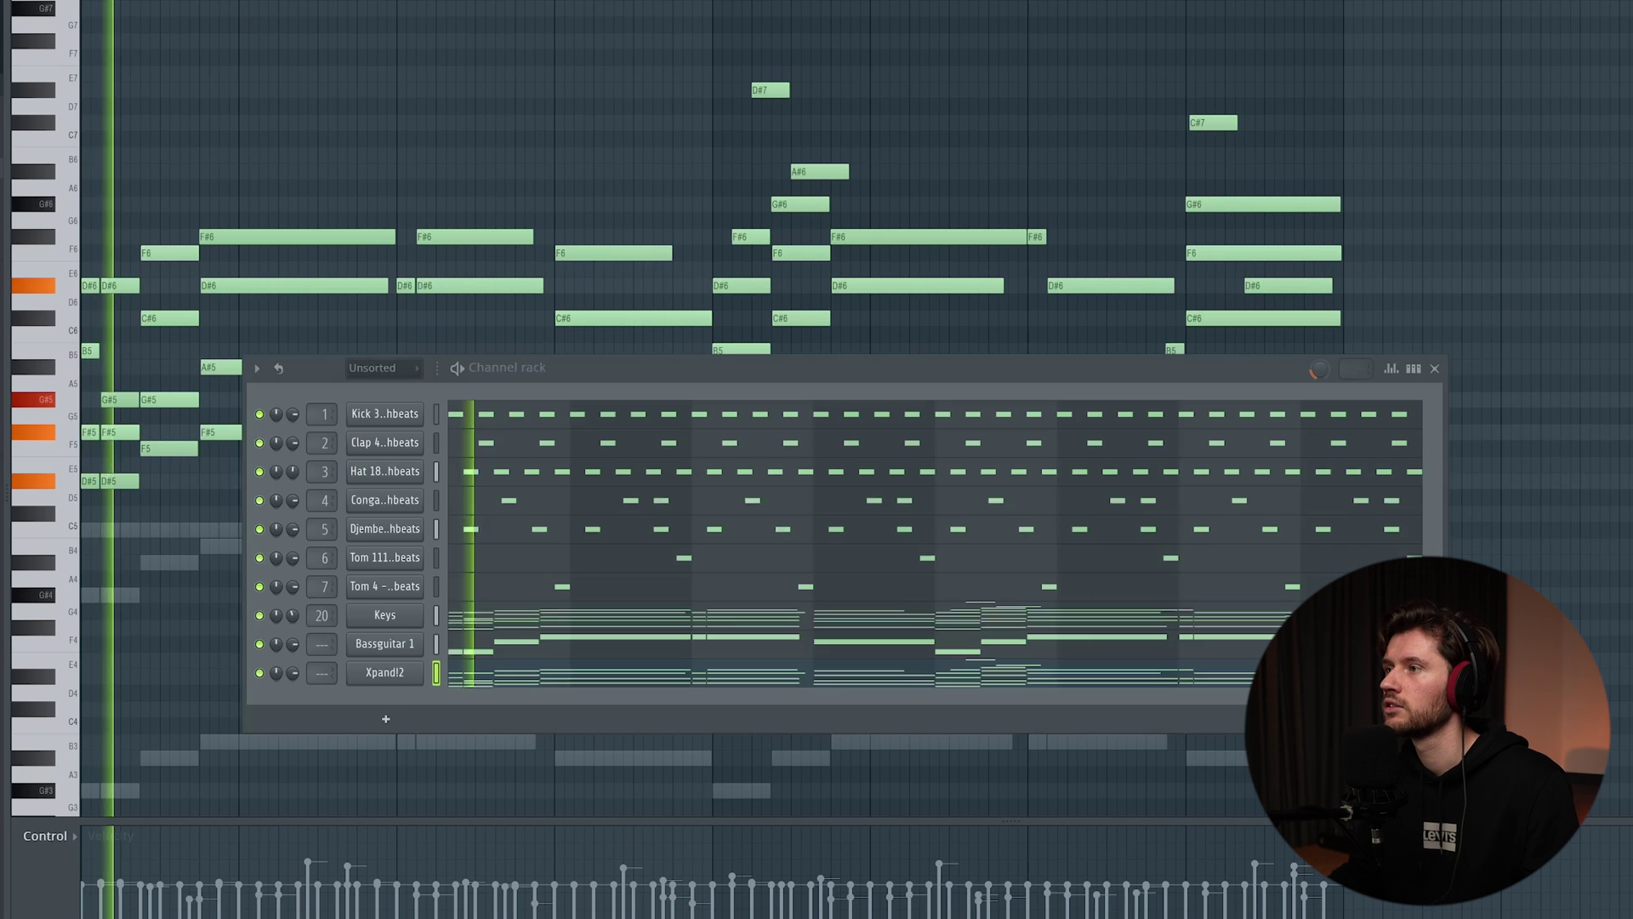
pyautogui.moveTo(293, 674); pyautogui.dragTo(292, 655)
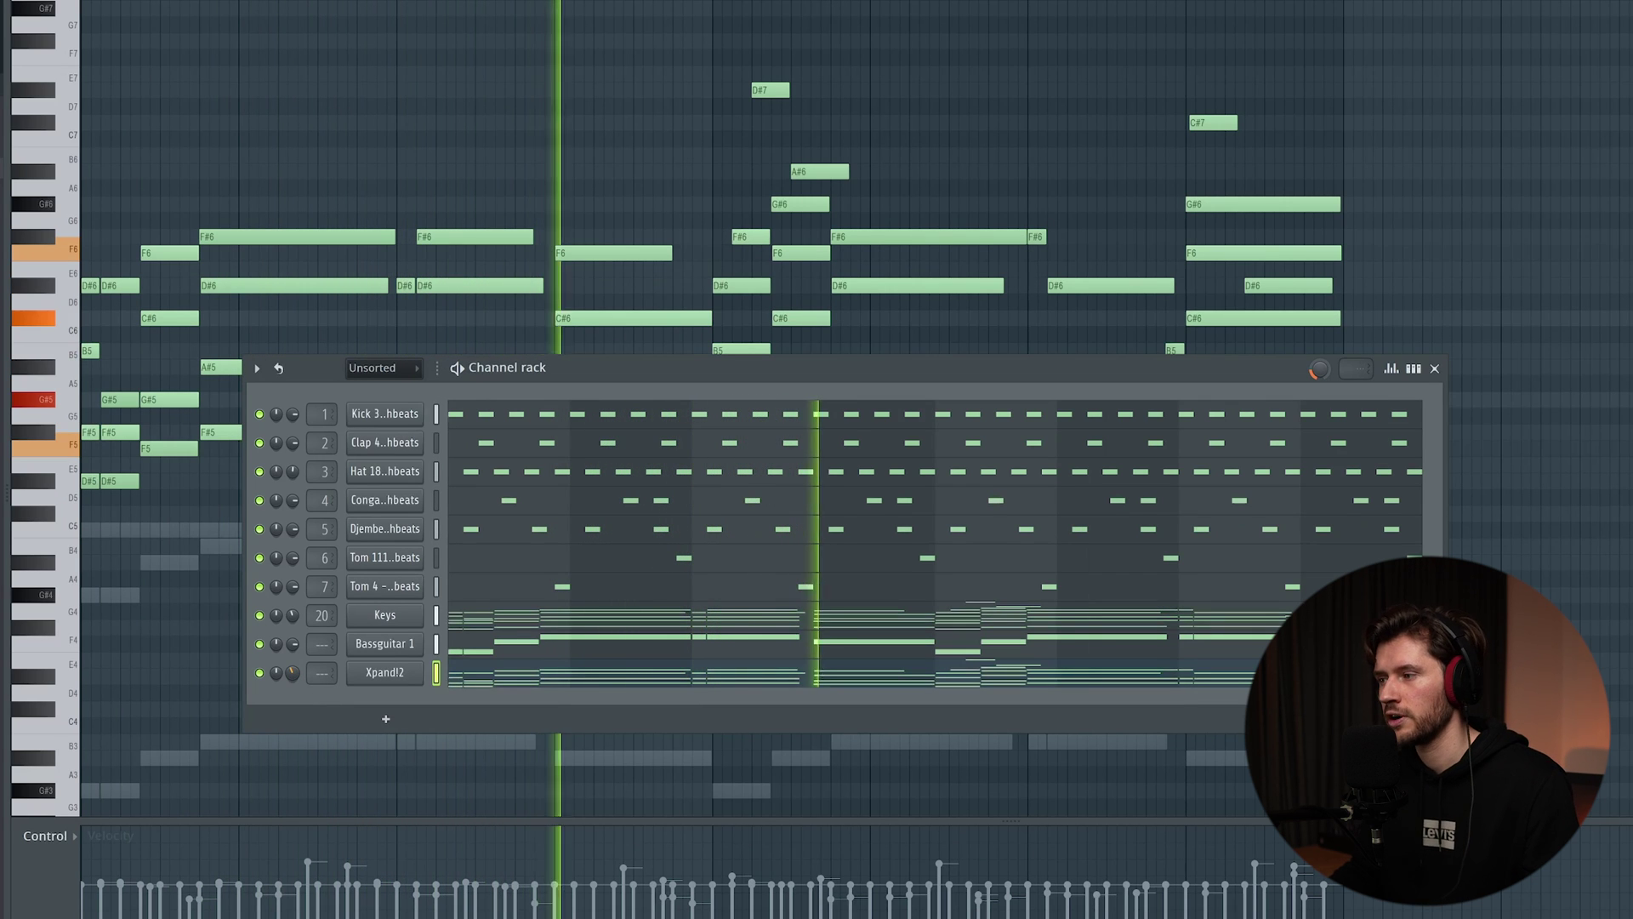
pyautogui.press('F6')
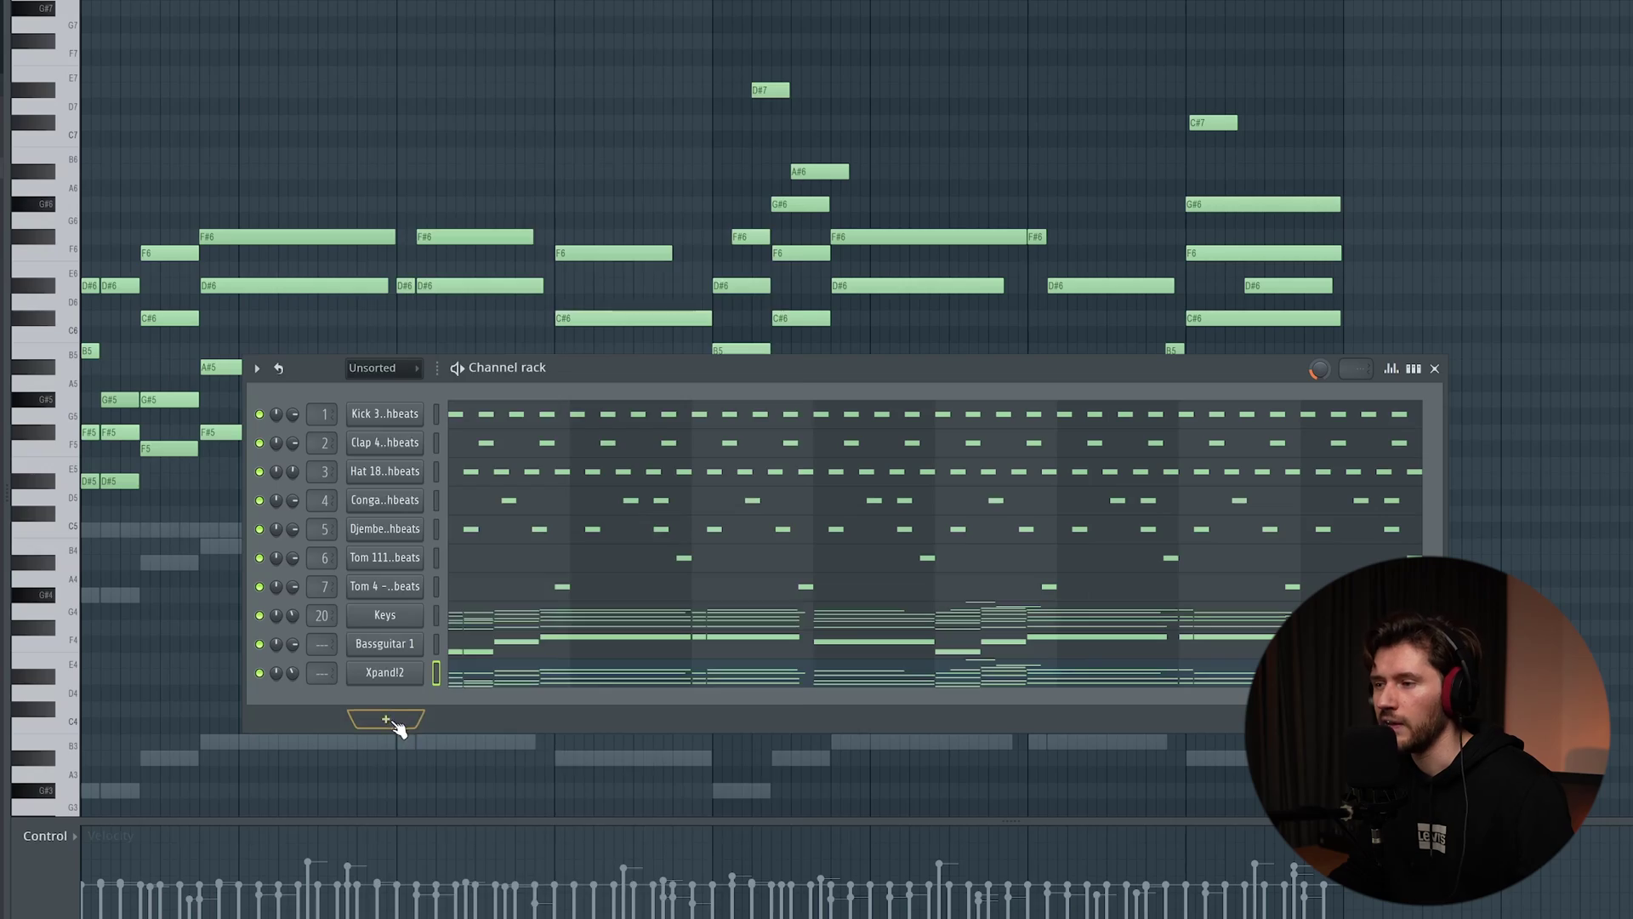
# Add a second Xpand!2 channel, load a short analog synth brass preset, and set its Cutoff to -100 %.
pyautogui.click(387, 720)
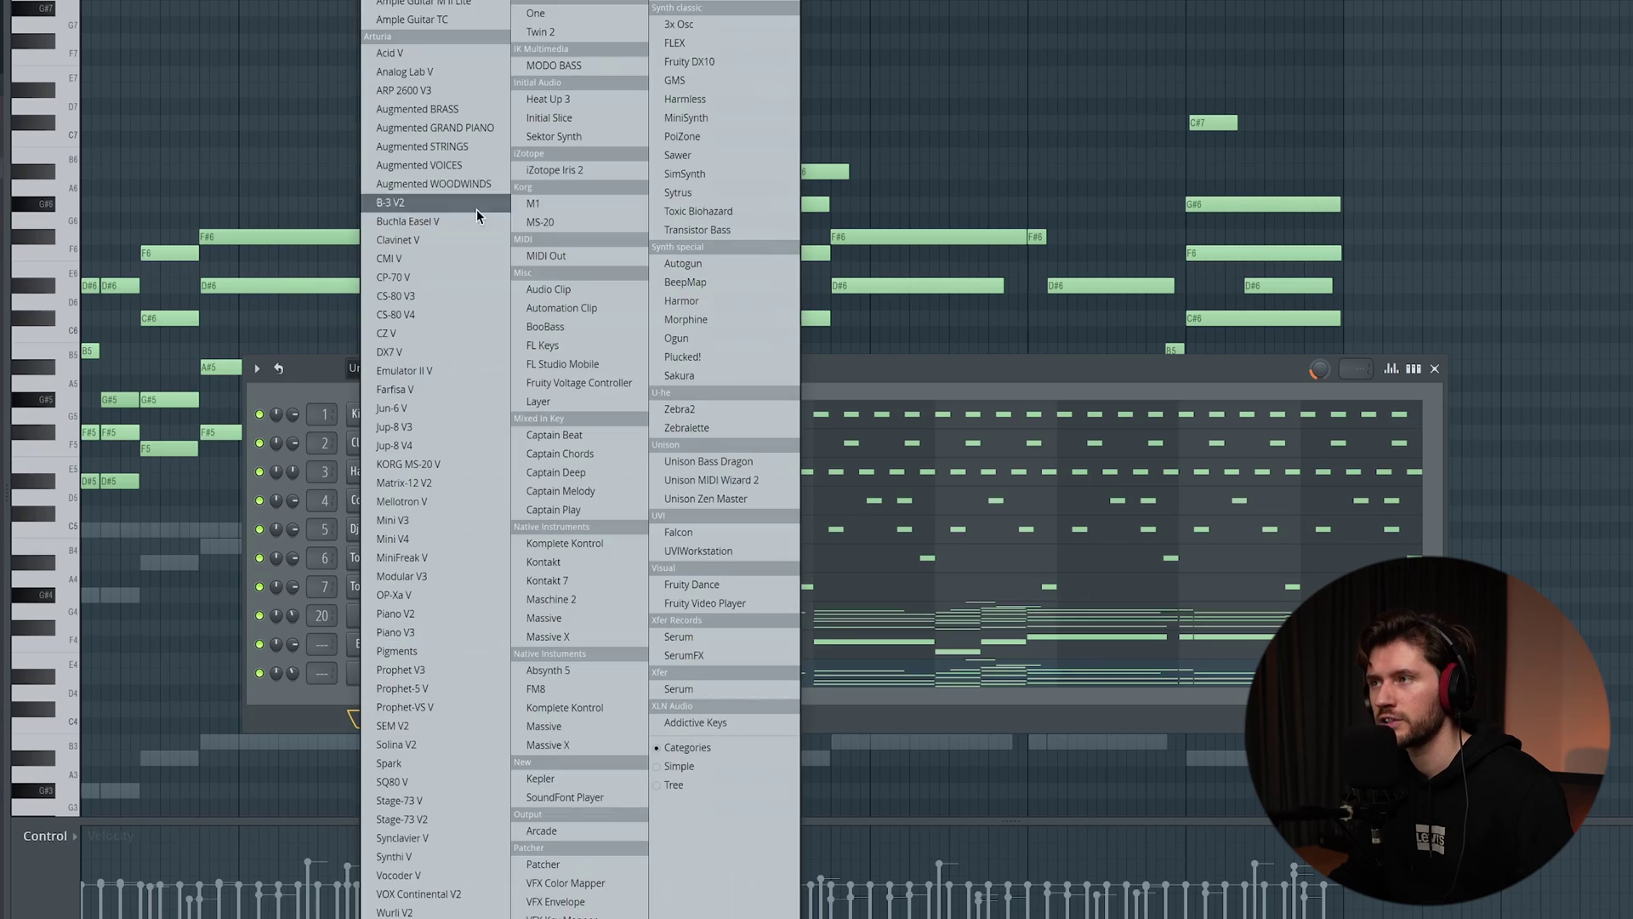
pyautogui.press('Escape')
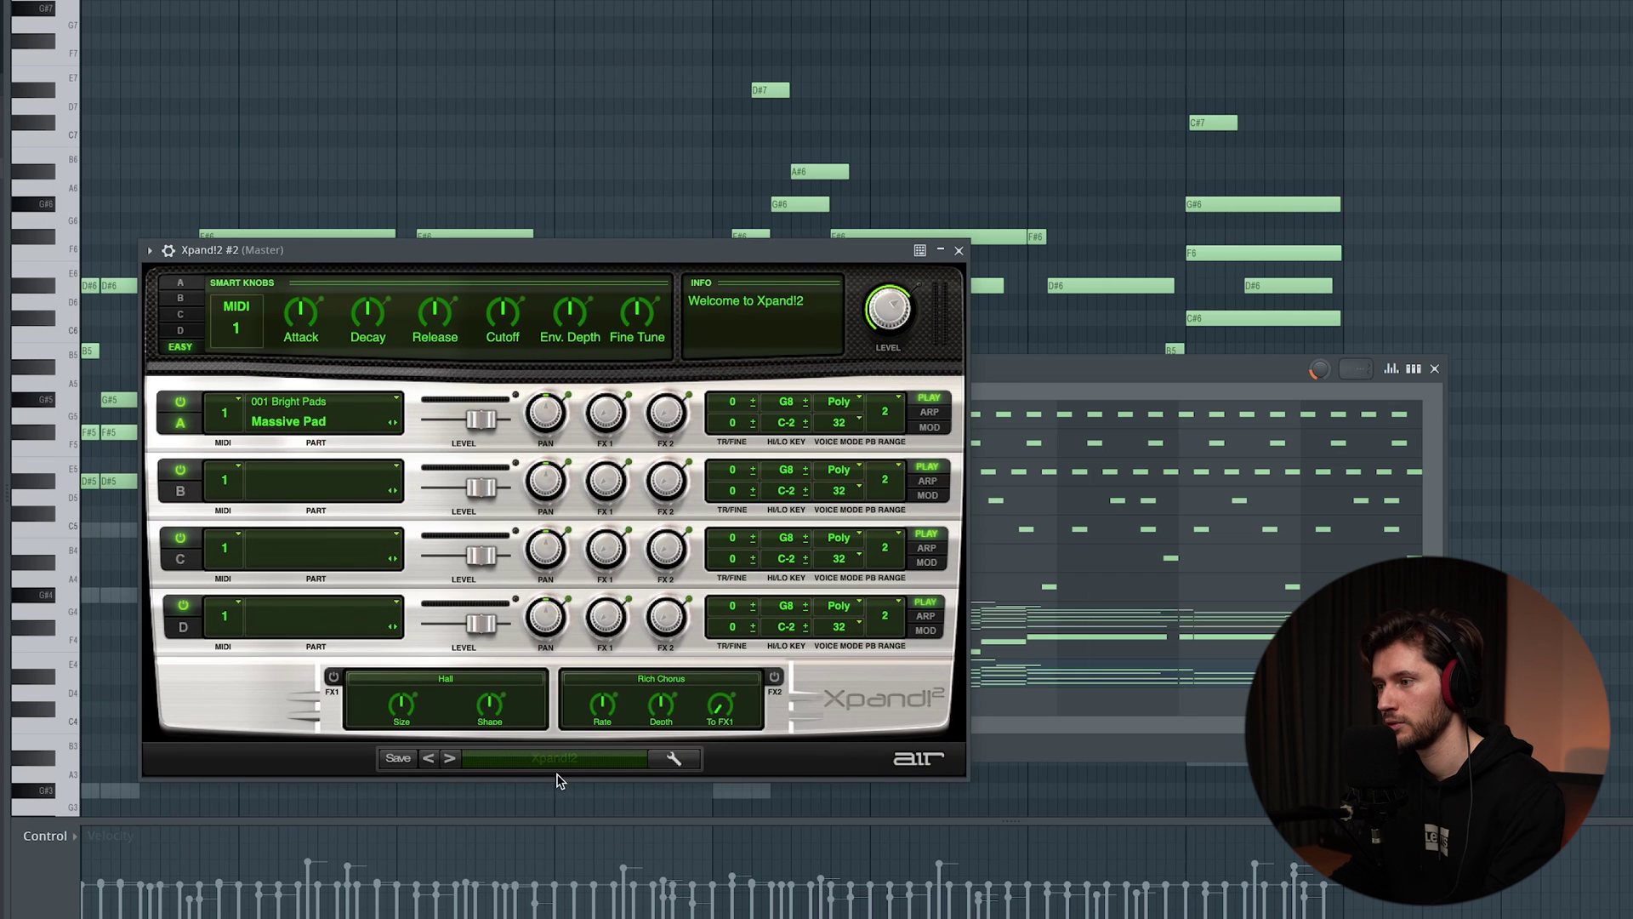
pyautogui.click(558, 759)
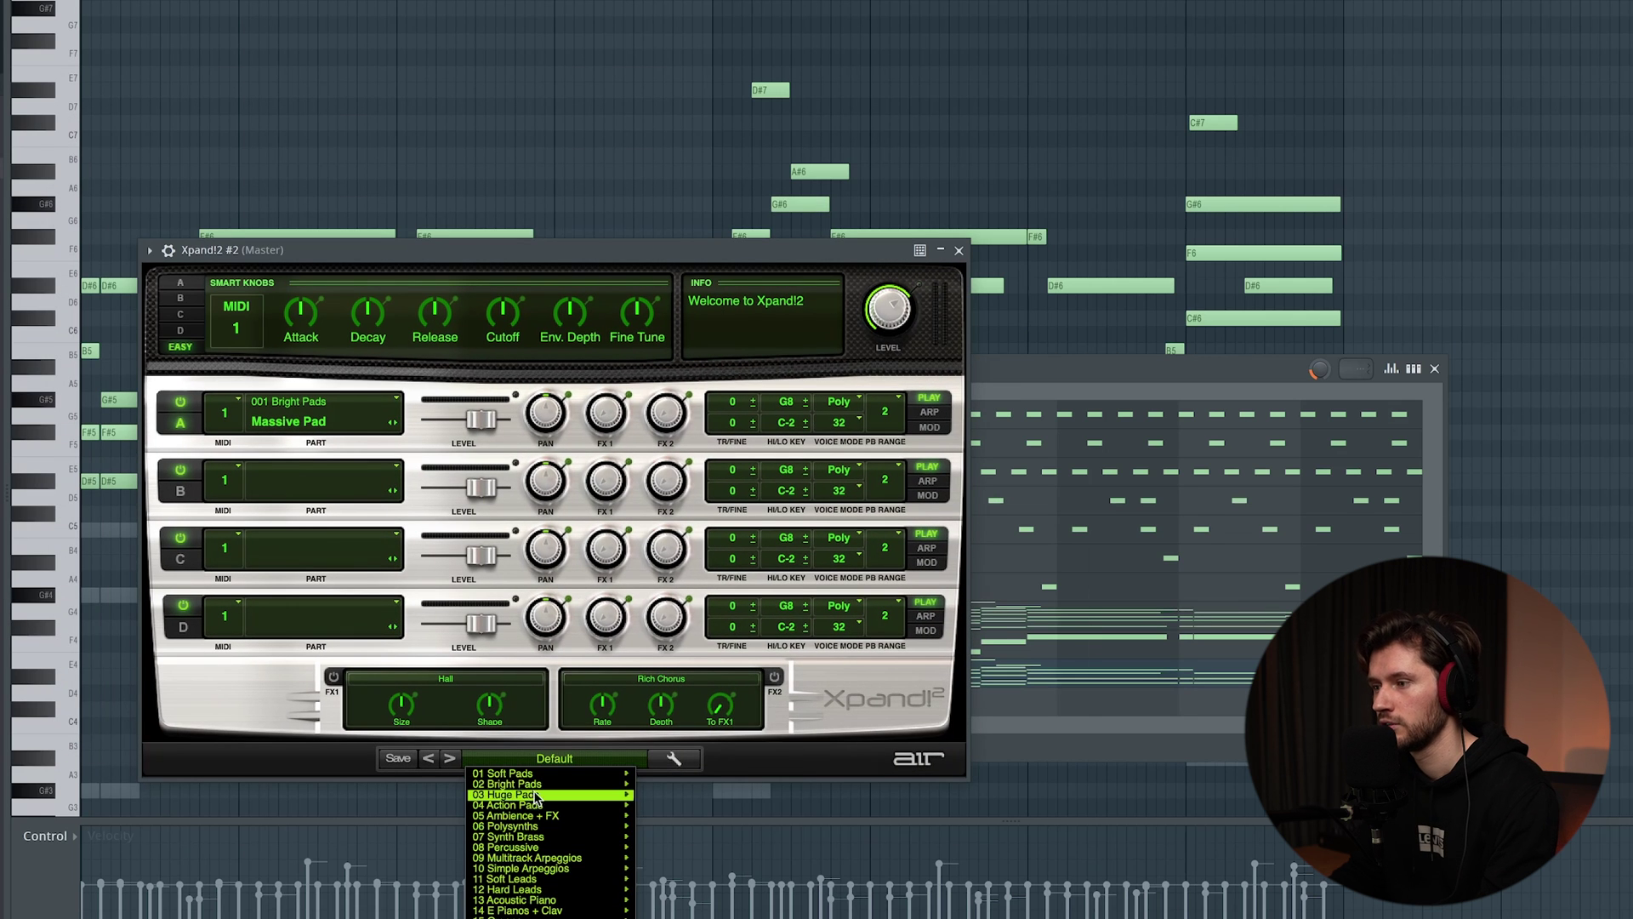
pyautogui.click(702, 756)
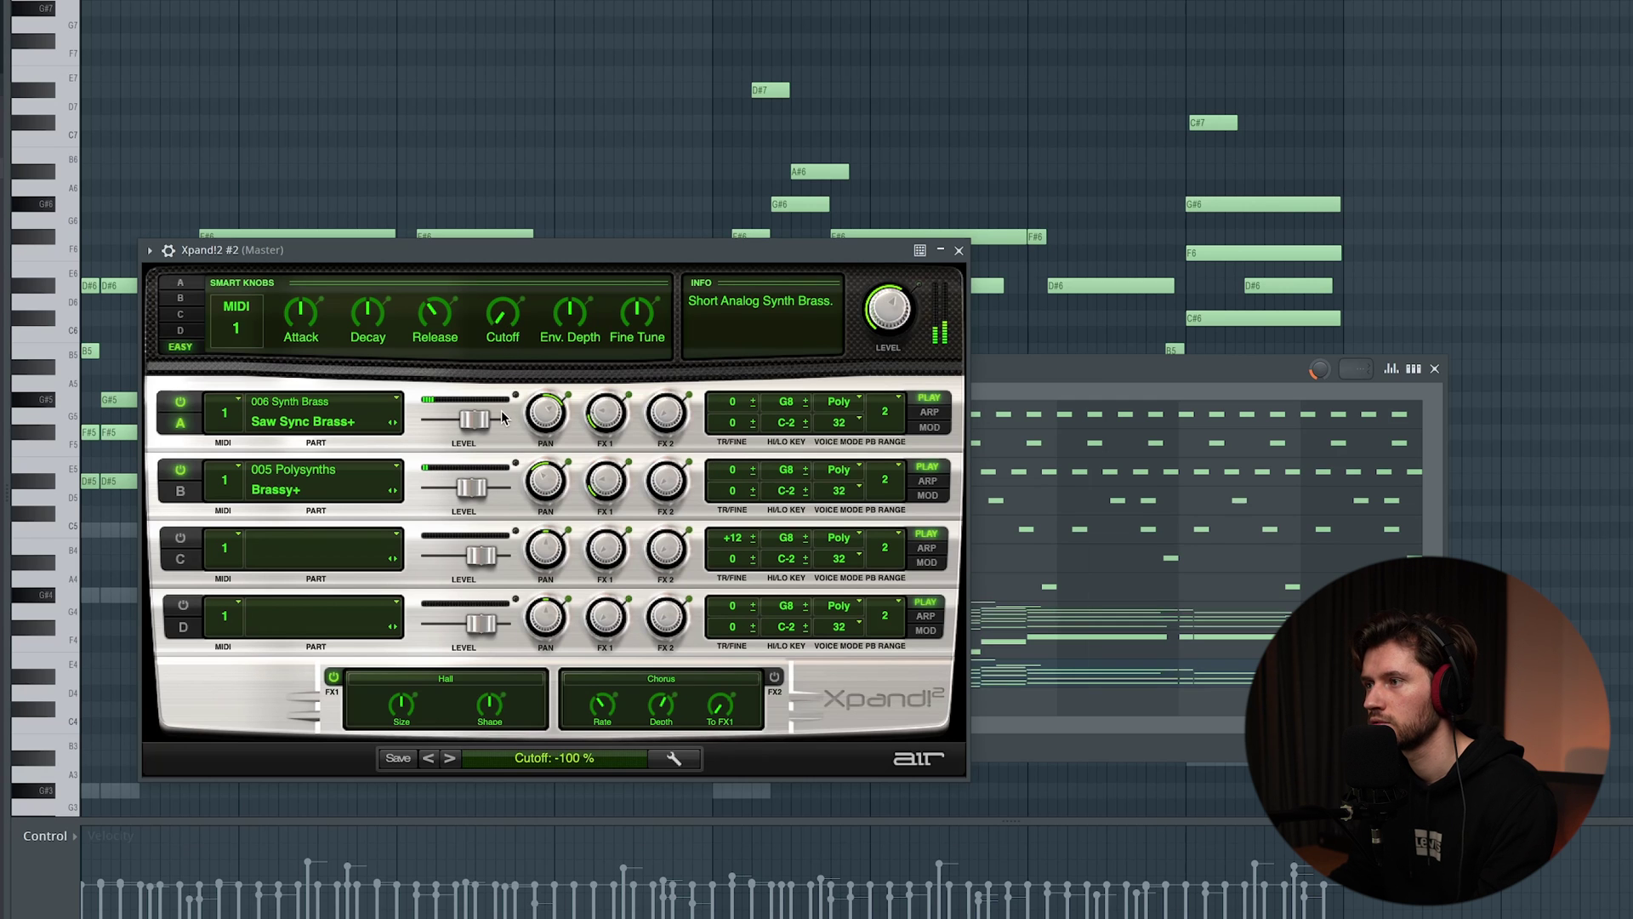
pyautogui.click(960, 251)
# Give the brass channel short, evenly spaced off-beat G#4 notes across all eight bars and play the pattern.
pyautogui.click(590, 667)
pyautogui.press('space')
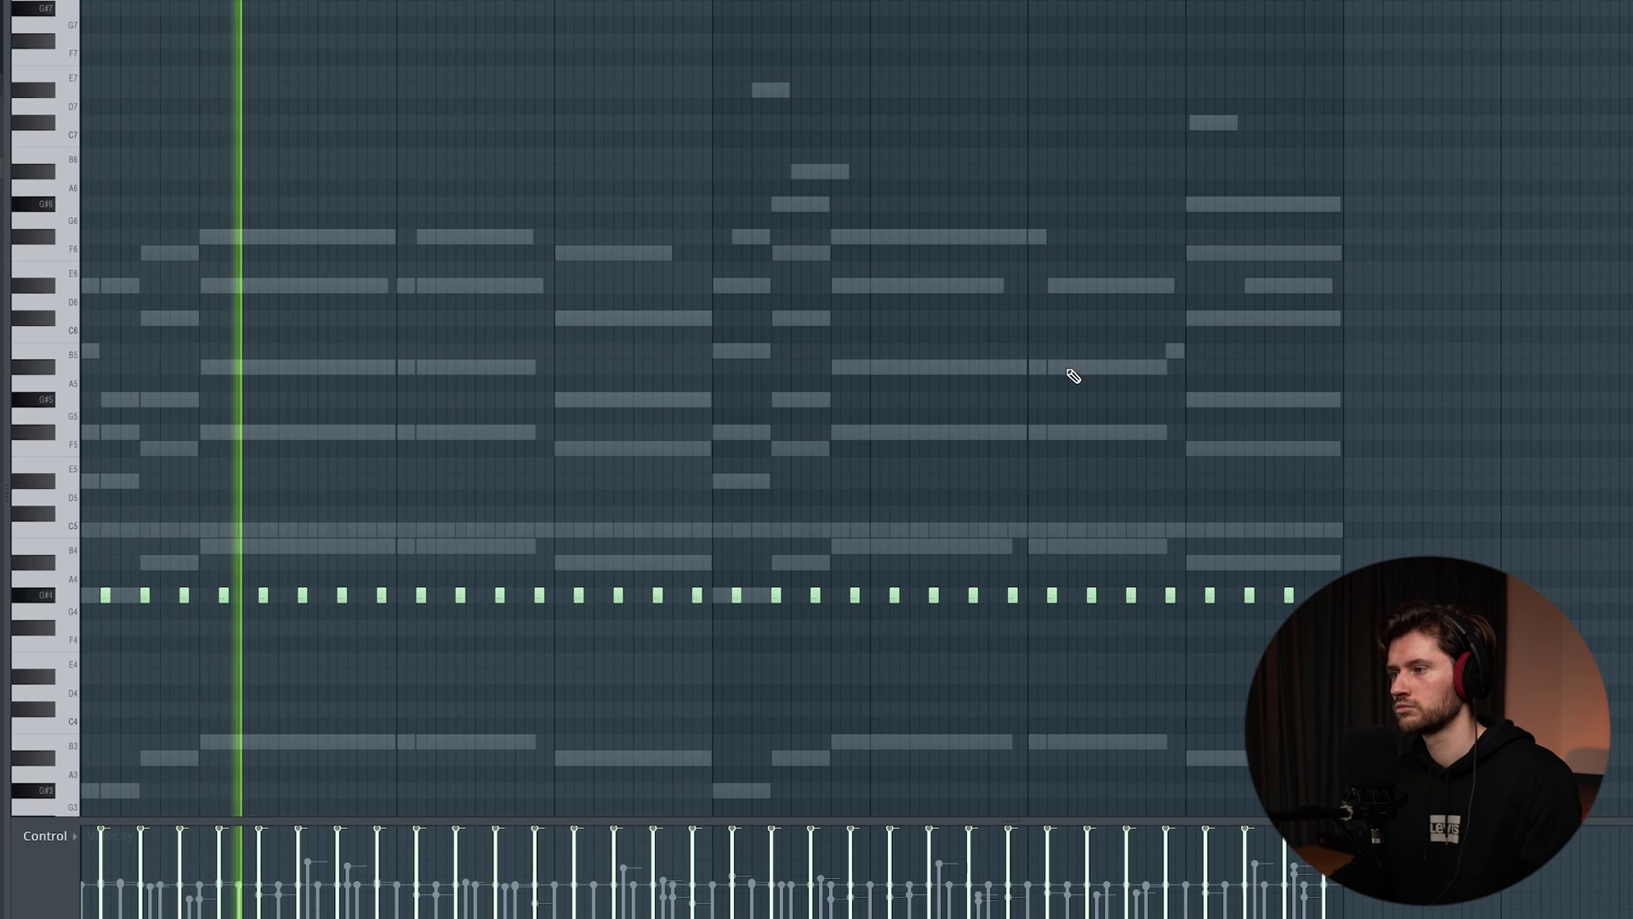
pyautogui.scroll(-3, 1194, 435)
pyautogui.scroll(1, 1203, 438)
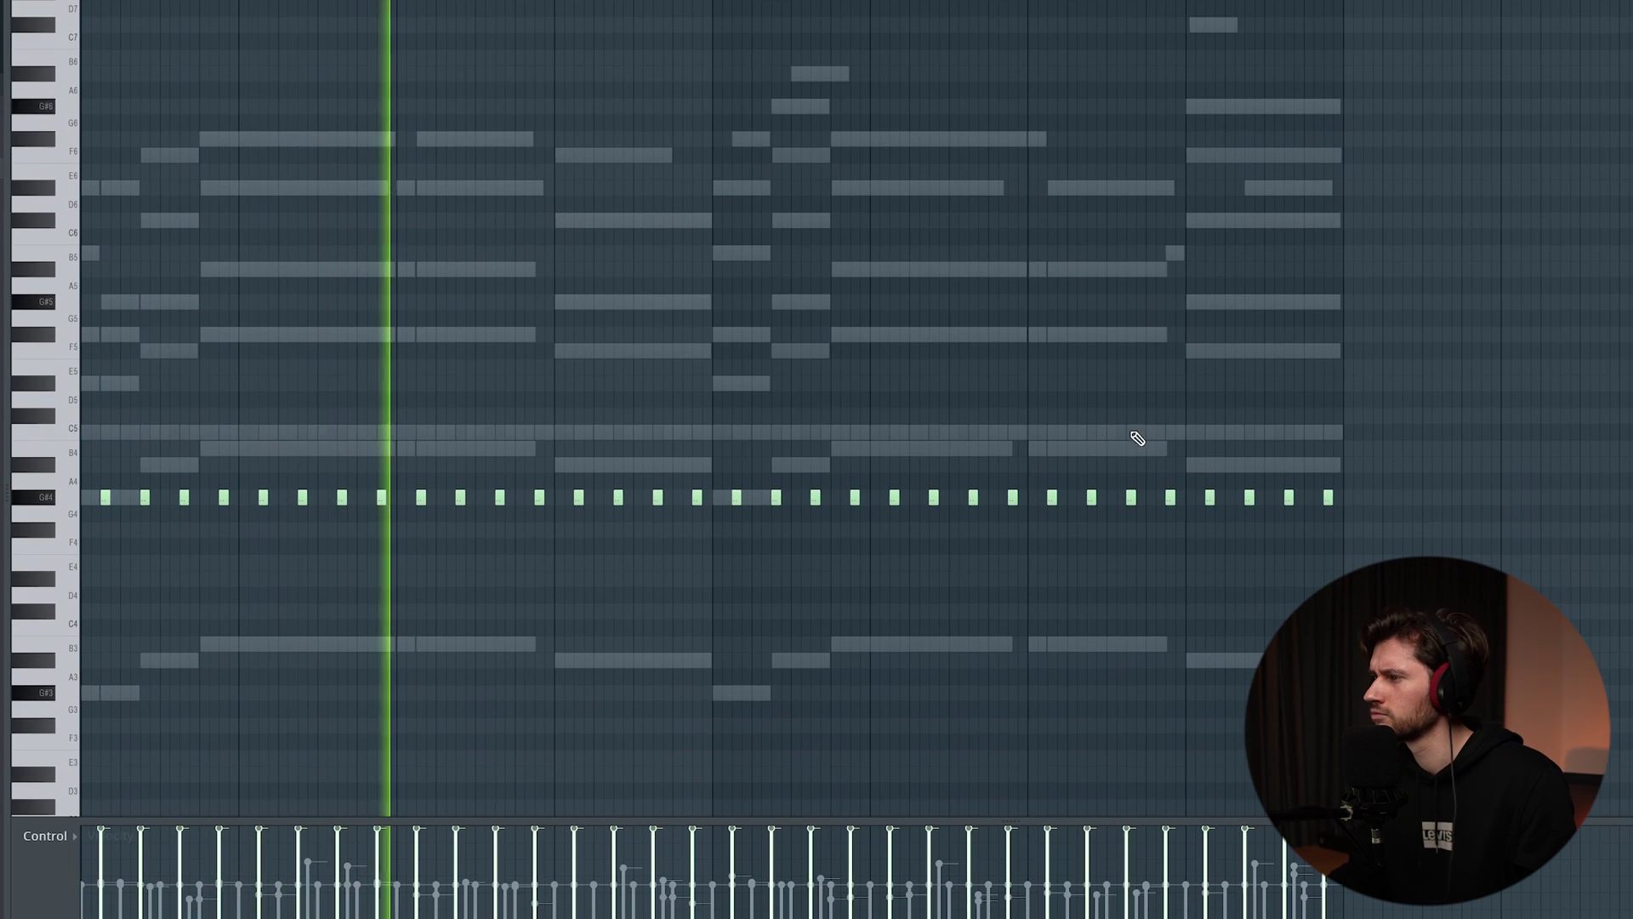
pyautogui.scroll(-2, 1115, 380)
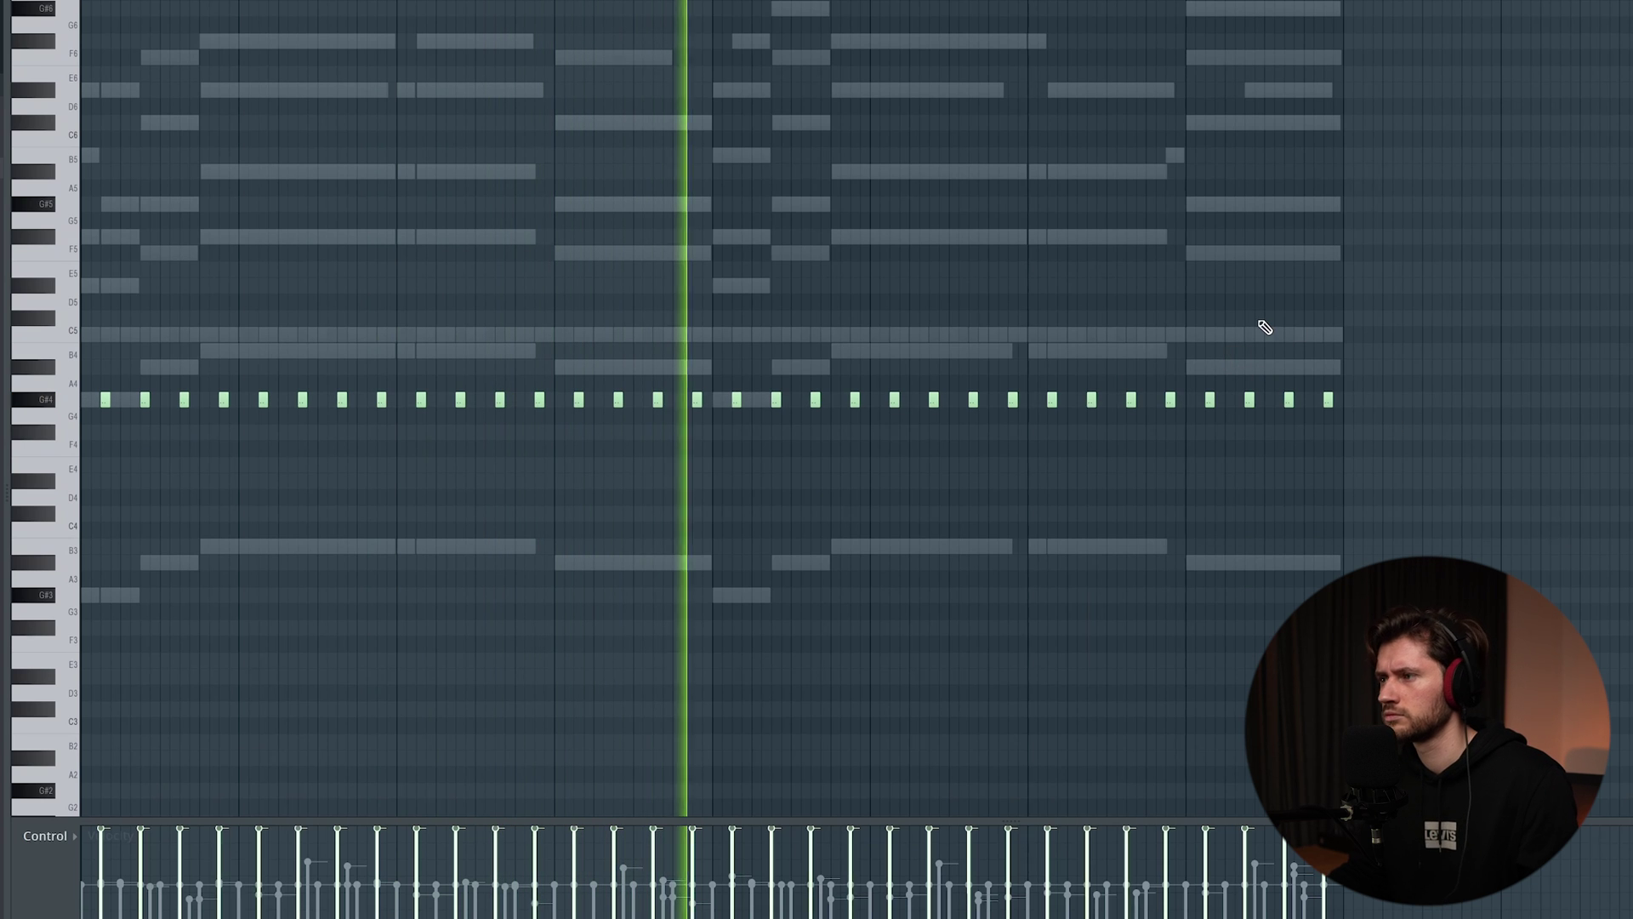
# Route the Brass channel to mixer insert 21.
pyautogui.press('F6')
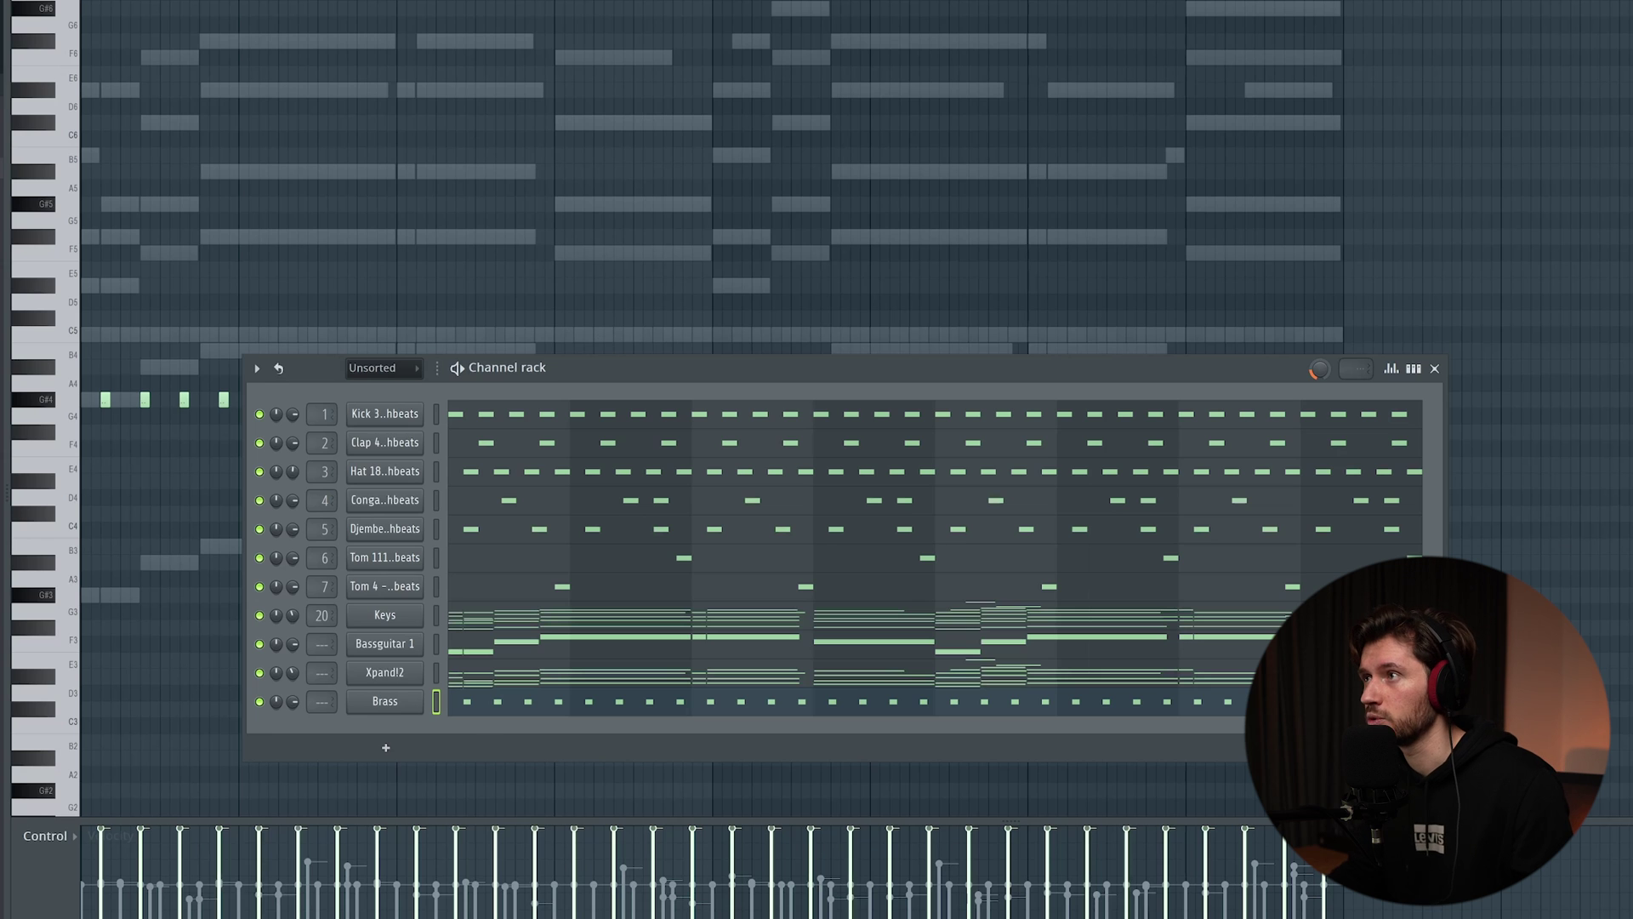
pyautogui.press('F9')
pyautogui.rightClick(645, 209)
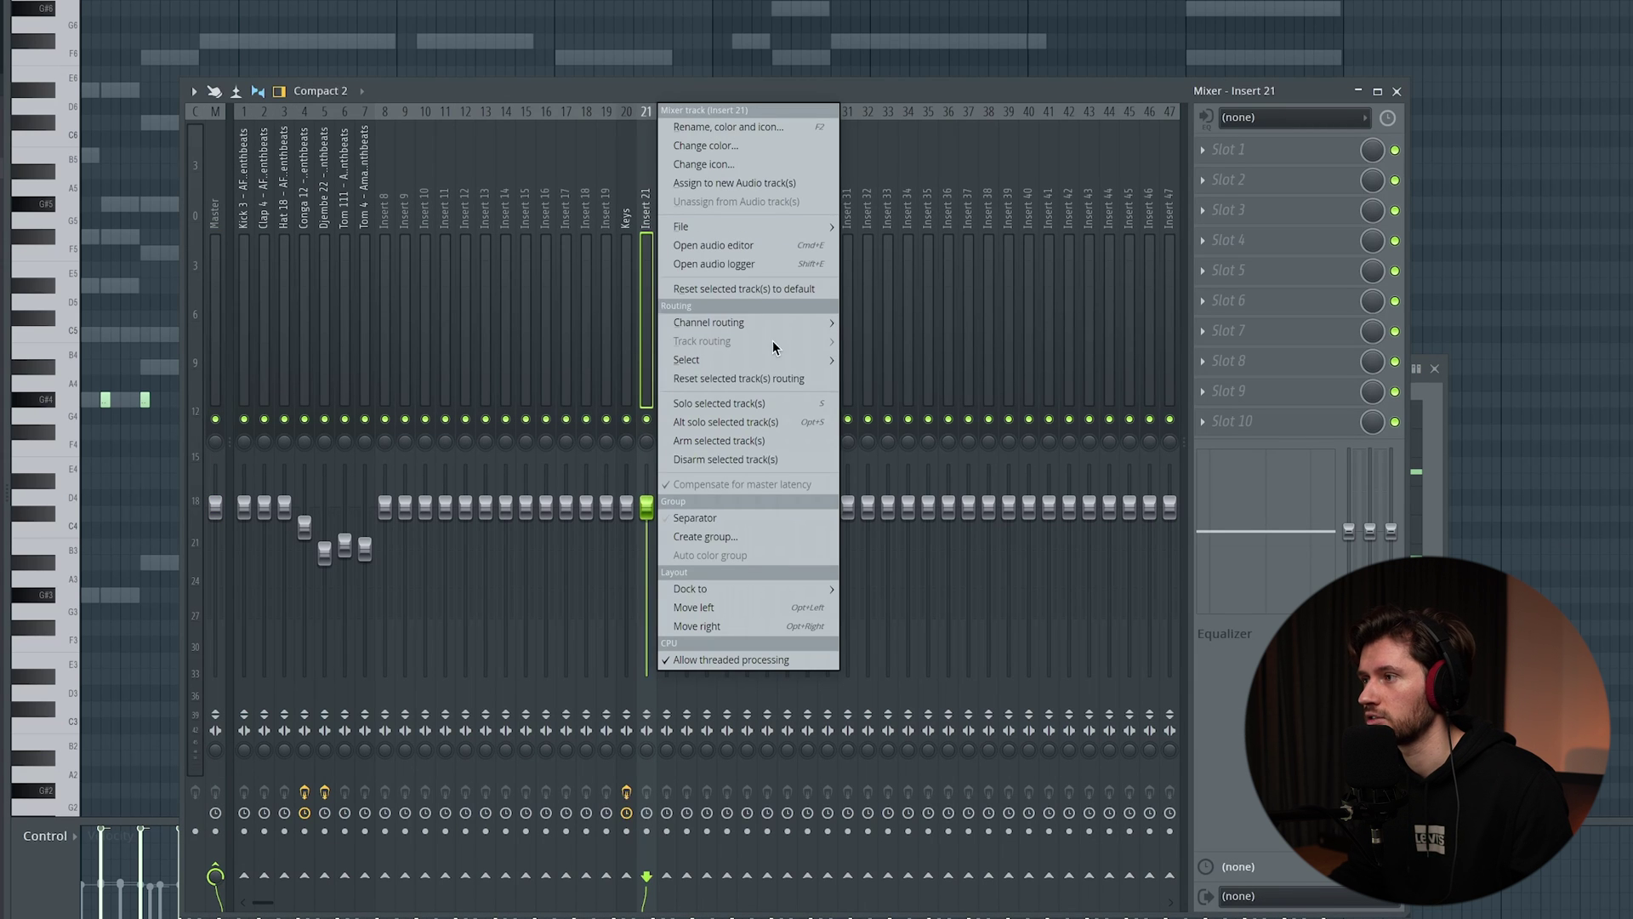
pyautogui.click(857, 323)
# Load Pro-Q 3 on the Brass mixer track and add an 18 dB/oct high cut at about 1500 Hz.
pyautogui.click(1201, 157)
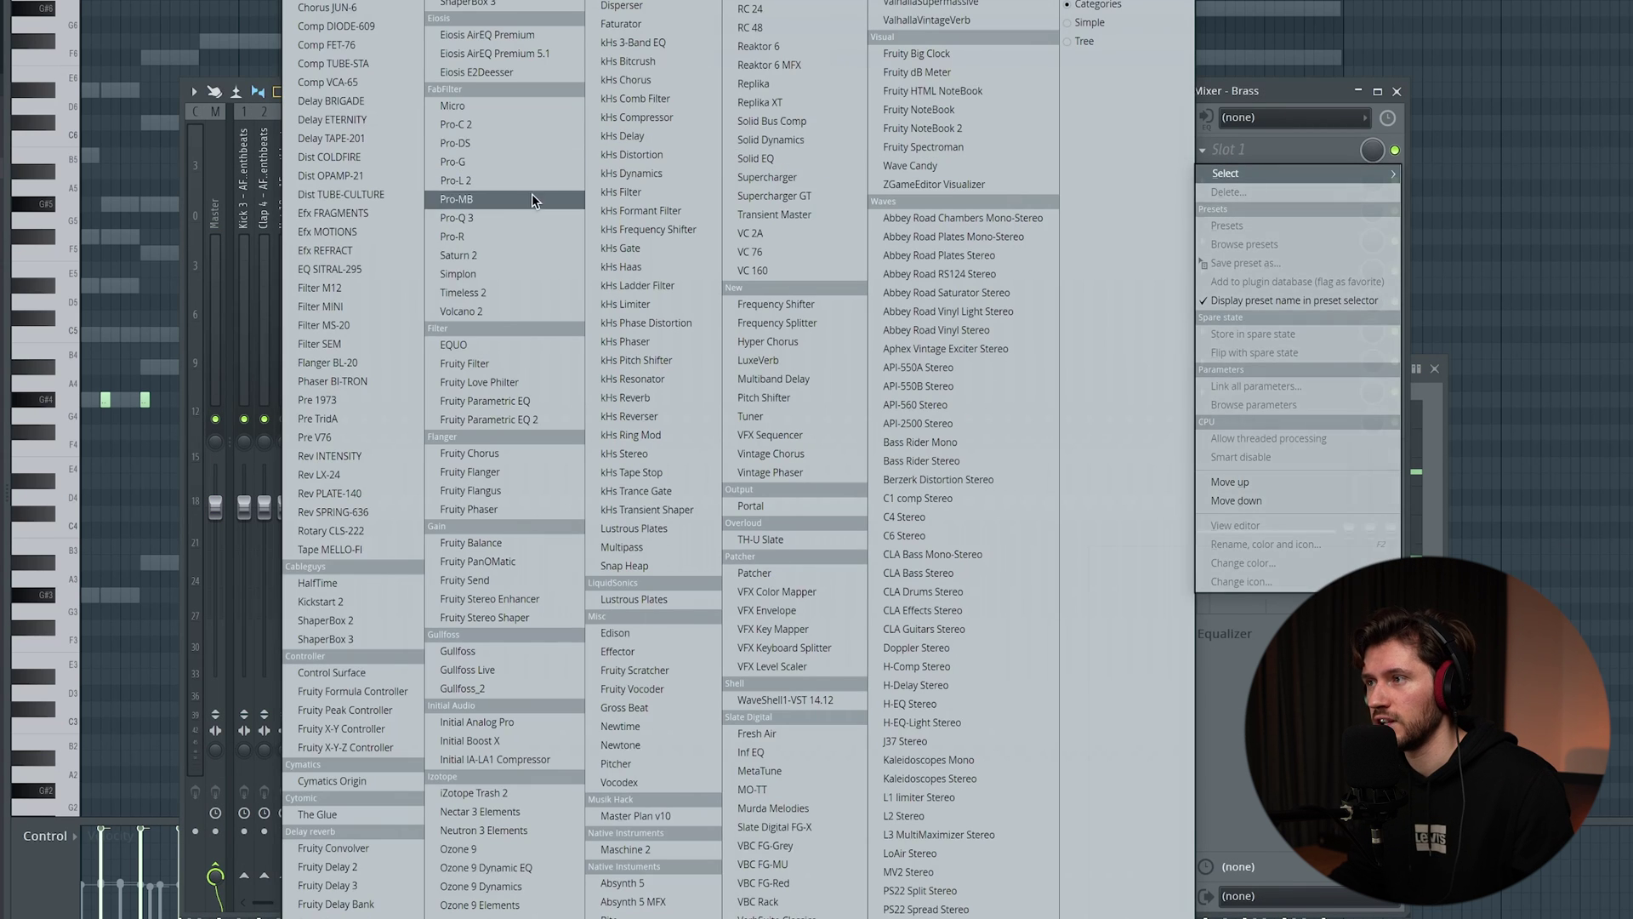
pyautogui.click(493, 218)
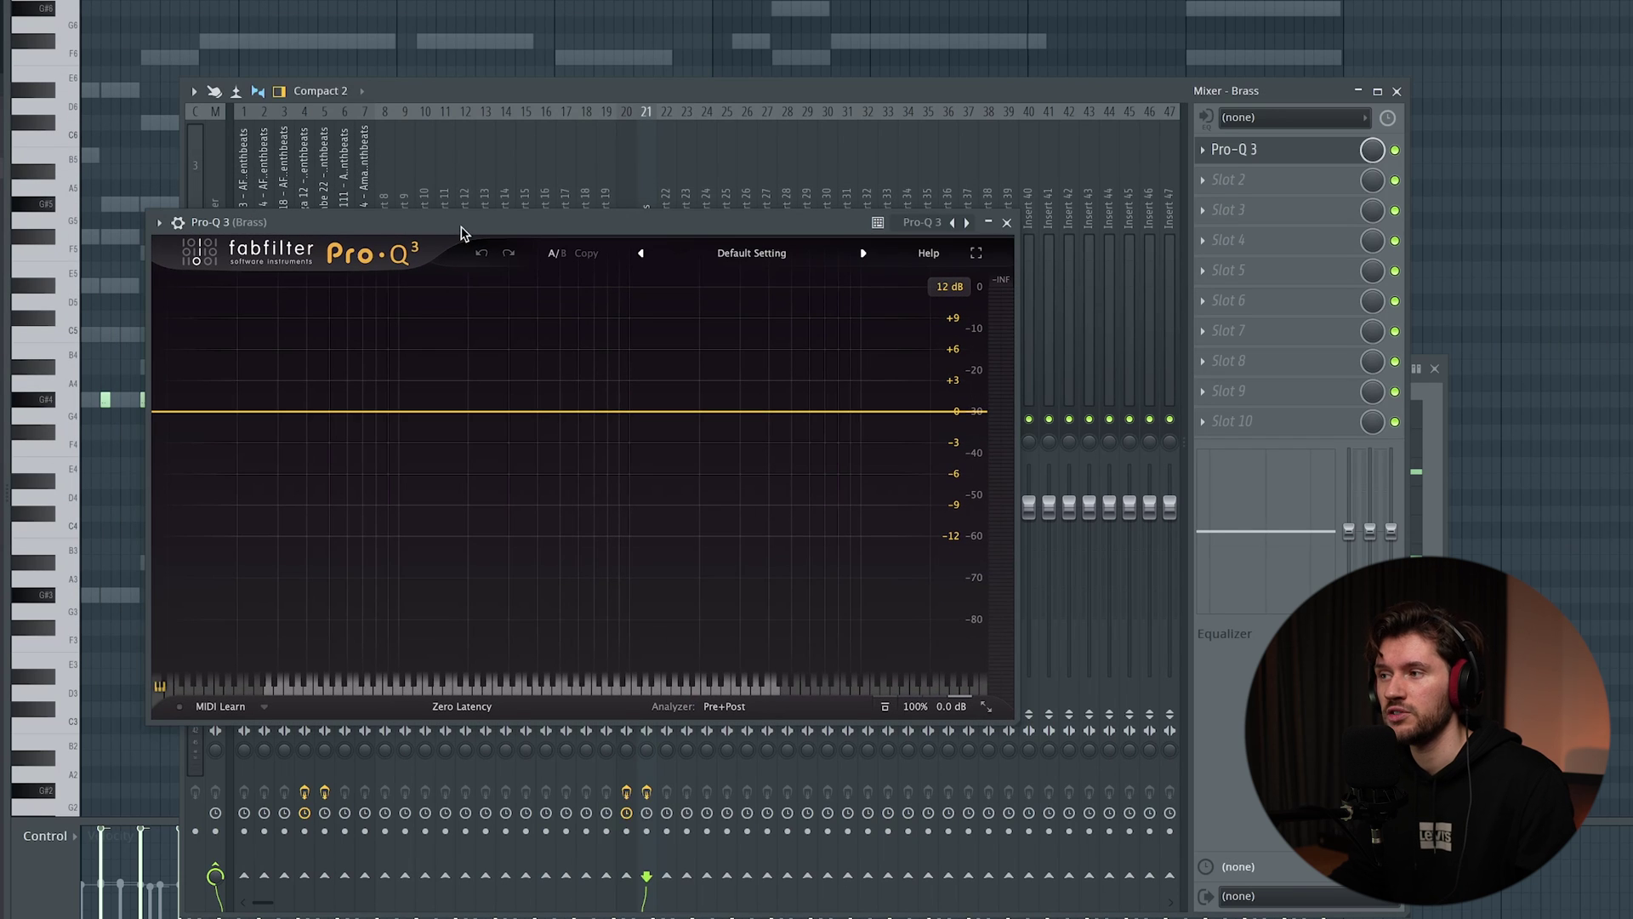
pyautogui.moveTo(535, 412); pyautogui.dragTo(537, 394)
pyautogui.rightClick(538, 394)
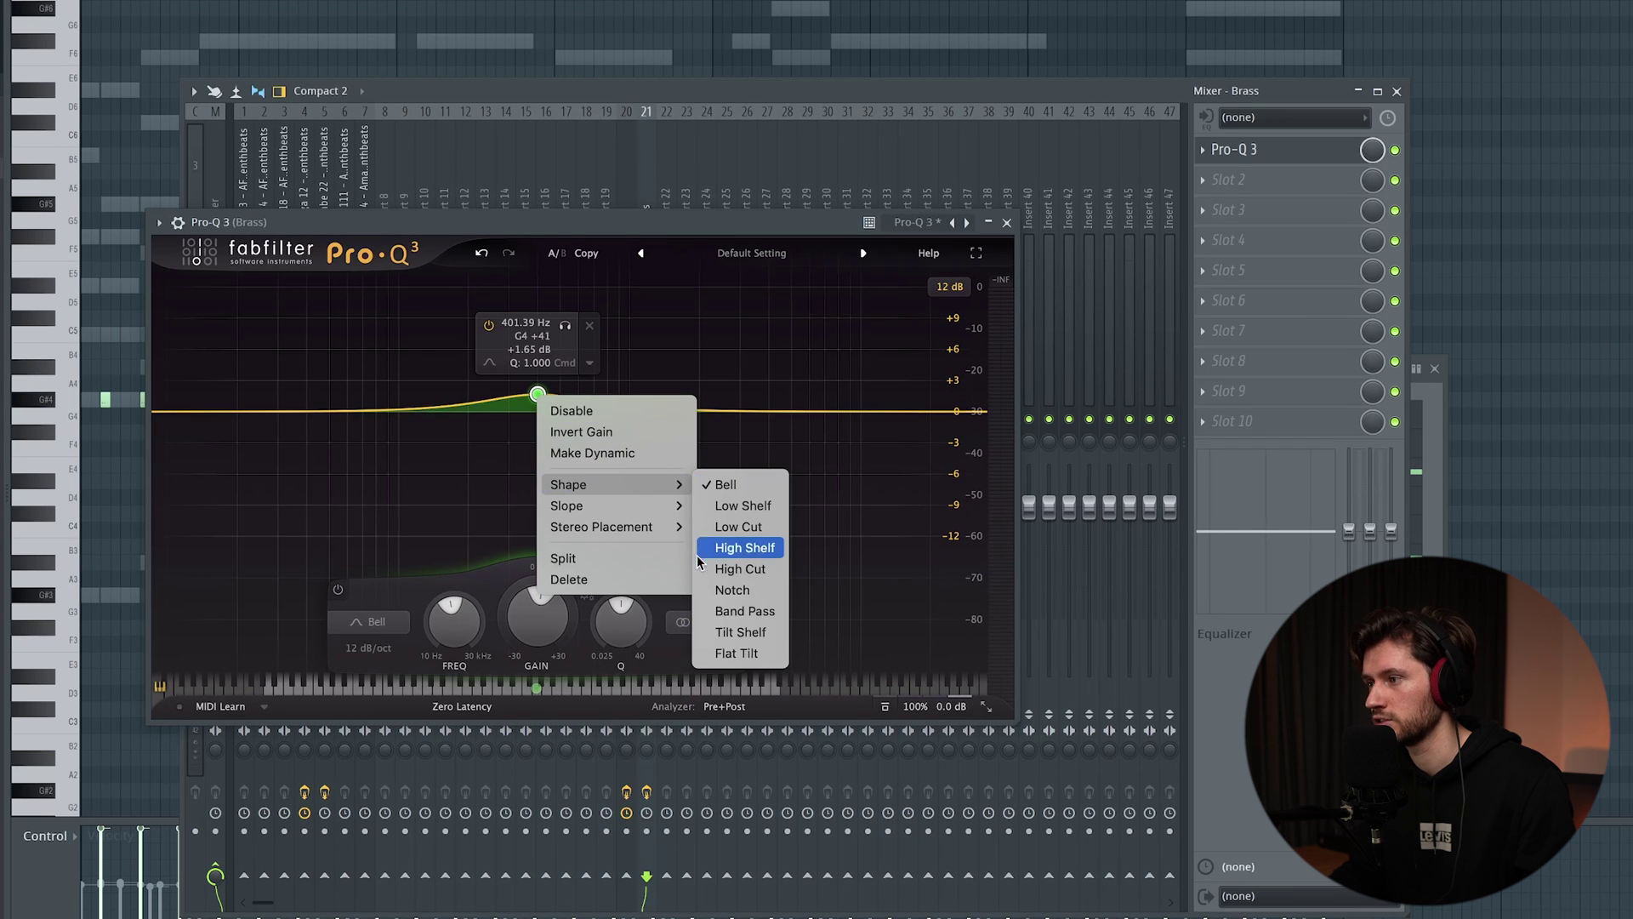
pyautogui.click(739, 569)
pyautogui.moveTo(537, 413); pyautogui.dragTo(670, 419)
pyautogui.press('space')
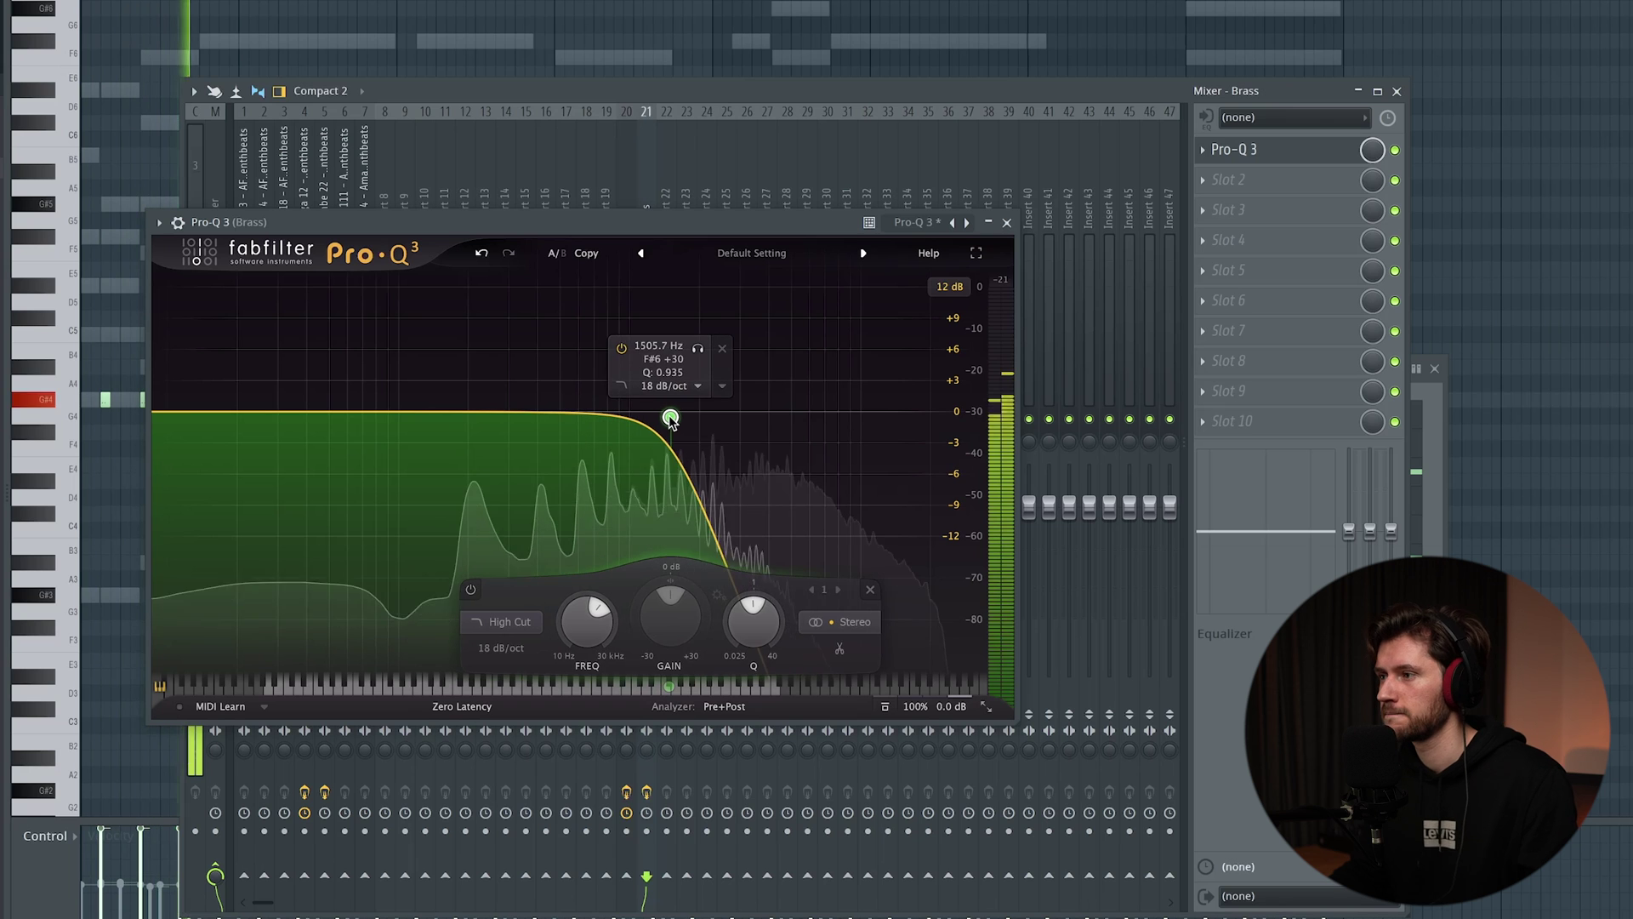
# Add a low-cut band to the Brass equalizer and close Pro-Q 3.
pyautogui.moveTo(389, 411); pyautogui.dragTo(443, 415)
pyautogui.rightClick(388, 387)
pyautogui.click(582, 525)
pyautogui.click(1007, 222)
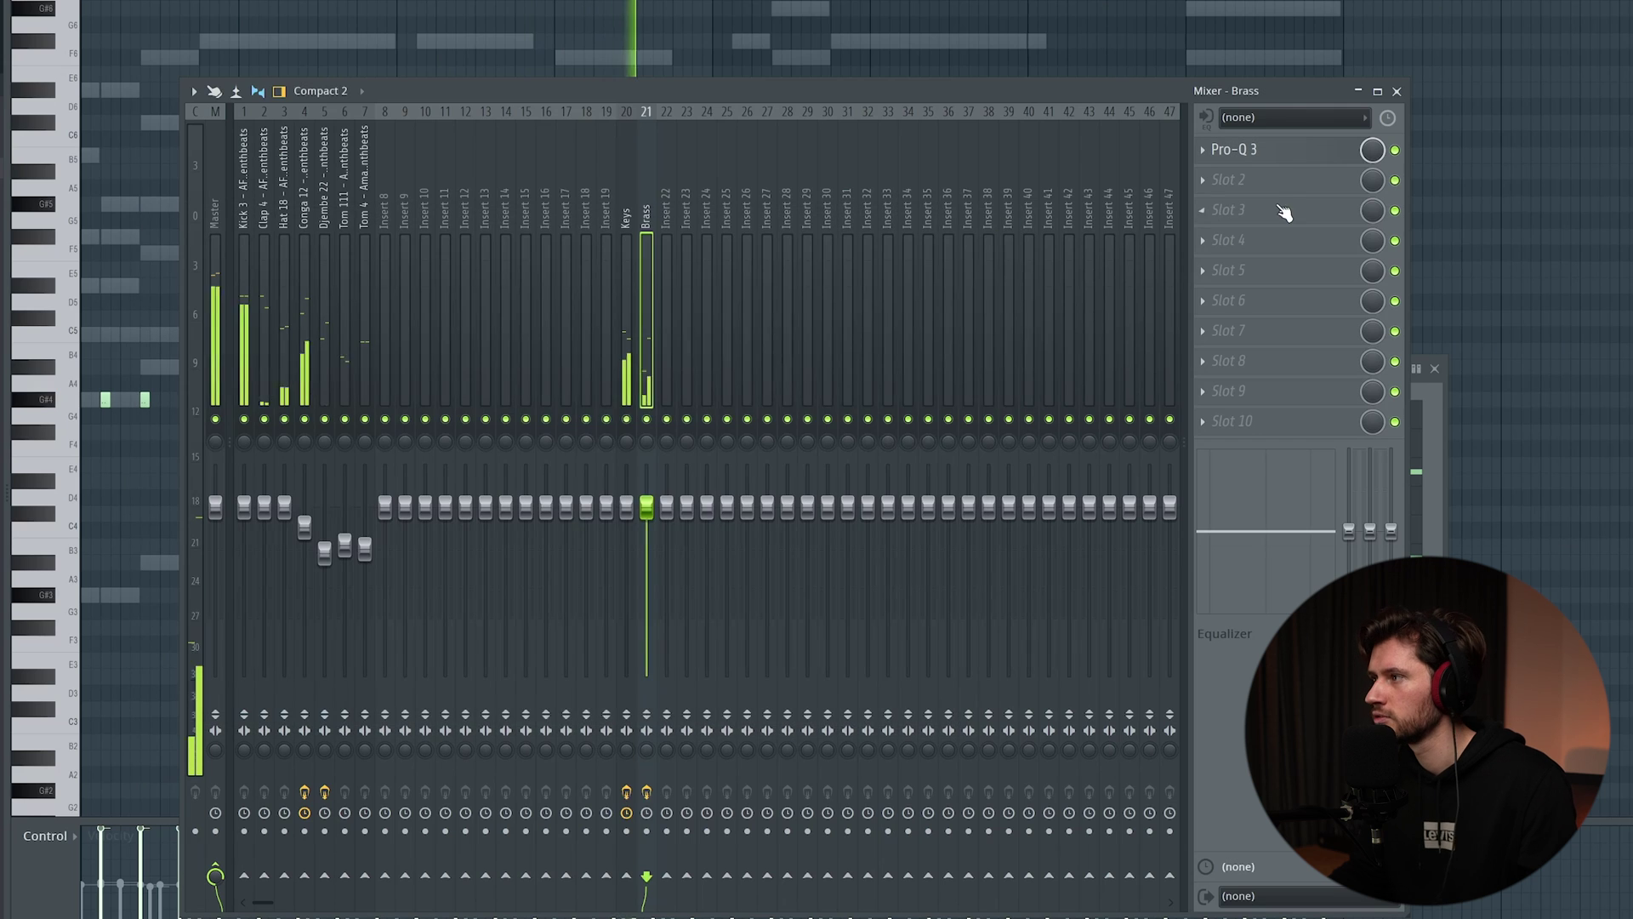
# Load Fruity Reeverb 2 after the equalizer on the Brass mixer track and close its window.
pyautogui.click(1206, 187)
pyautogui.click(369, 907)
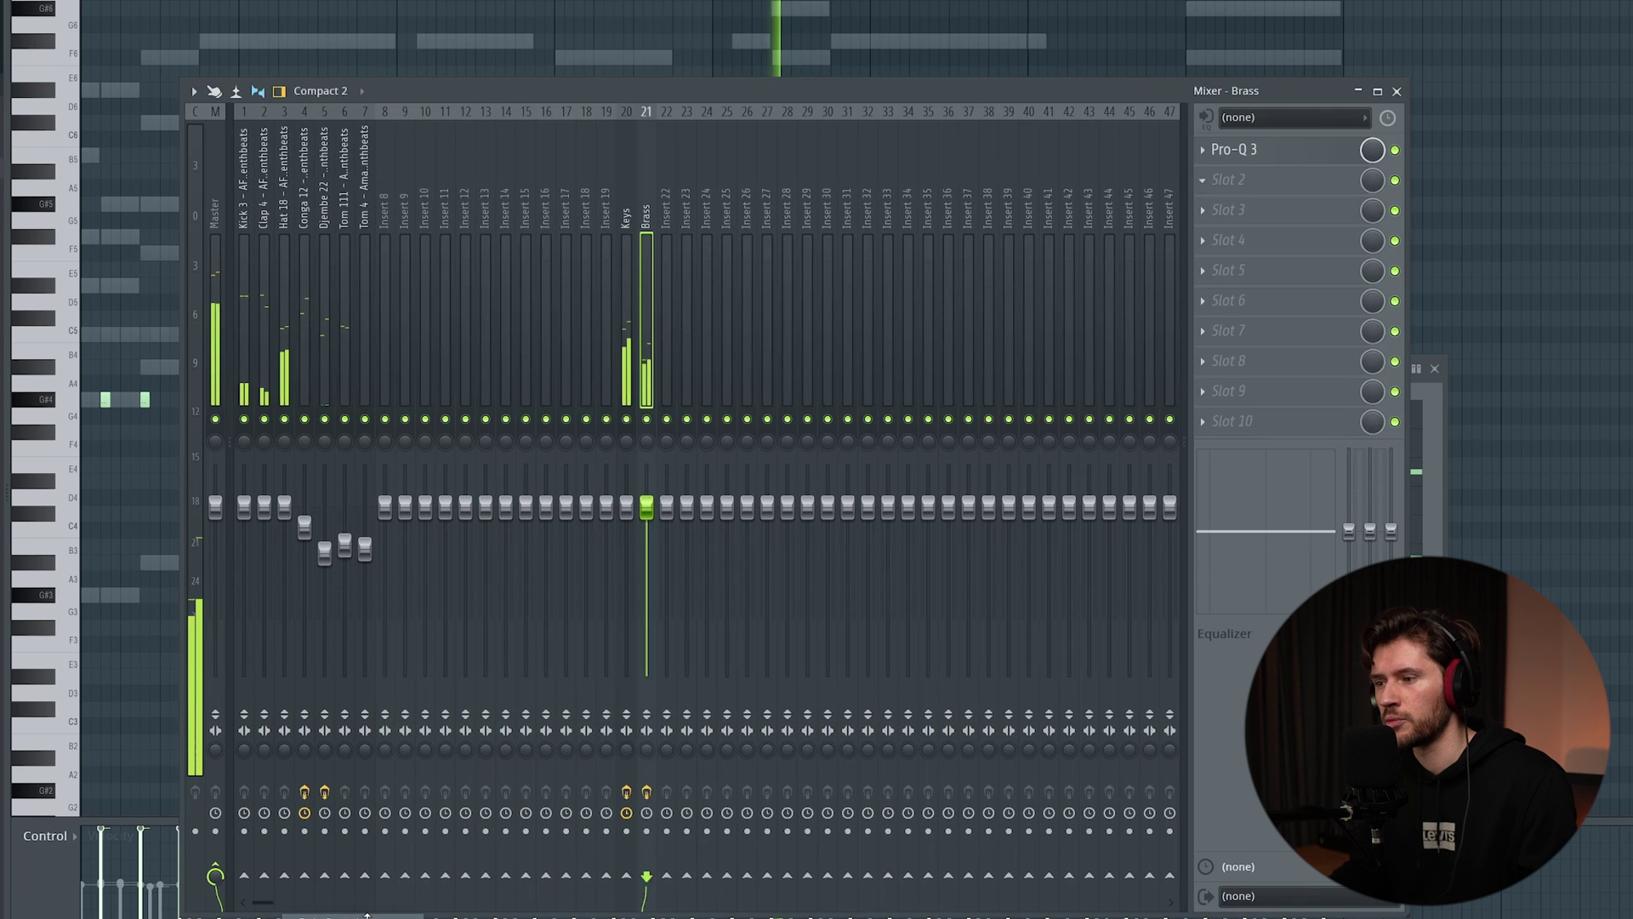
pyautogui.moveTo(85, 34); pyautogui.dragTo(573, 388)
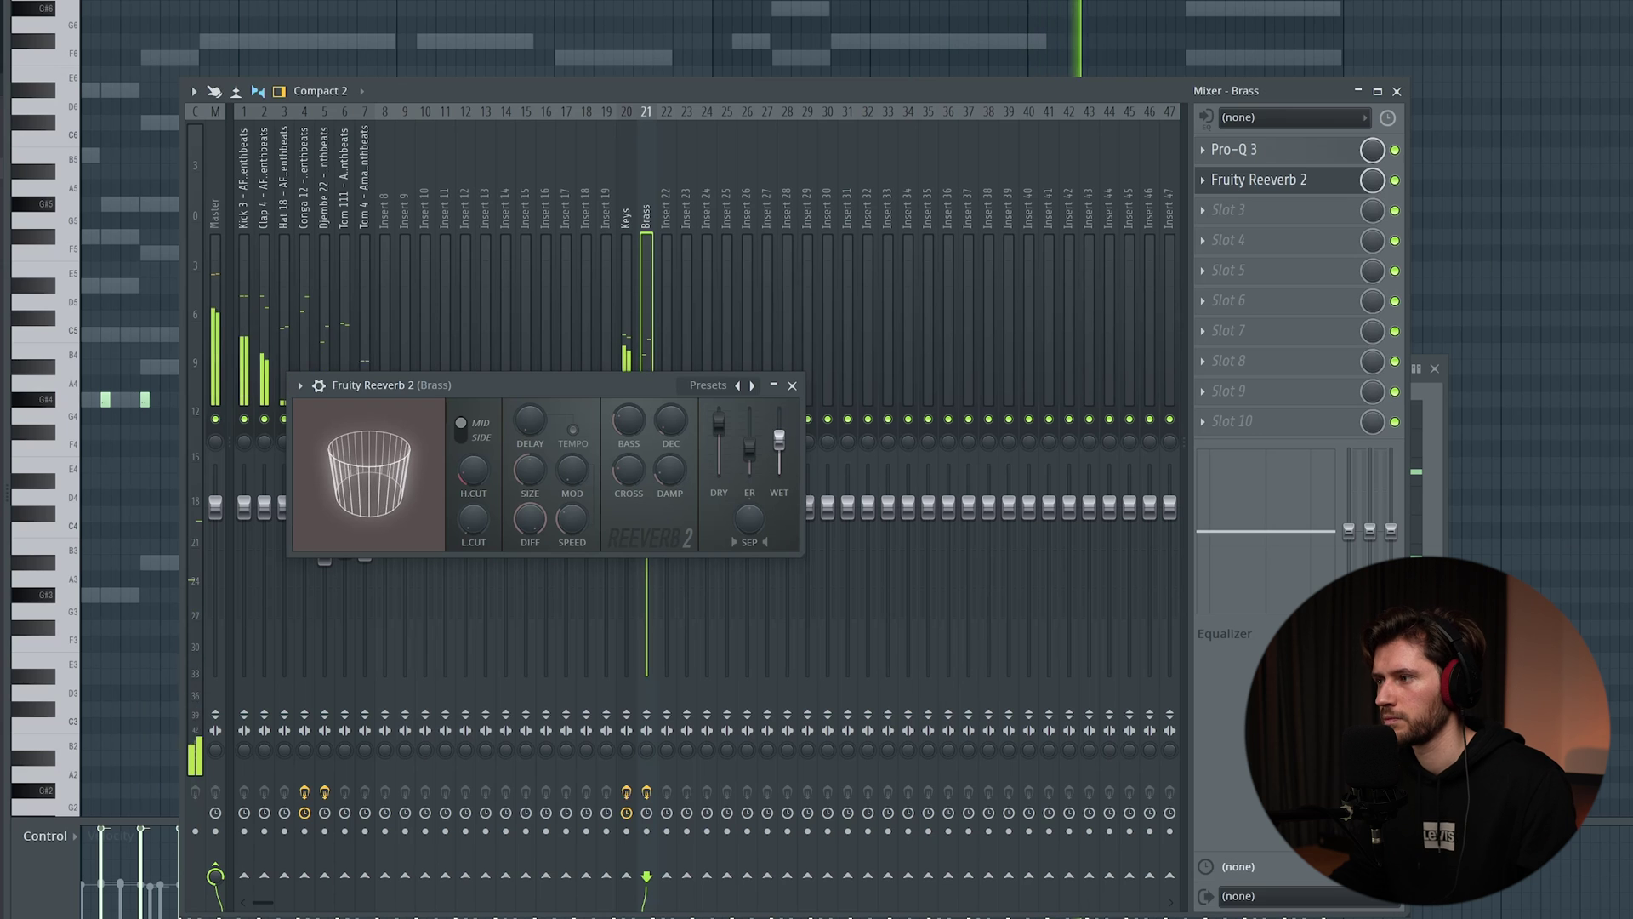
pyautogui.click(793, 387)
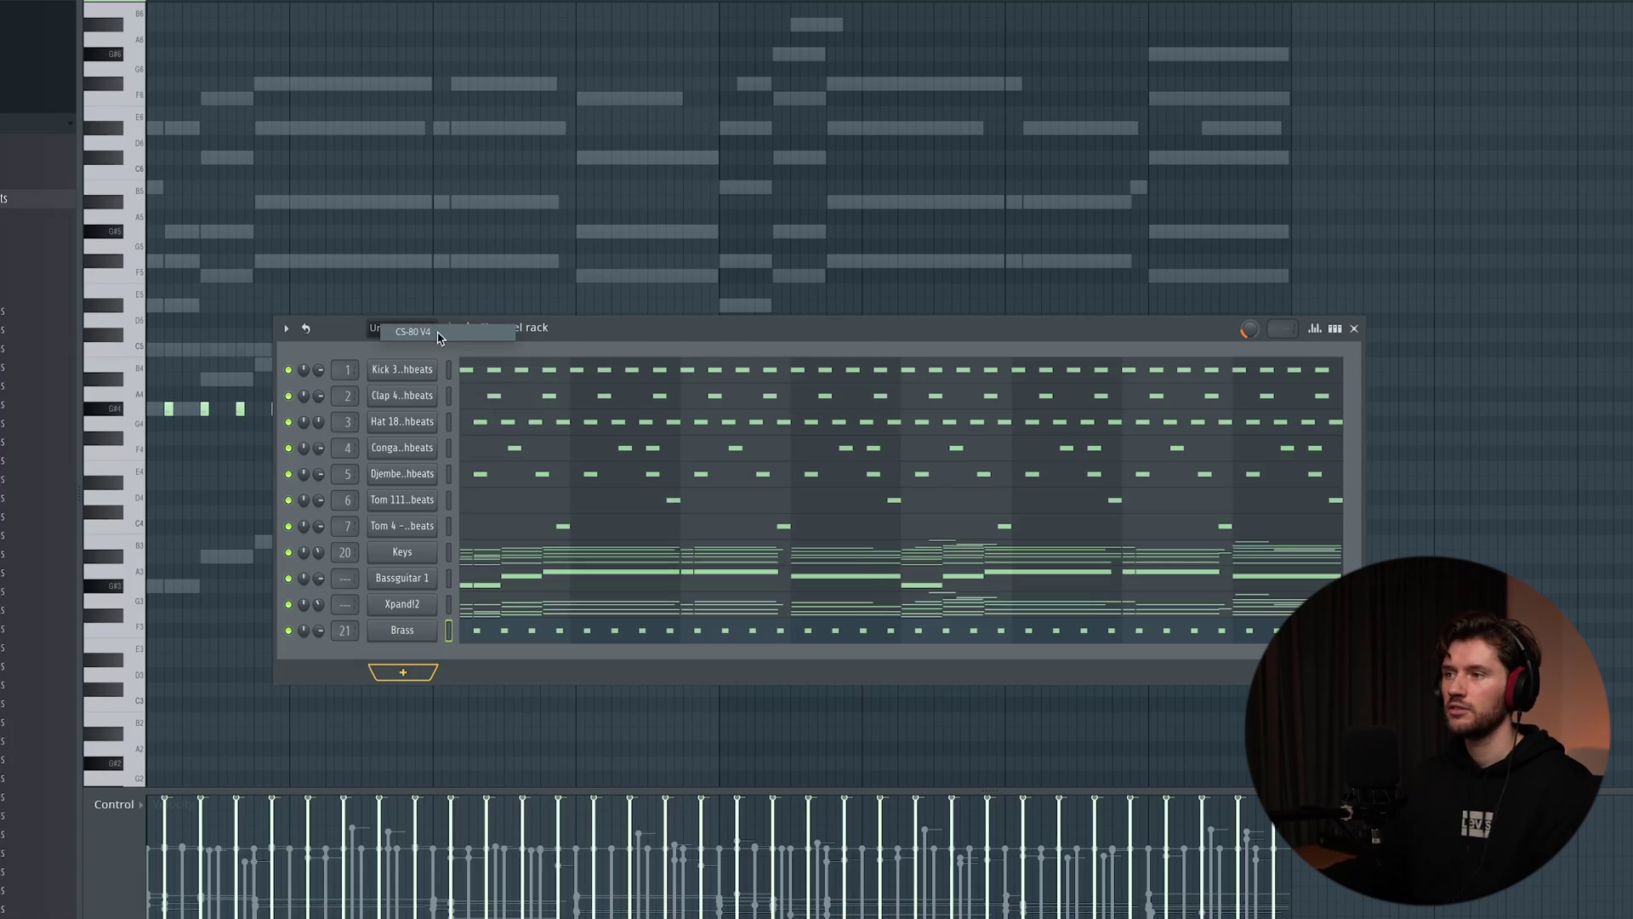
# Add CS-80 V4 as a new channel with the Globalized Grid preset and set its Brightness macro to 0.192.
pyautogui.click(439, 333)
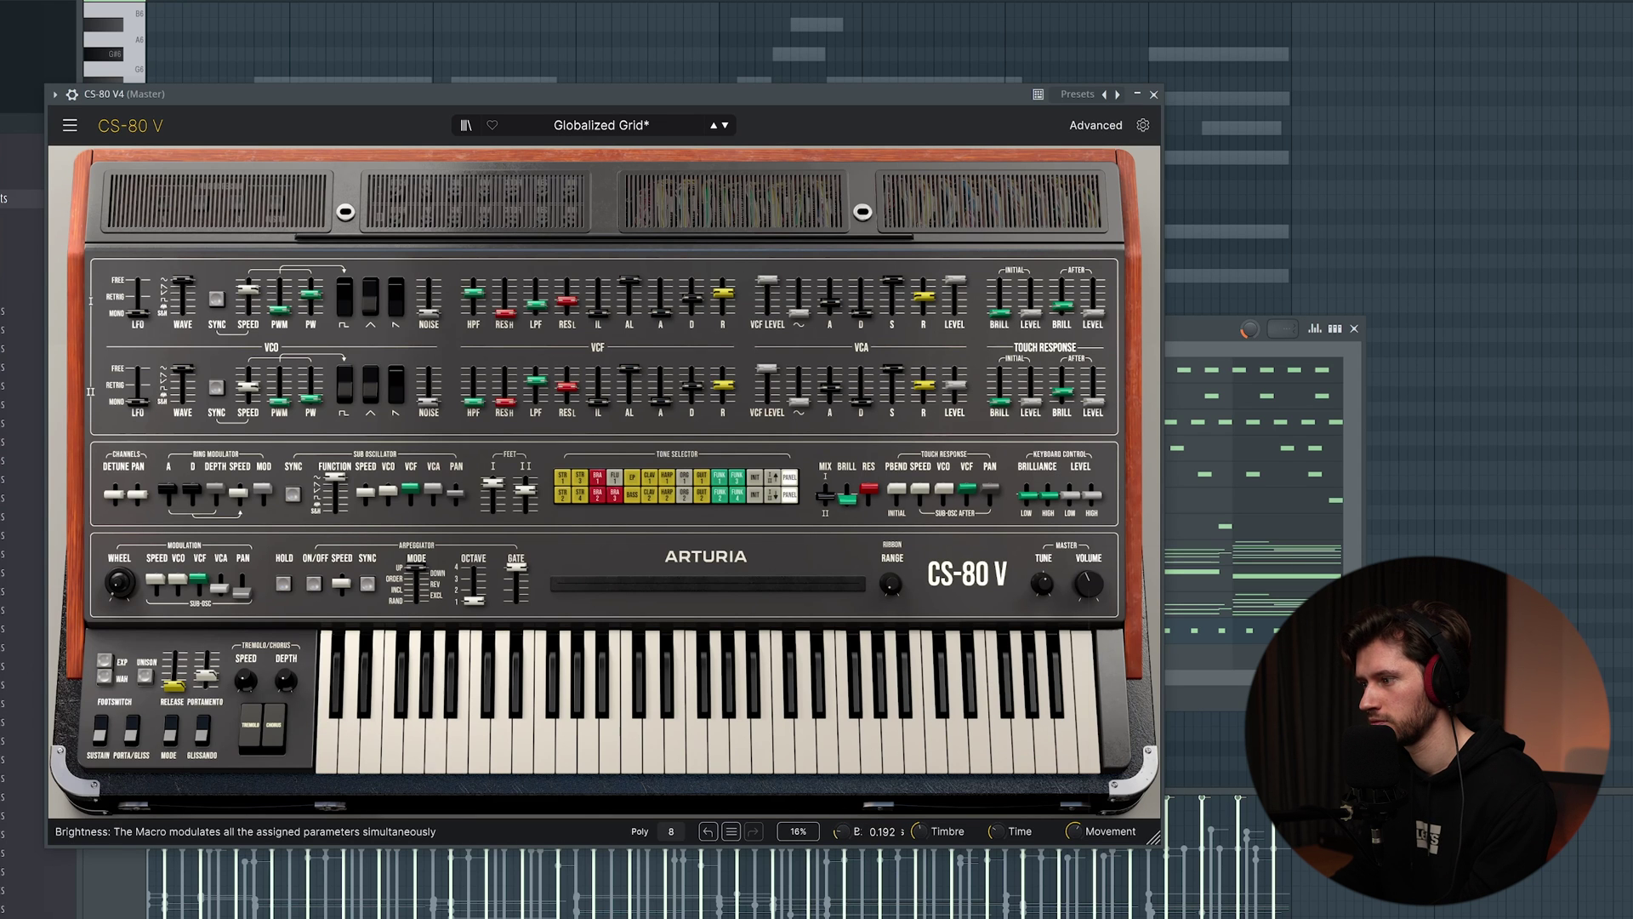
pyautogui.click(1154, 95)
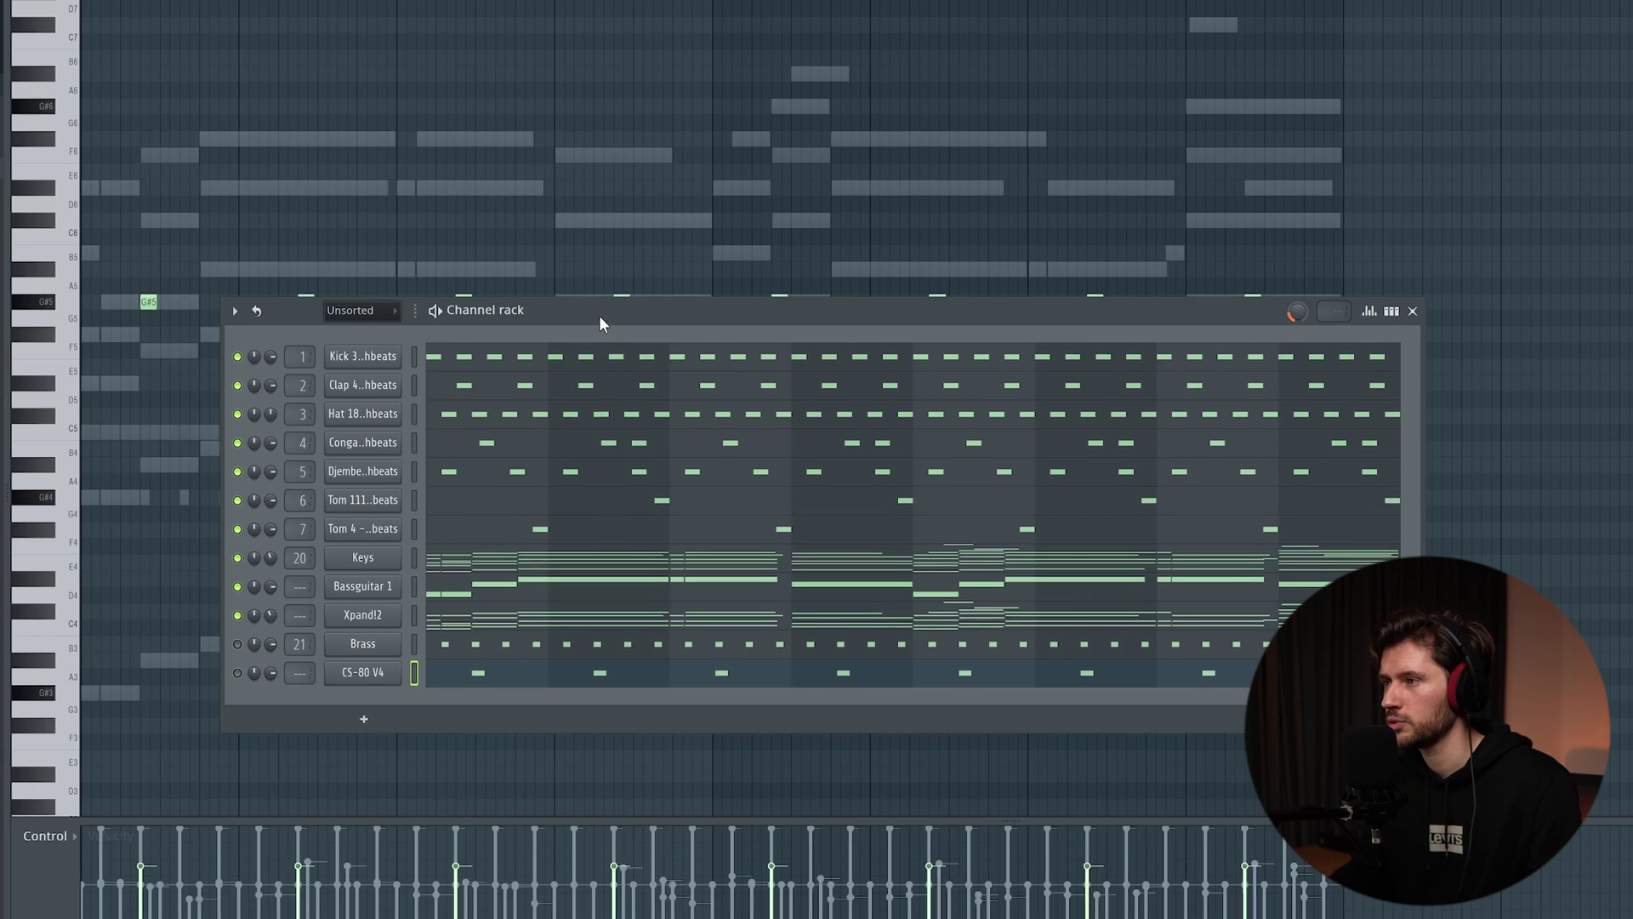
# Add Jun-6 V as a new channel and load its Pi I Know preset.
pyautogui.moveTo(600, 323); pyautogui.dragTo(592, 288)
pyautogui.click(355, 683)
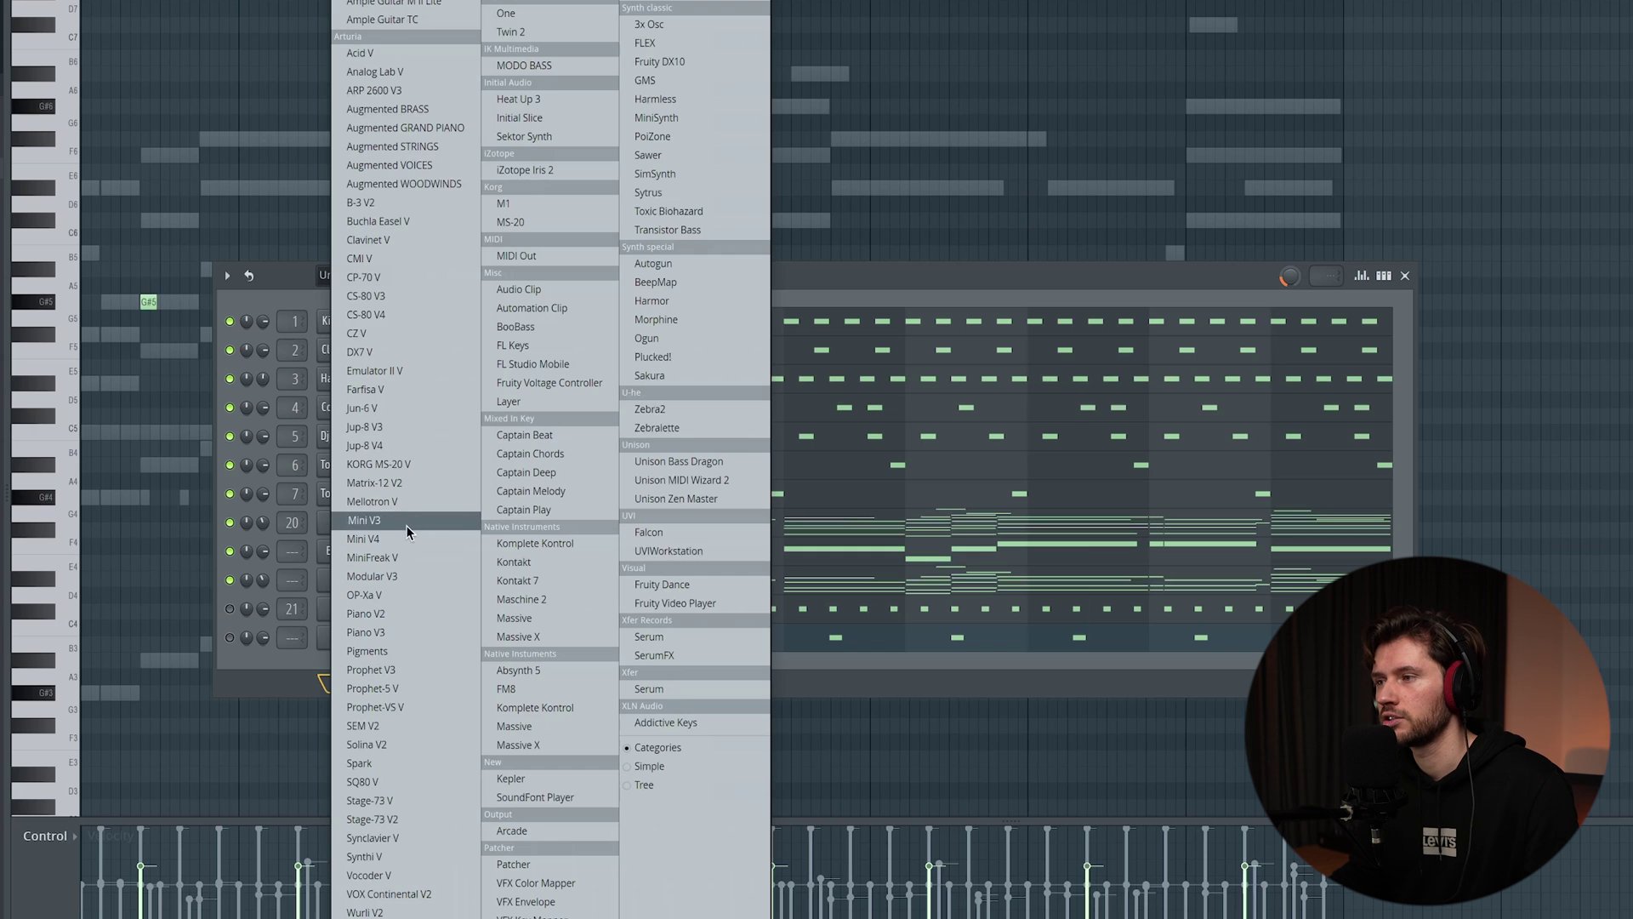
pyautogui.moveTo(395, 408); pyautogui.dragTo(400, 414)
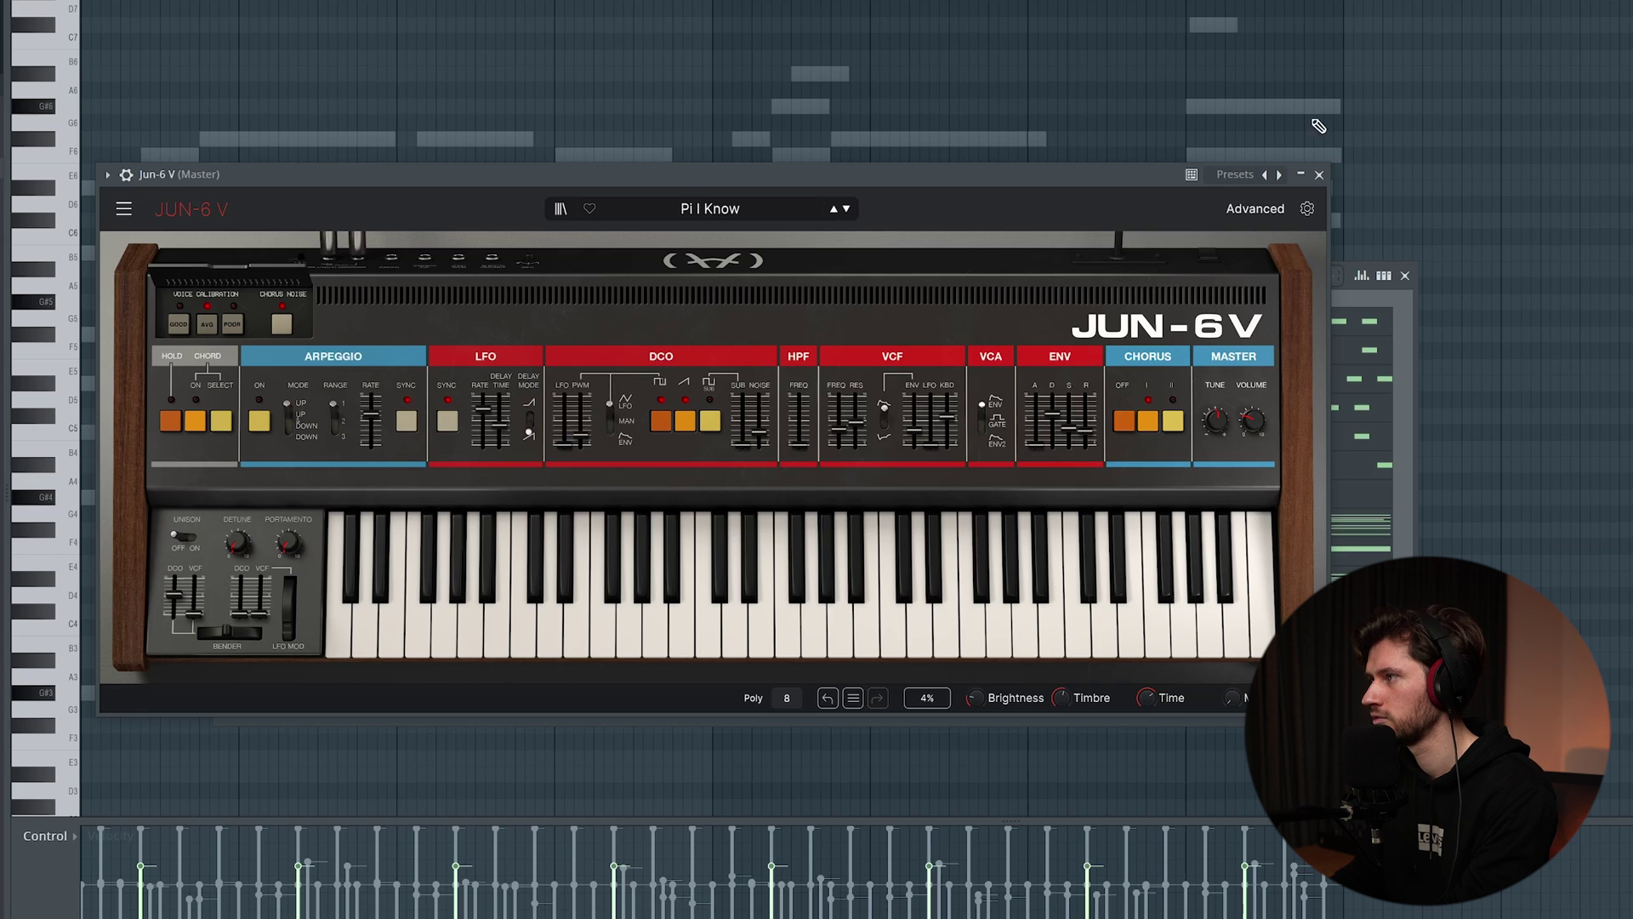
# Draw a short repeating Jun-6 V melody of G#5 and A#5 notes across the pattern, following the ghost chords.
pyautogui.click(1319, 174)
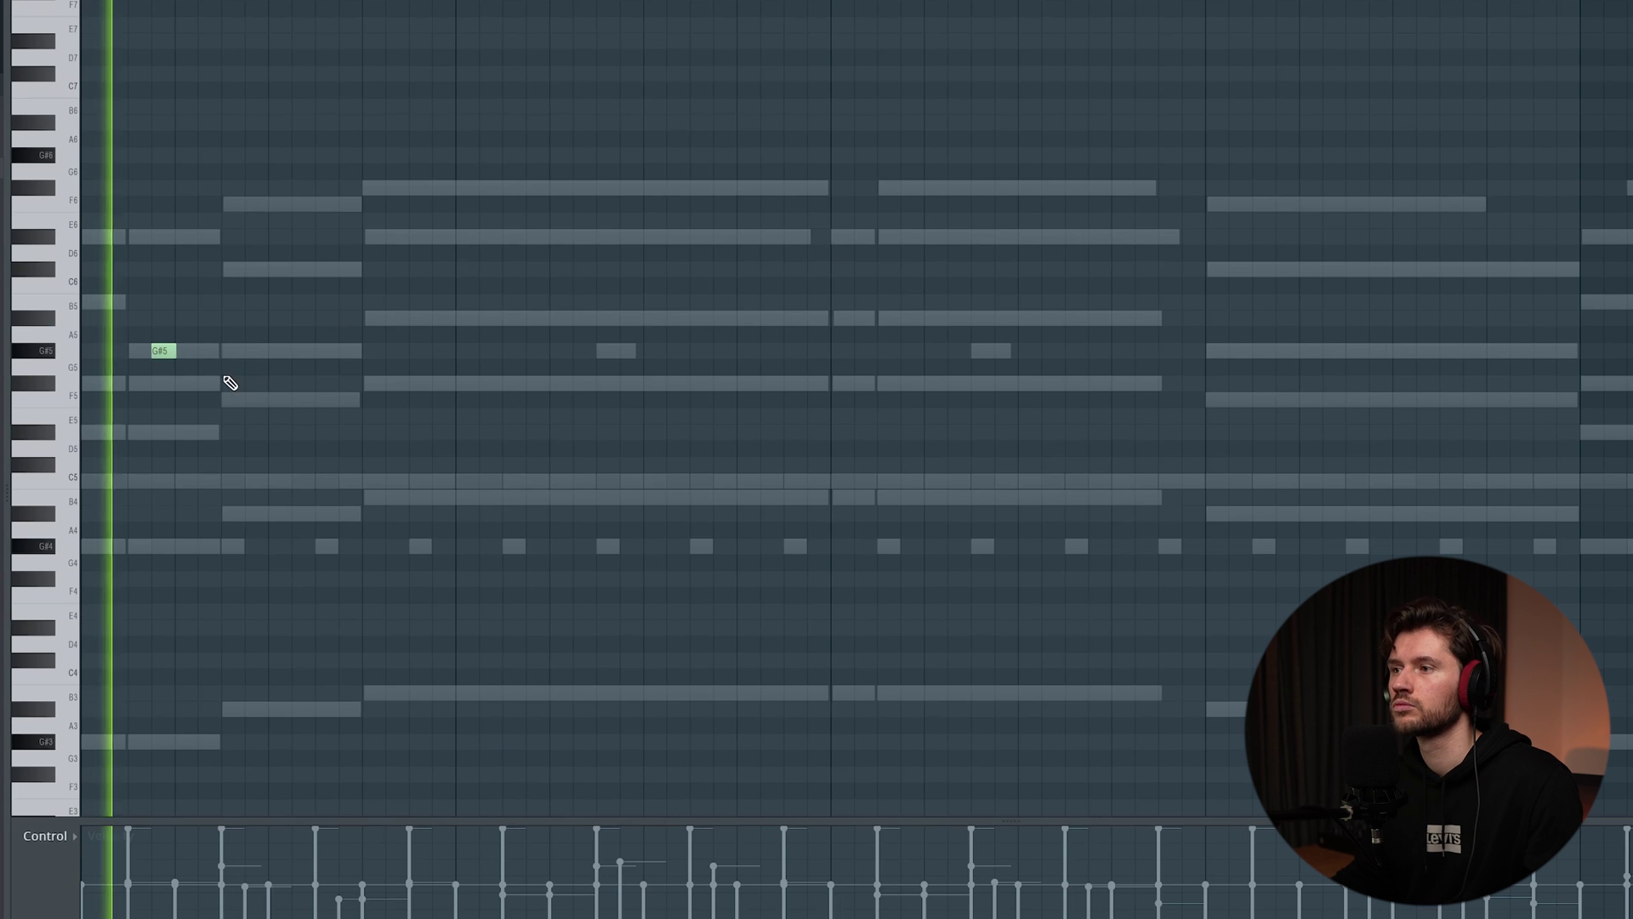
pyautogui.press('space')
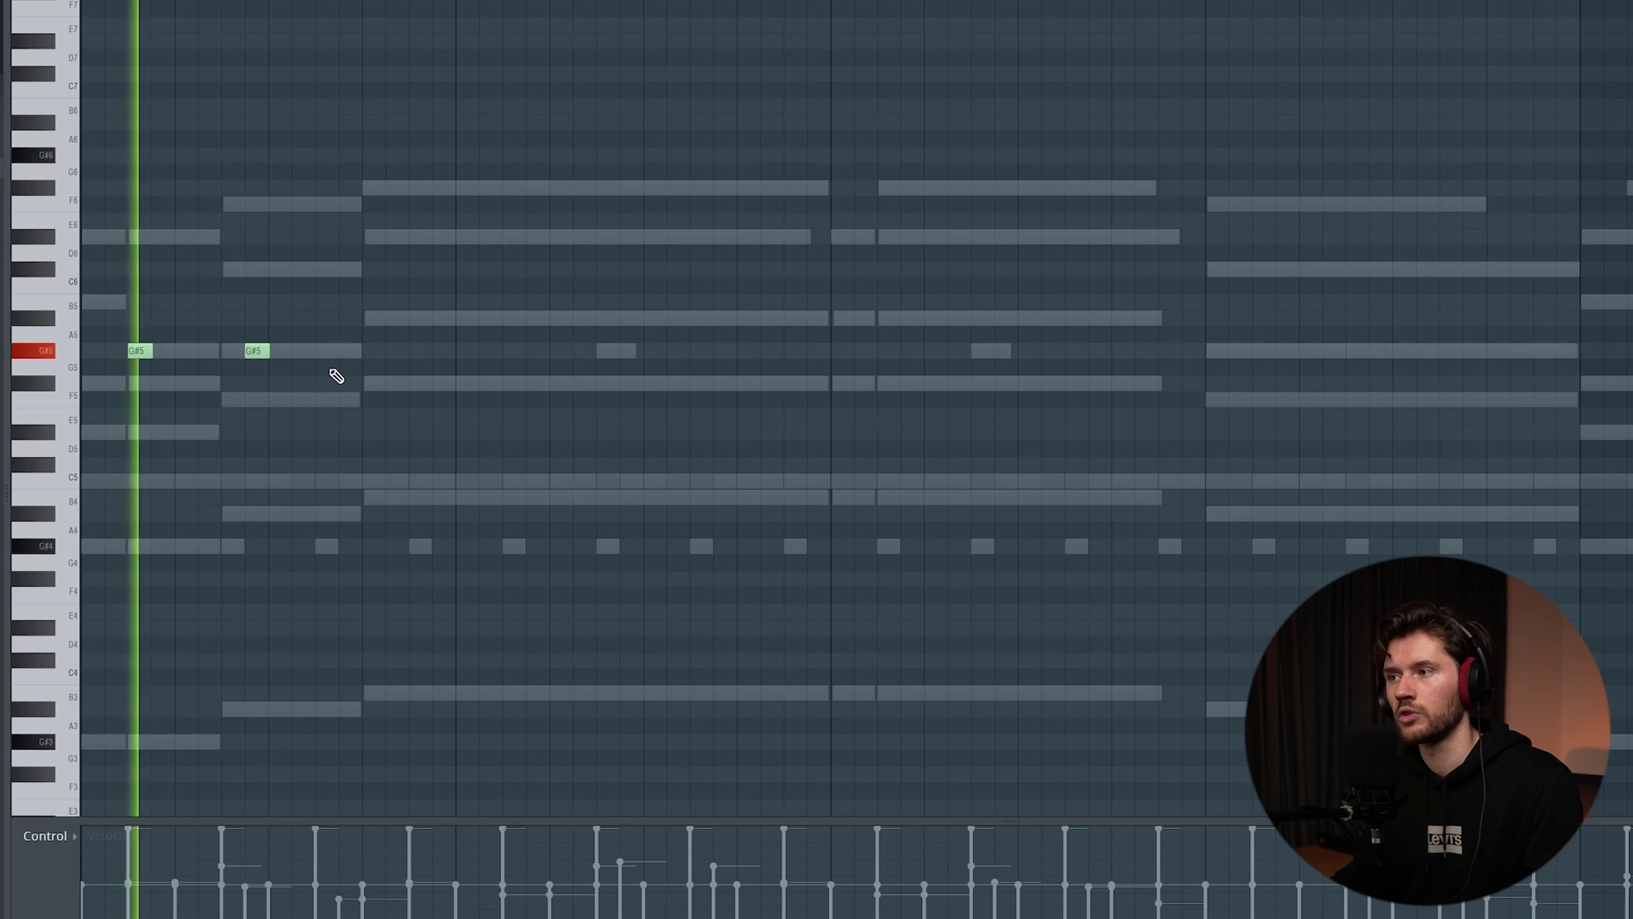
pyautogui.click(346, 351)
pyautogui.click(419, 319)
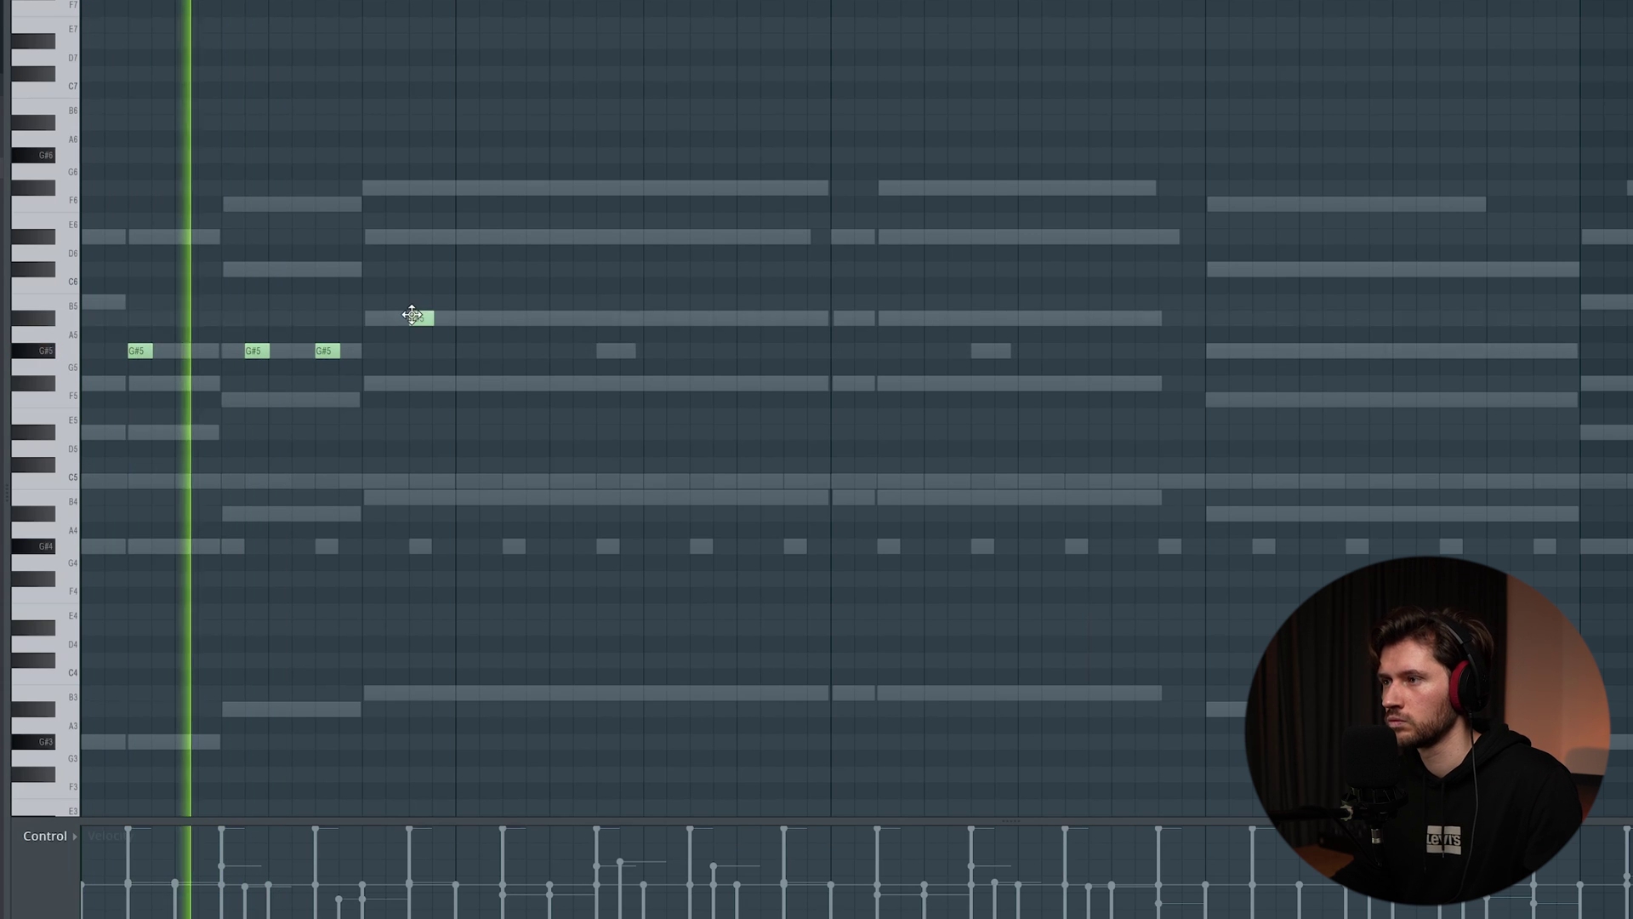
pyautogui.moveTo(331, 350); pyautogui.dragTo(353, 351)
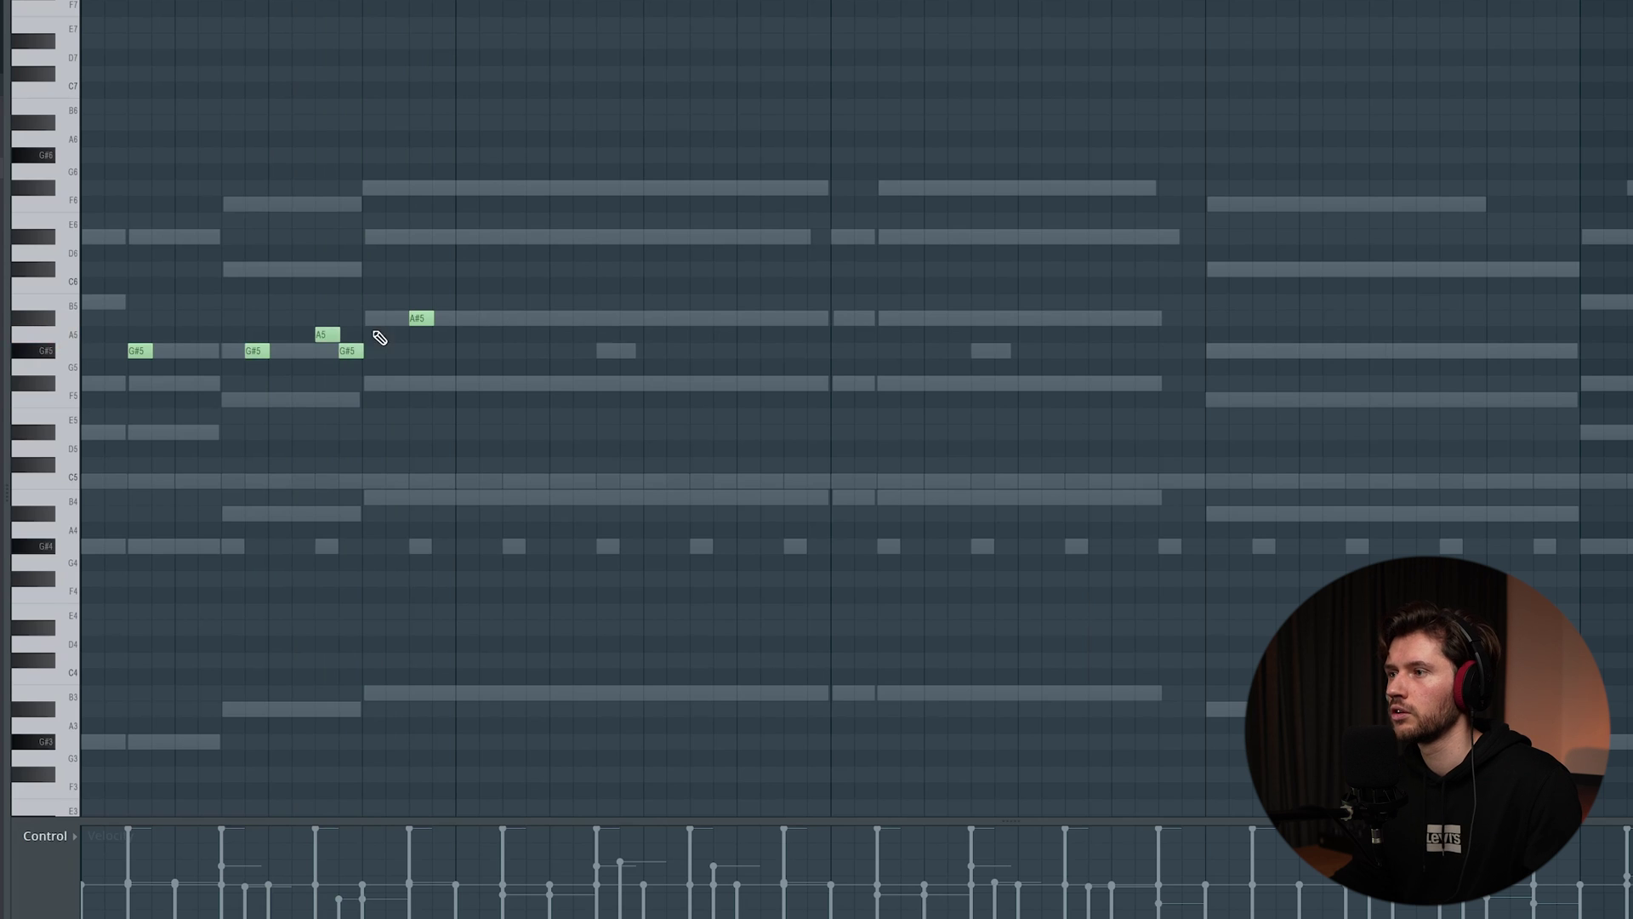
pyautogui.scroll(1, 379, 337)
pyautogui.moveTo(416, 379); pyautogui.dragTo(371, 403)
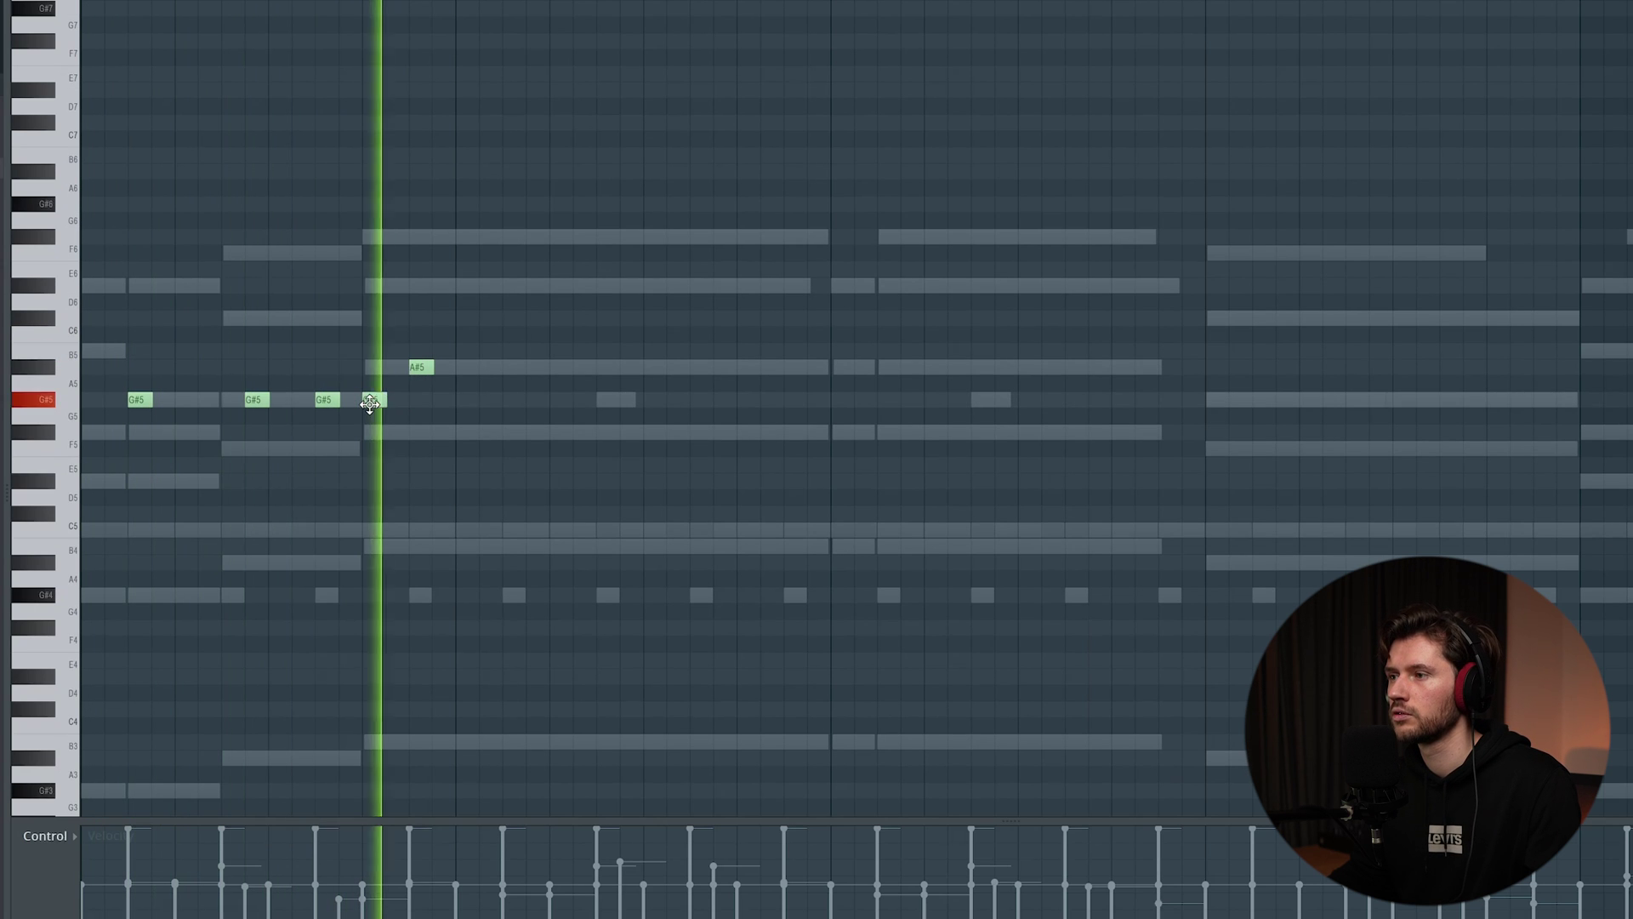
pyautogui.press('space')
pyautogui.scroll(-2, 219, 300)
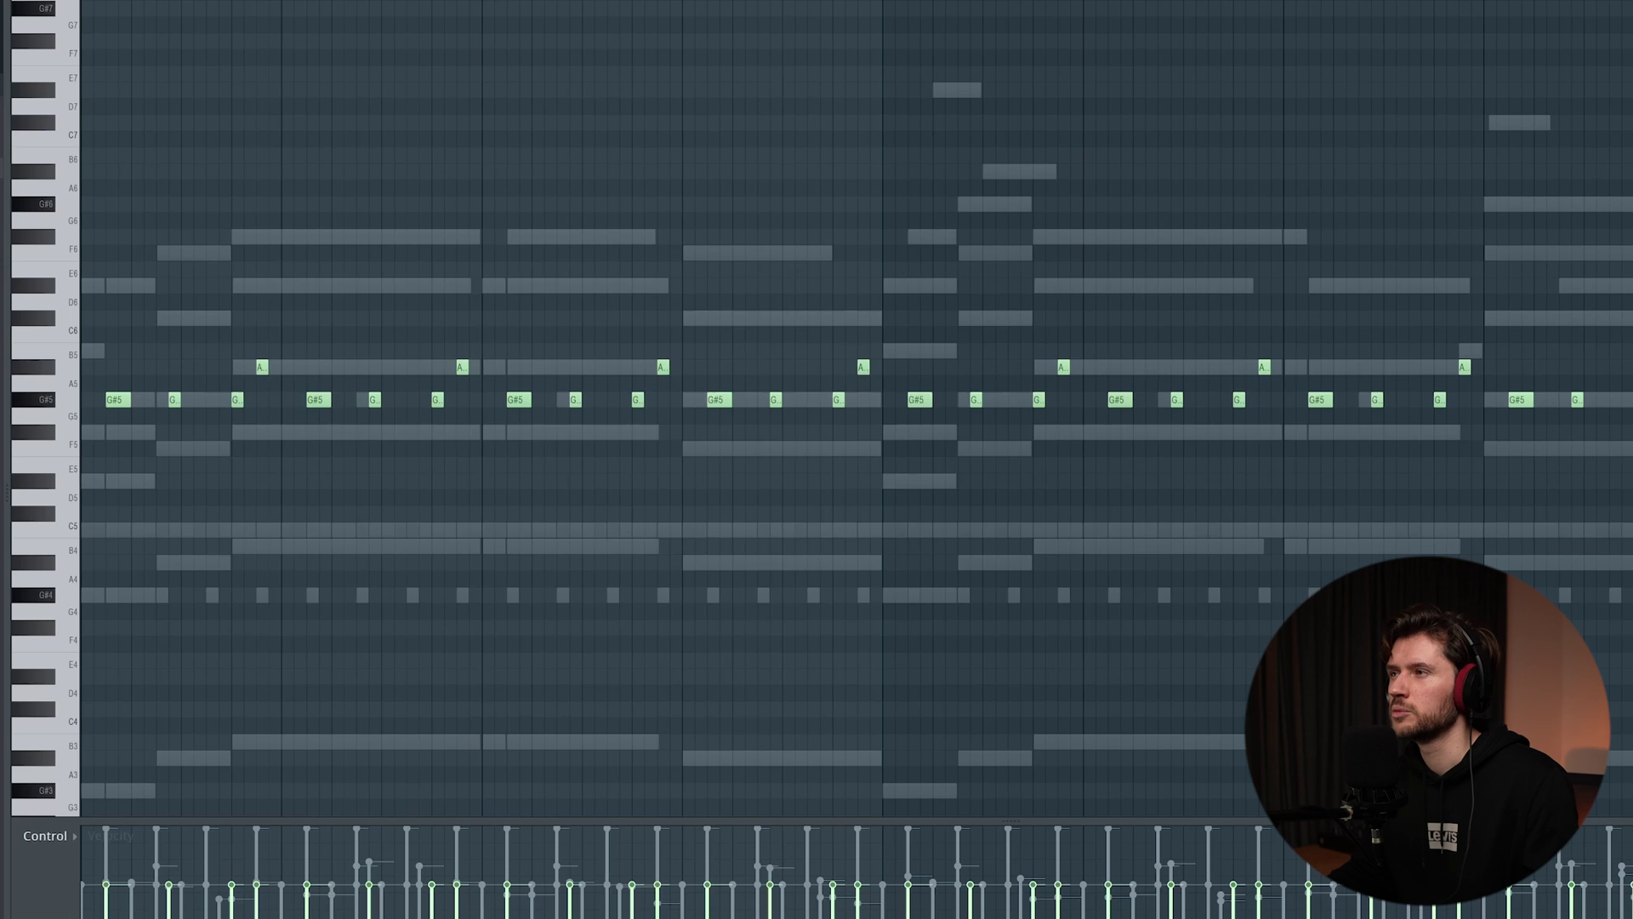
# Turn down the Jun-6 V Brightness macro and close the synth.
pyautogui.press('F6')
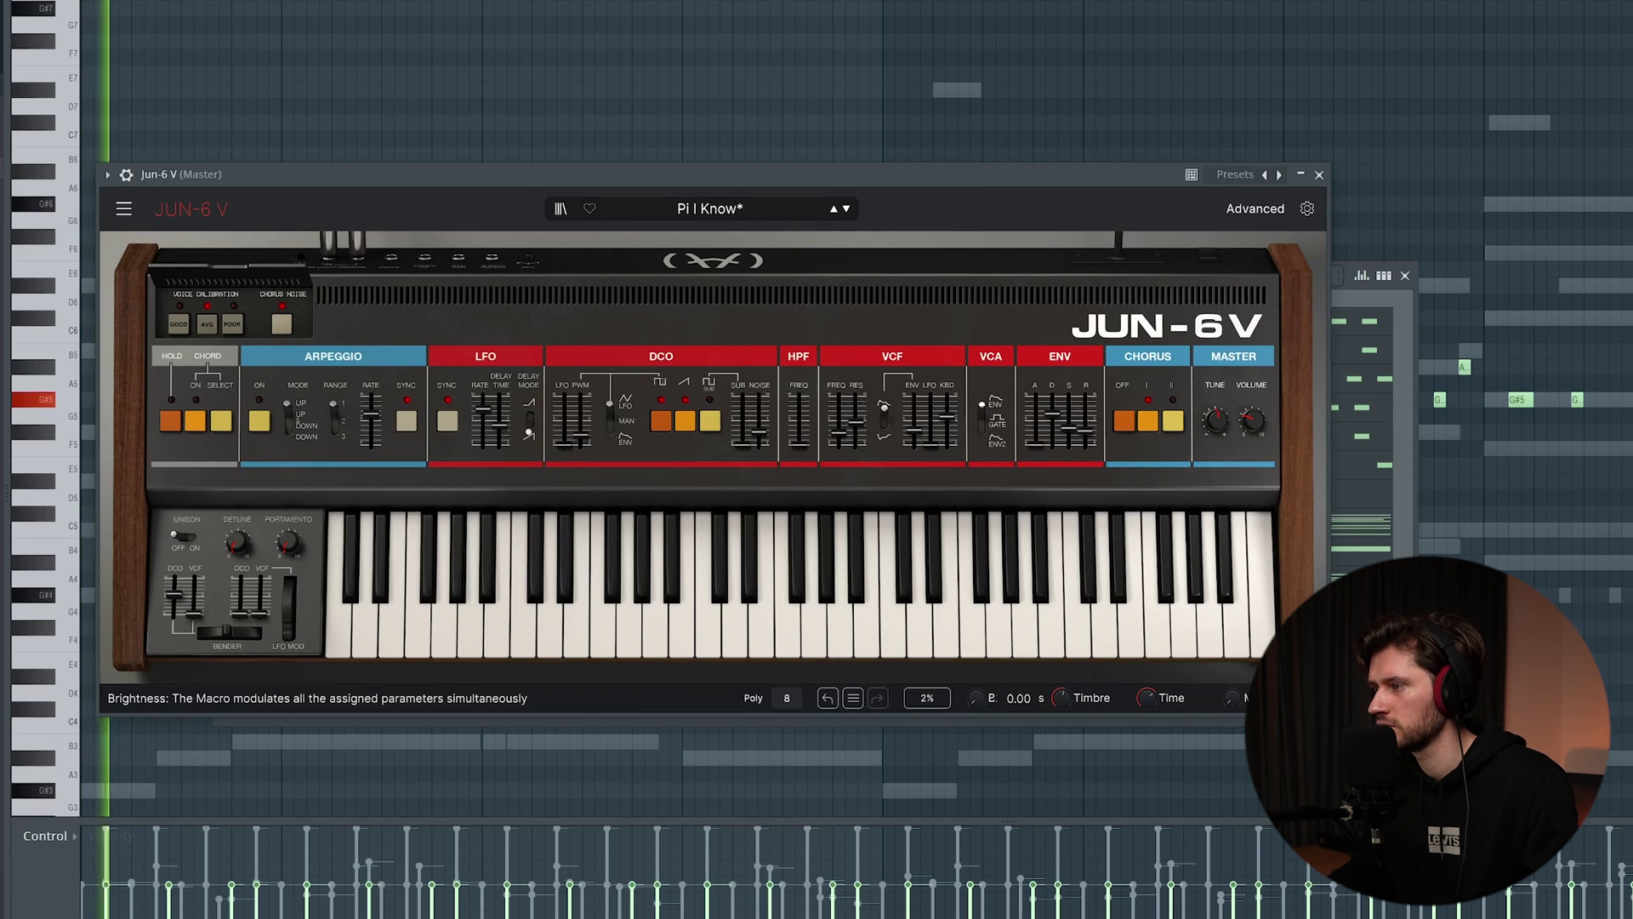
pyautogui.click(1319, 175)
# Load the Log Drum 8 preset from the AFRICAN Log Drum Kit onto a new Fruity DX10 channel and close its window.
pyautogui.press('F6')
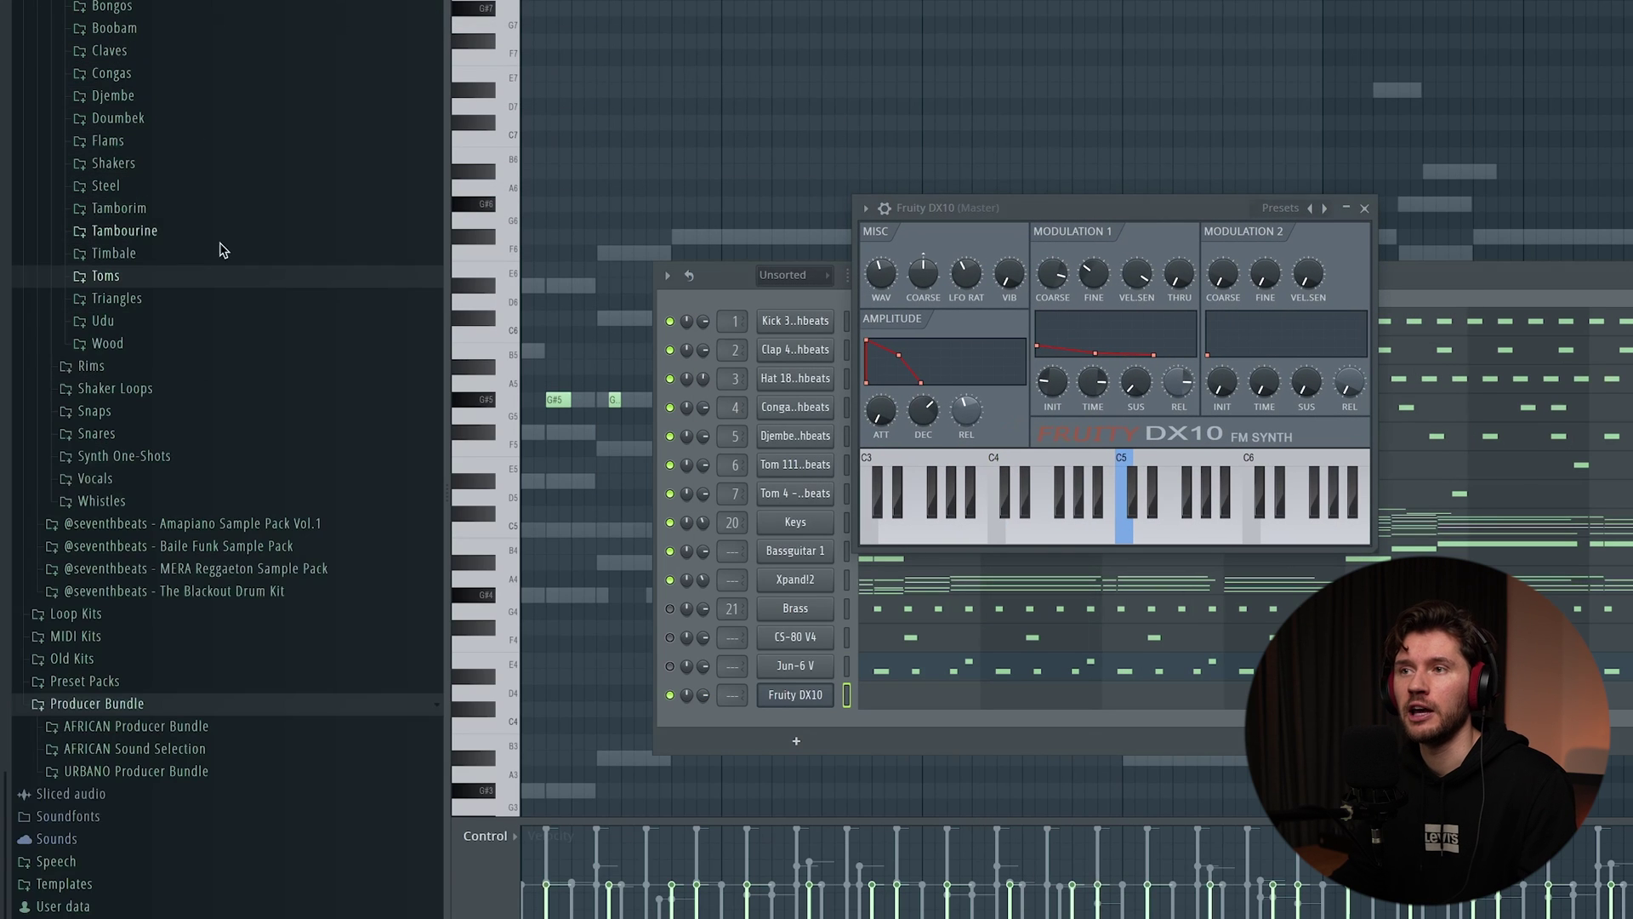
pyautogui.scroll(5, 204, 255)
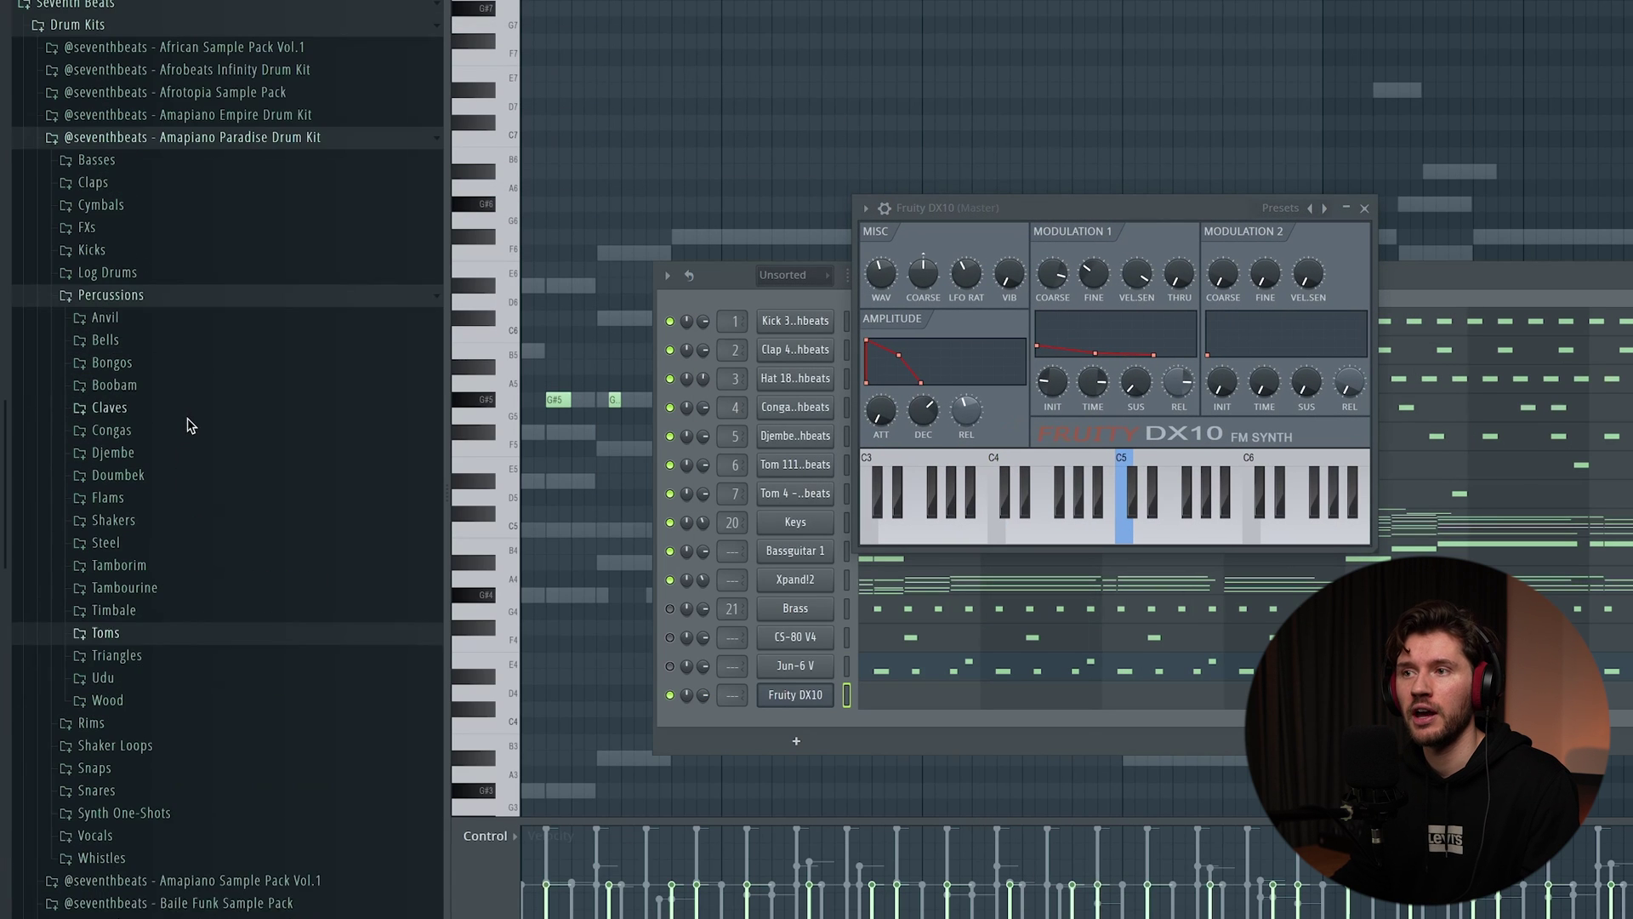
pyautogui.click(187, 162)
pyautogui.click(170, 366)
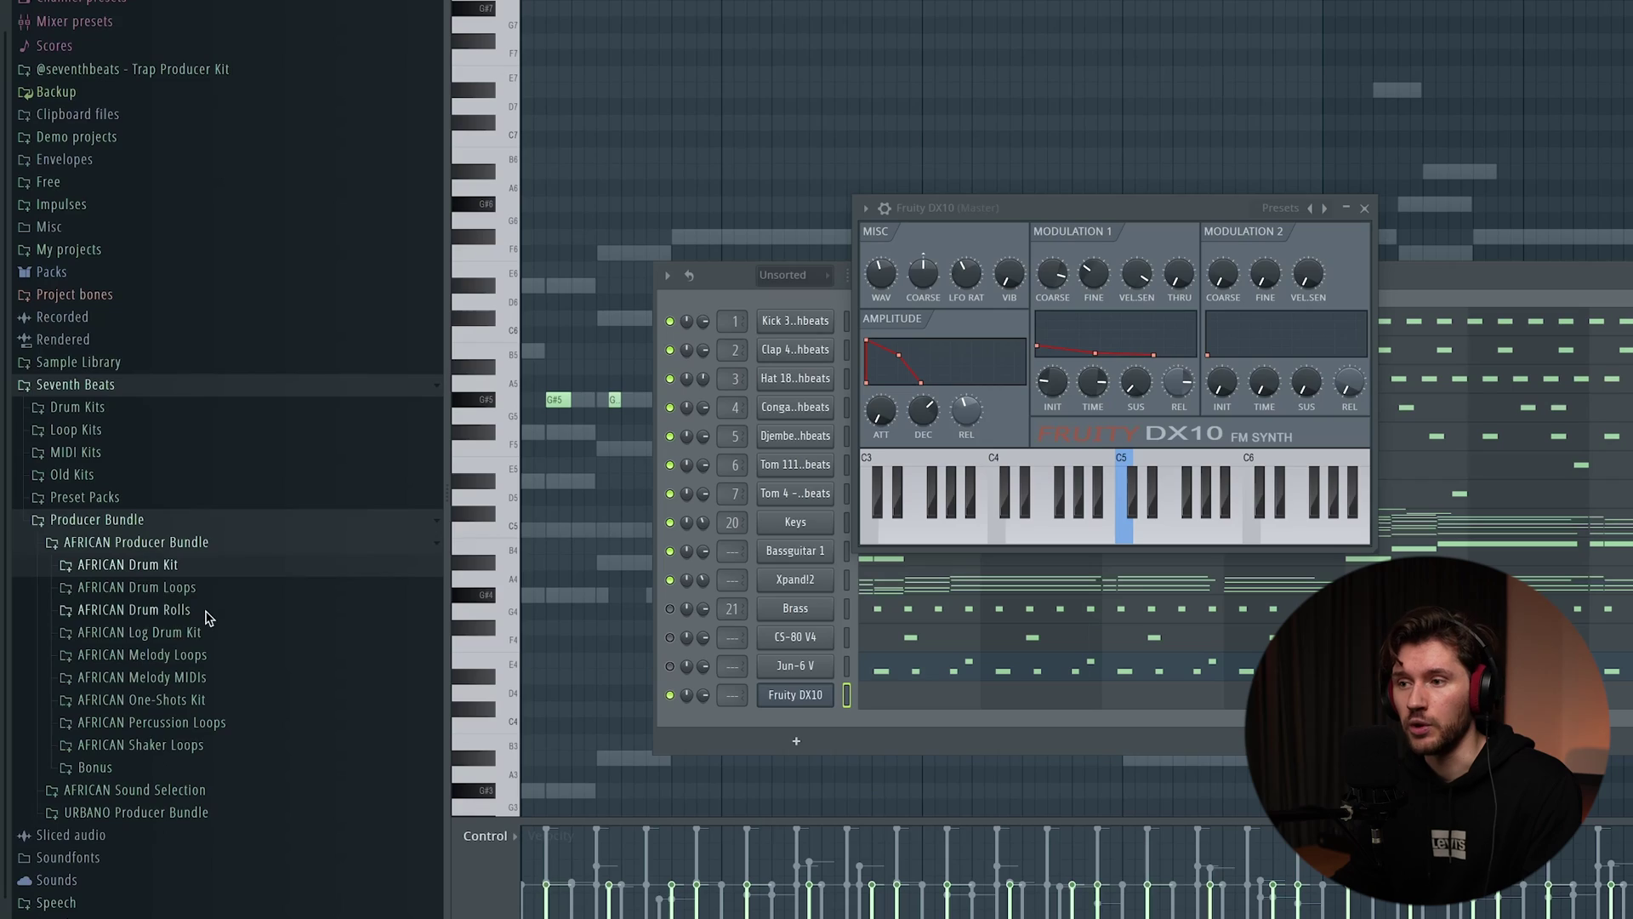
pyautogui.click(162, 634)
pyautogui.click(191, 568)
pyautogui.moveTo(238, 651); pyautogui.dragTo(1076, 432)
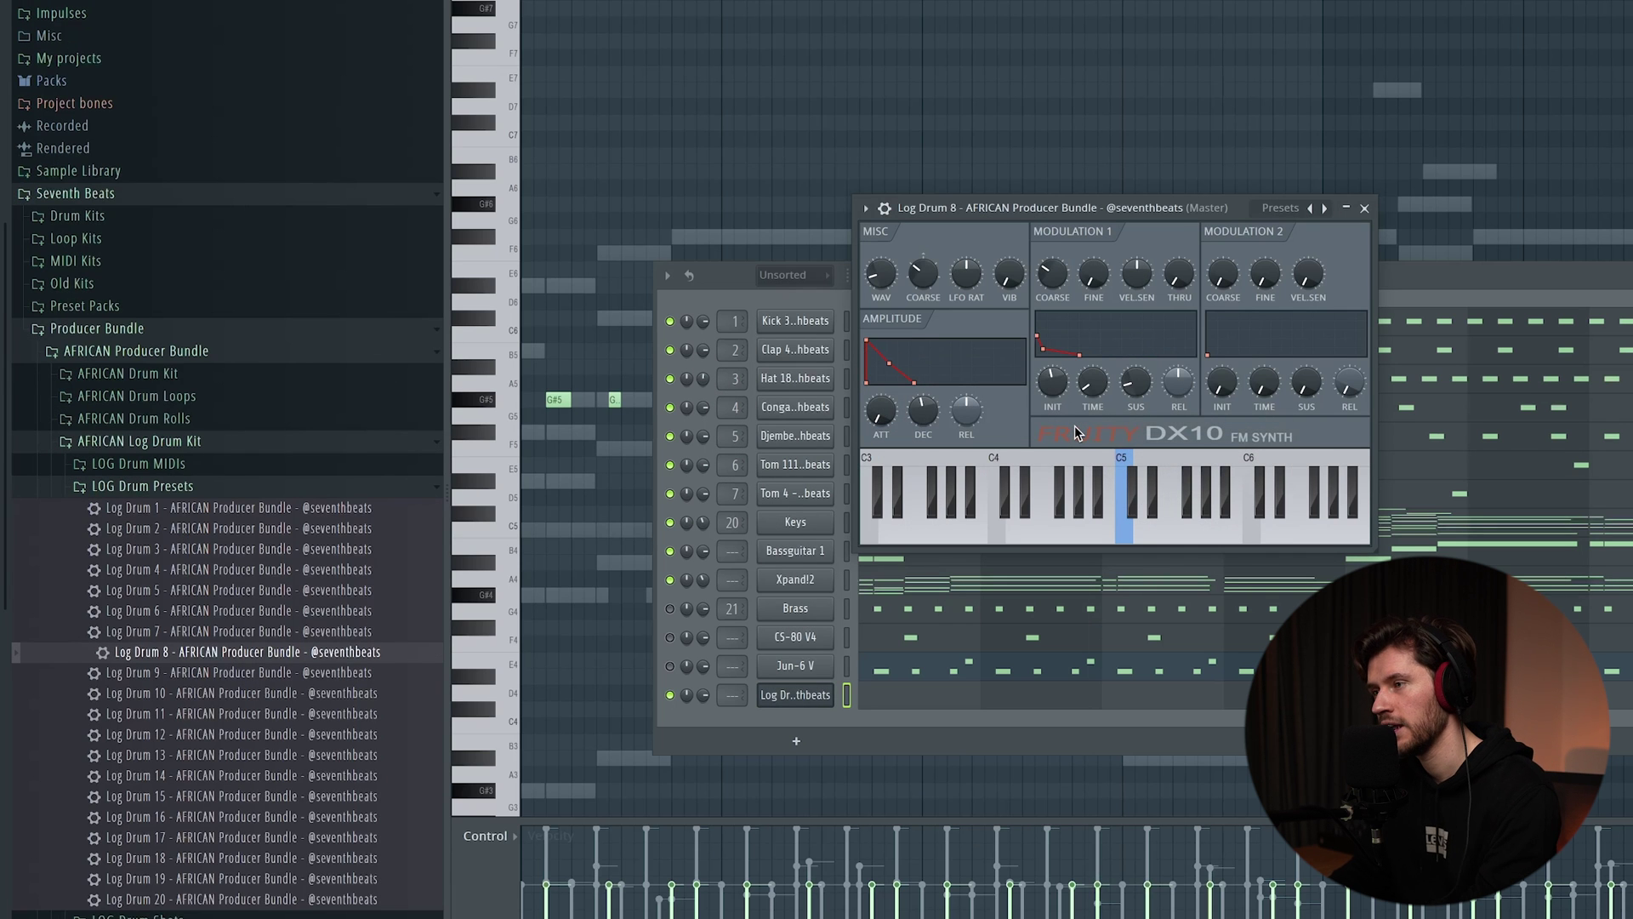
pyautogui.click(1365, 208)
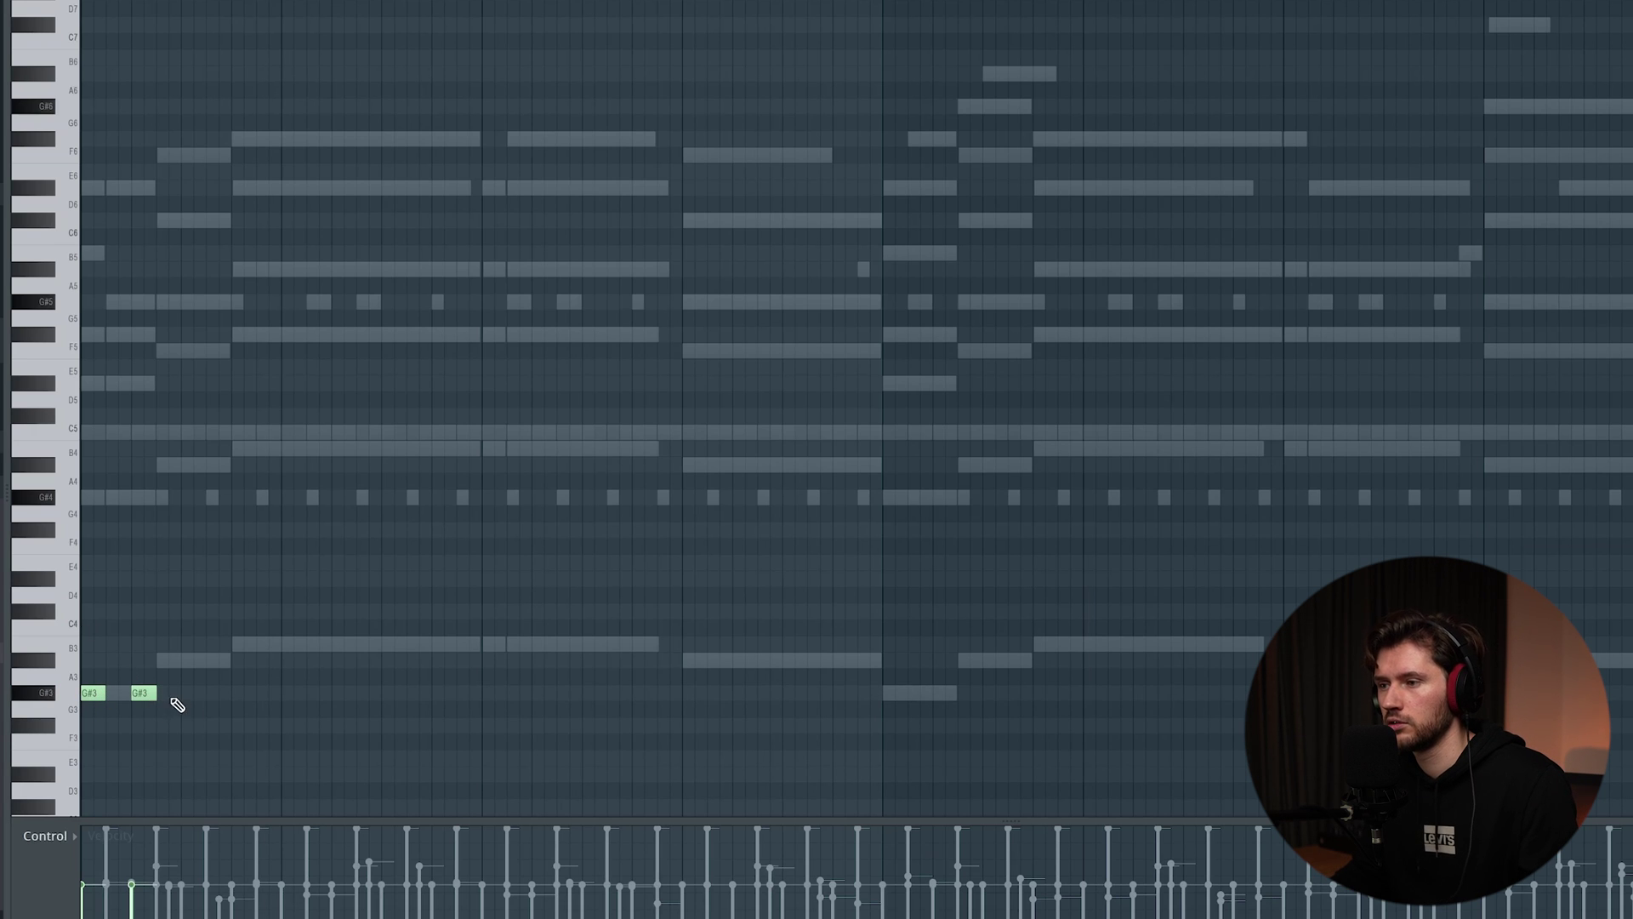
# Draw the log drum rhythm in the first two bars with G#3, A#3 and B3 notes following the chord roots.
pyautogui.press('space')
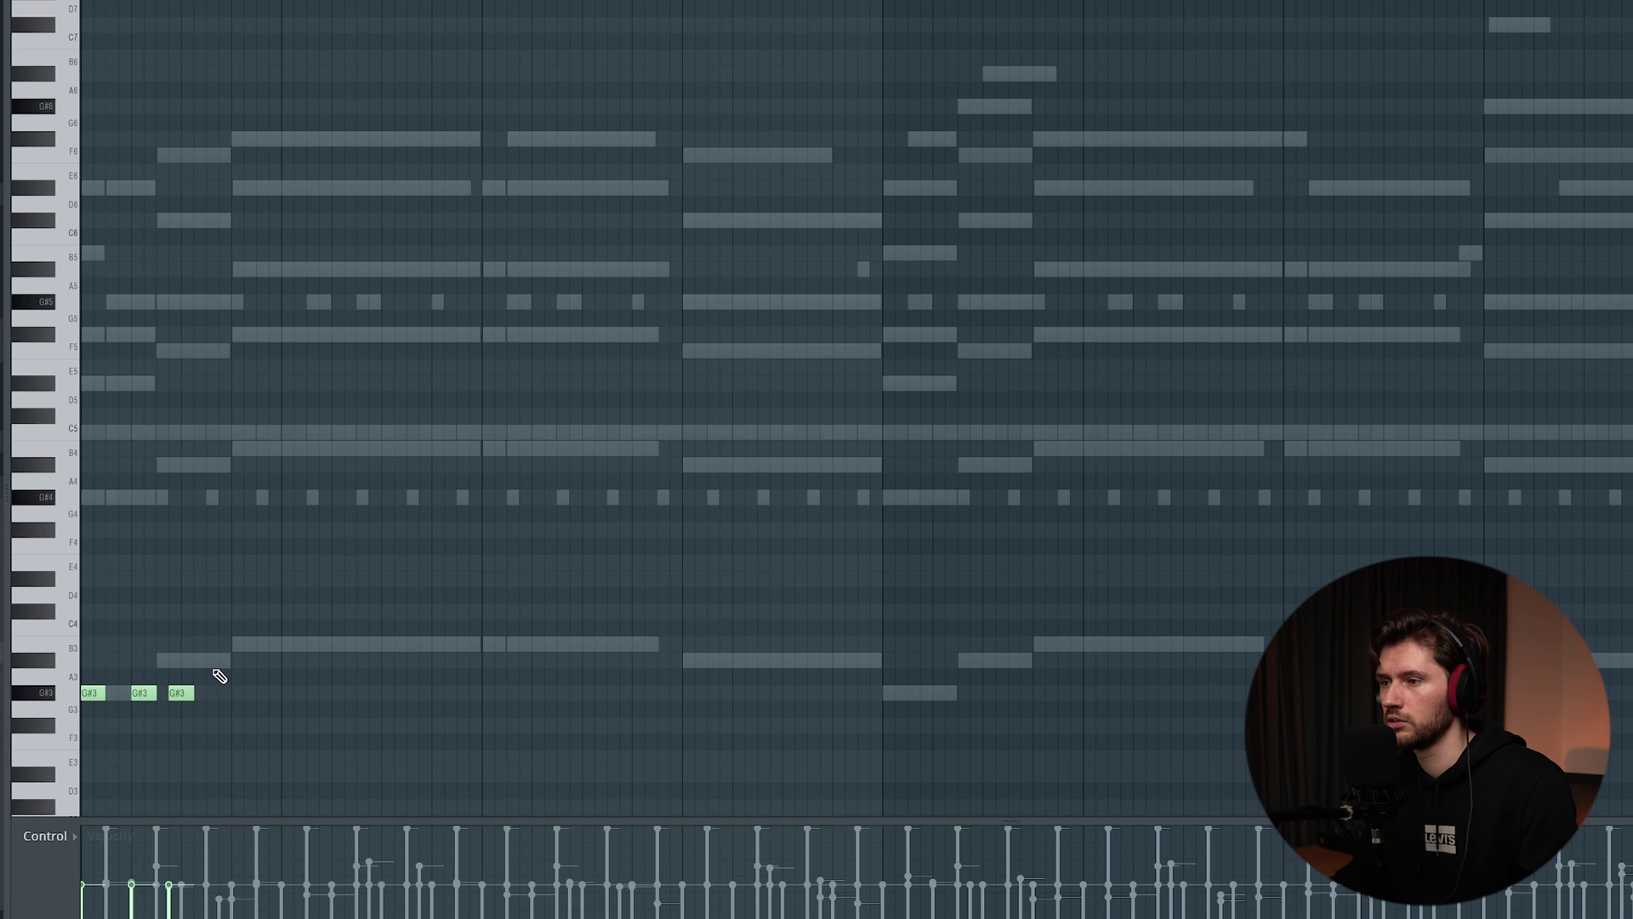
pyautogui.click(214, 661)
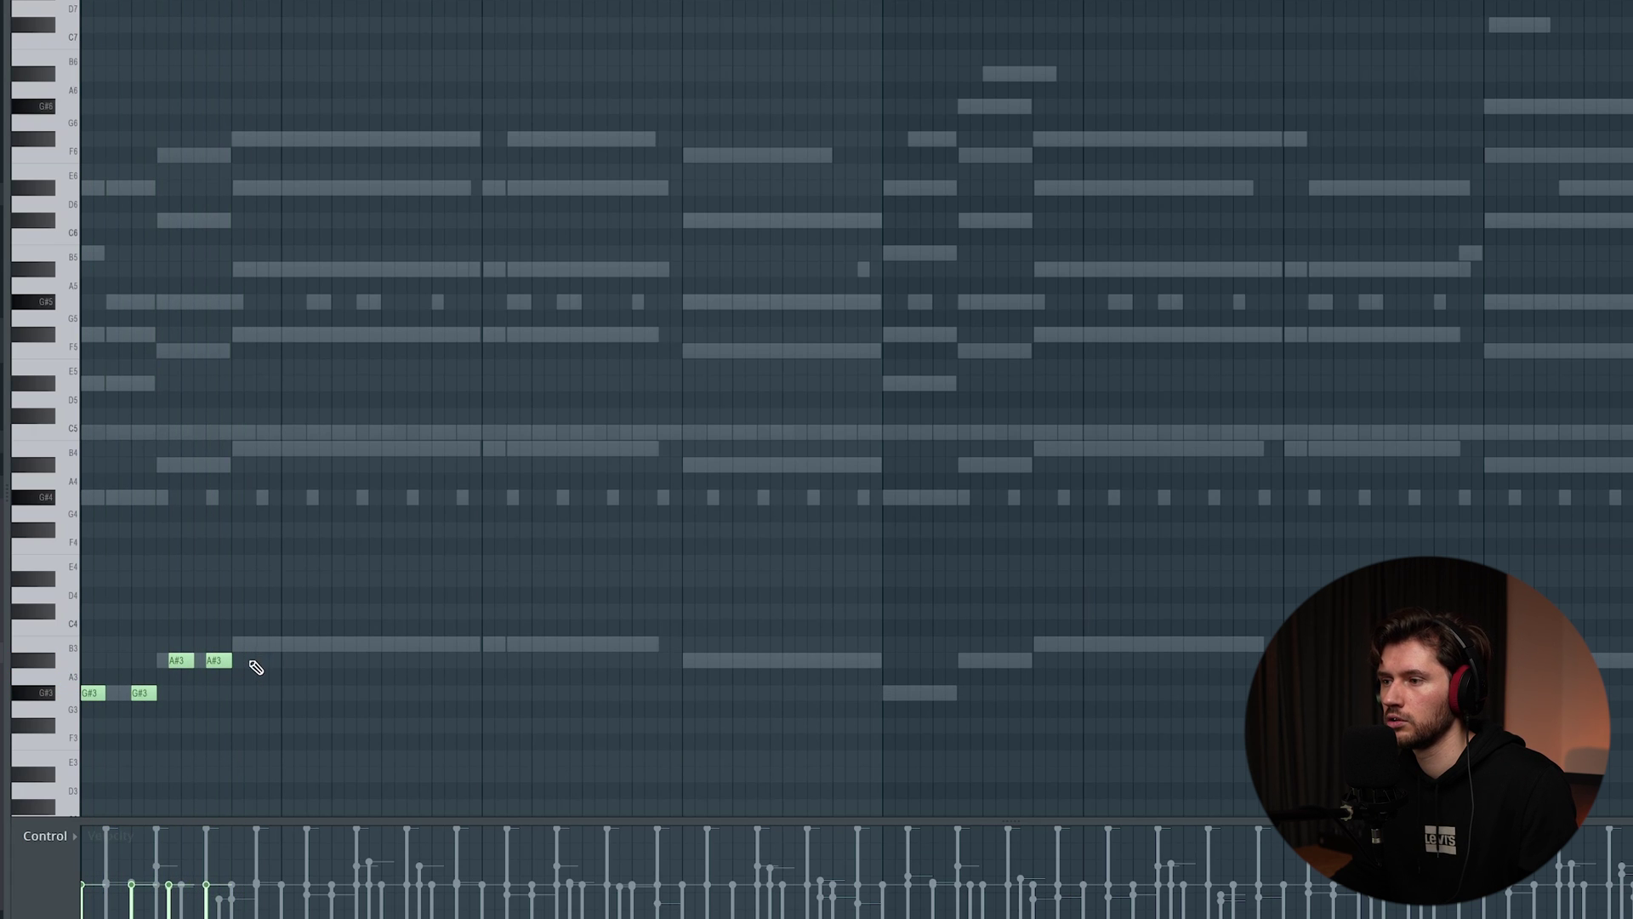
pyautogui.click(292, 645)
pyautogui.click(341, 645)
pyautogui.click(381, 645)
pyautogui.click(418, 644)
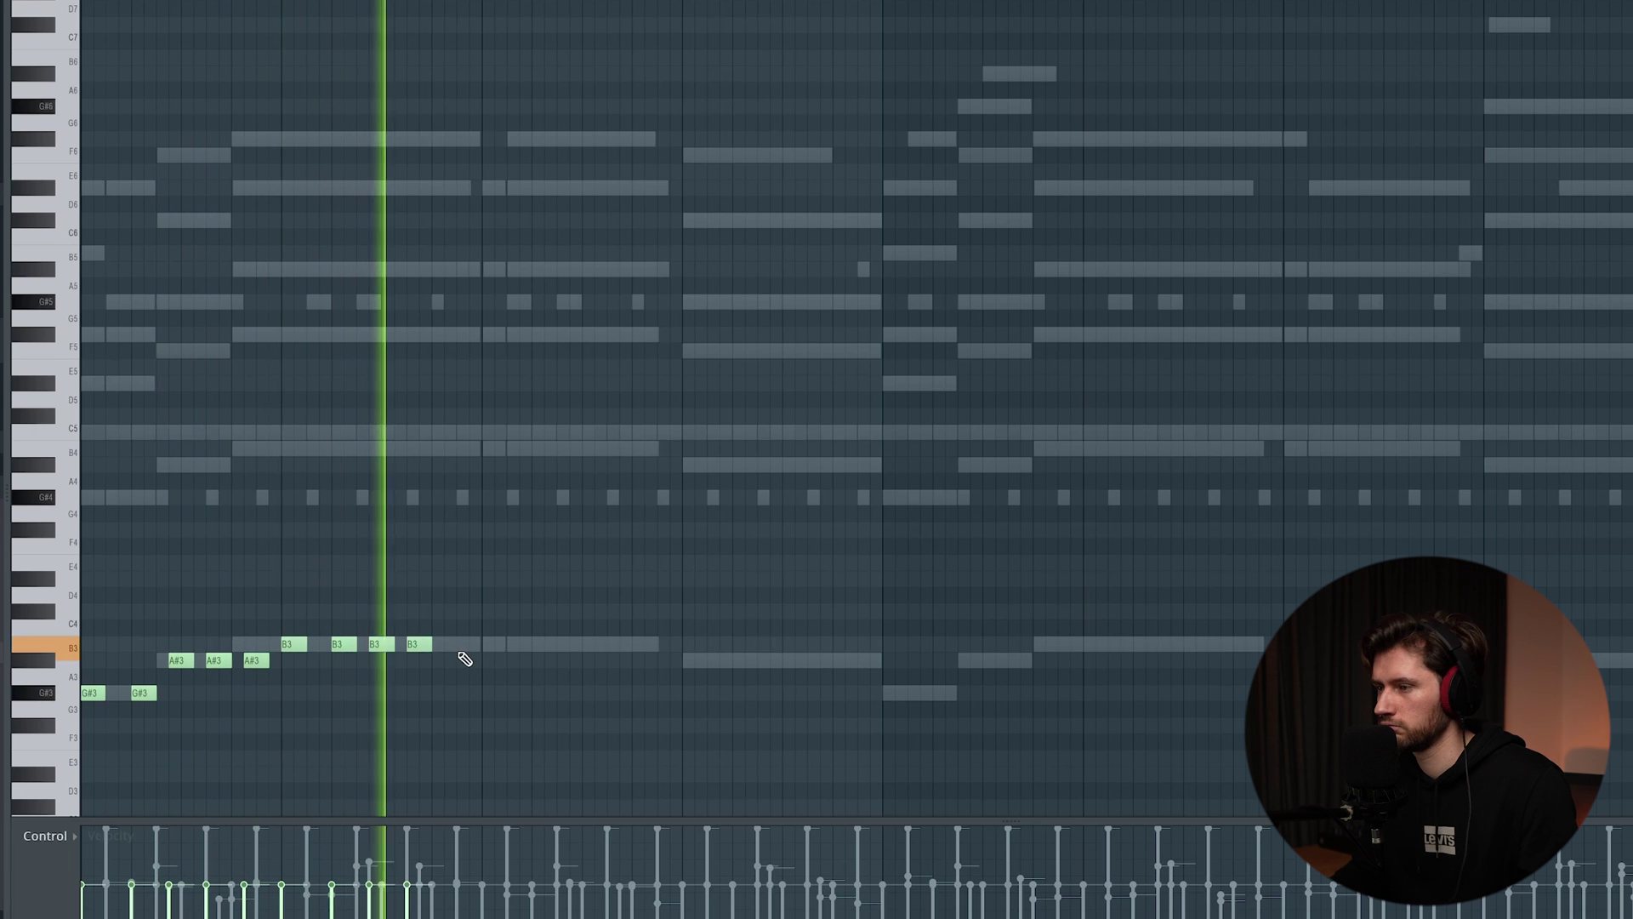
pyautogui.click(464, 644)
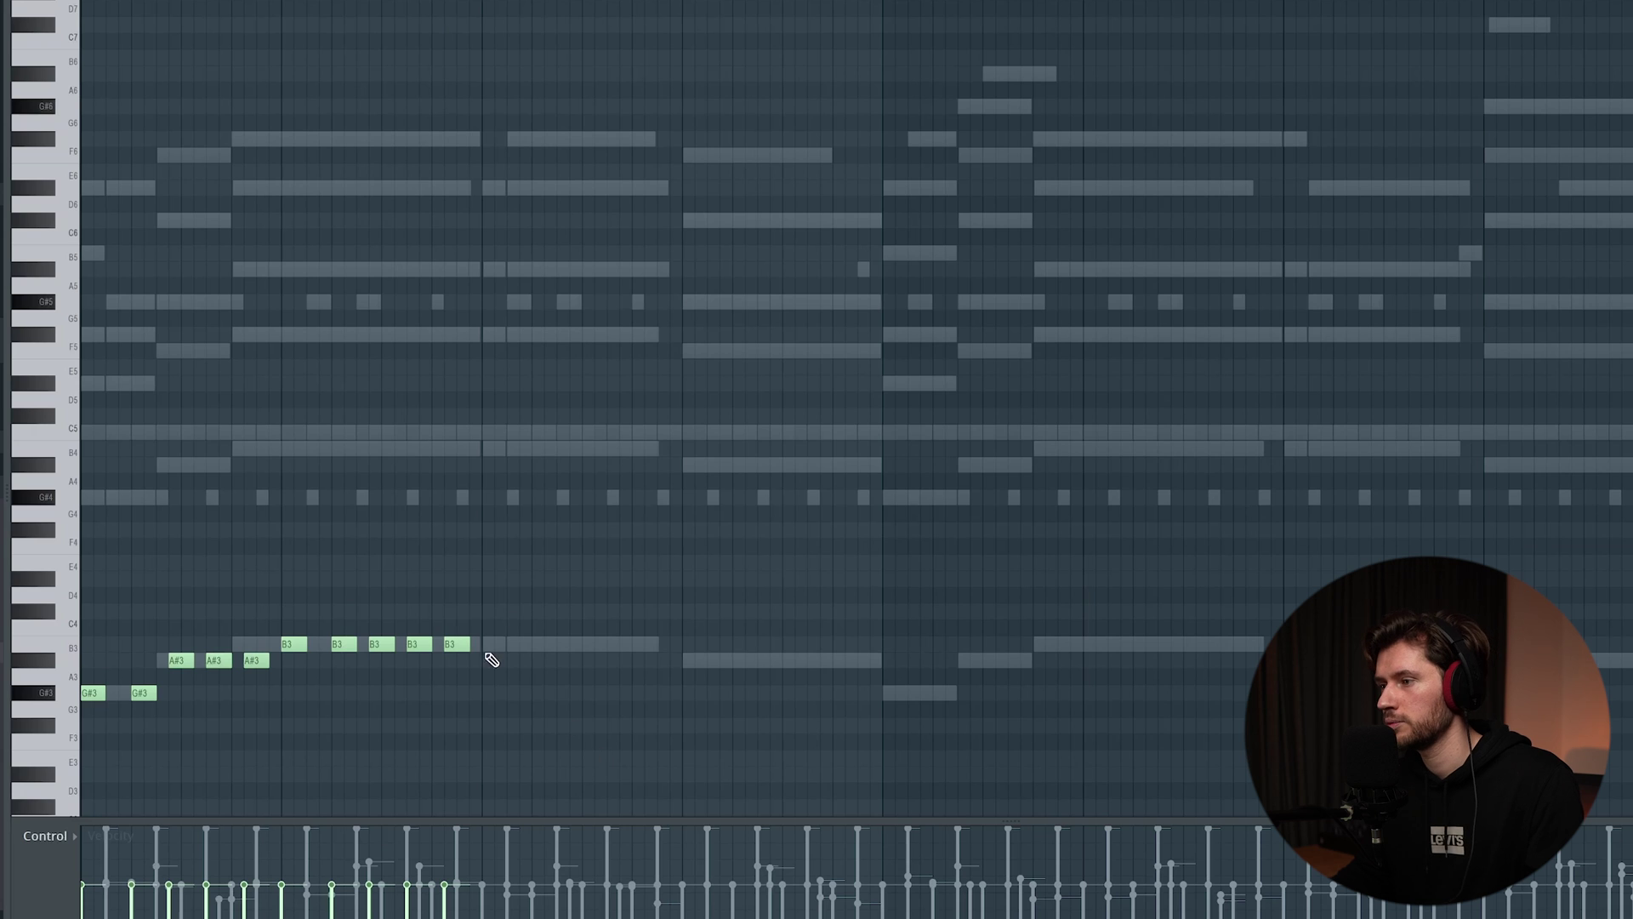
# Fill bars 3 and 4 with B3 and A#3 log drum notes and lower the bar 3 notes by one octave.
pyautogui.scroll(-5, 599, 624)
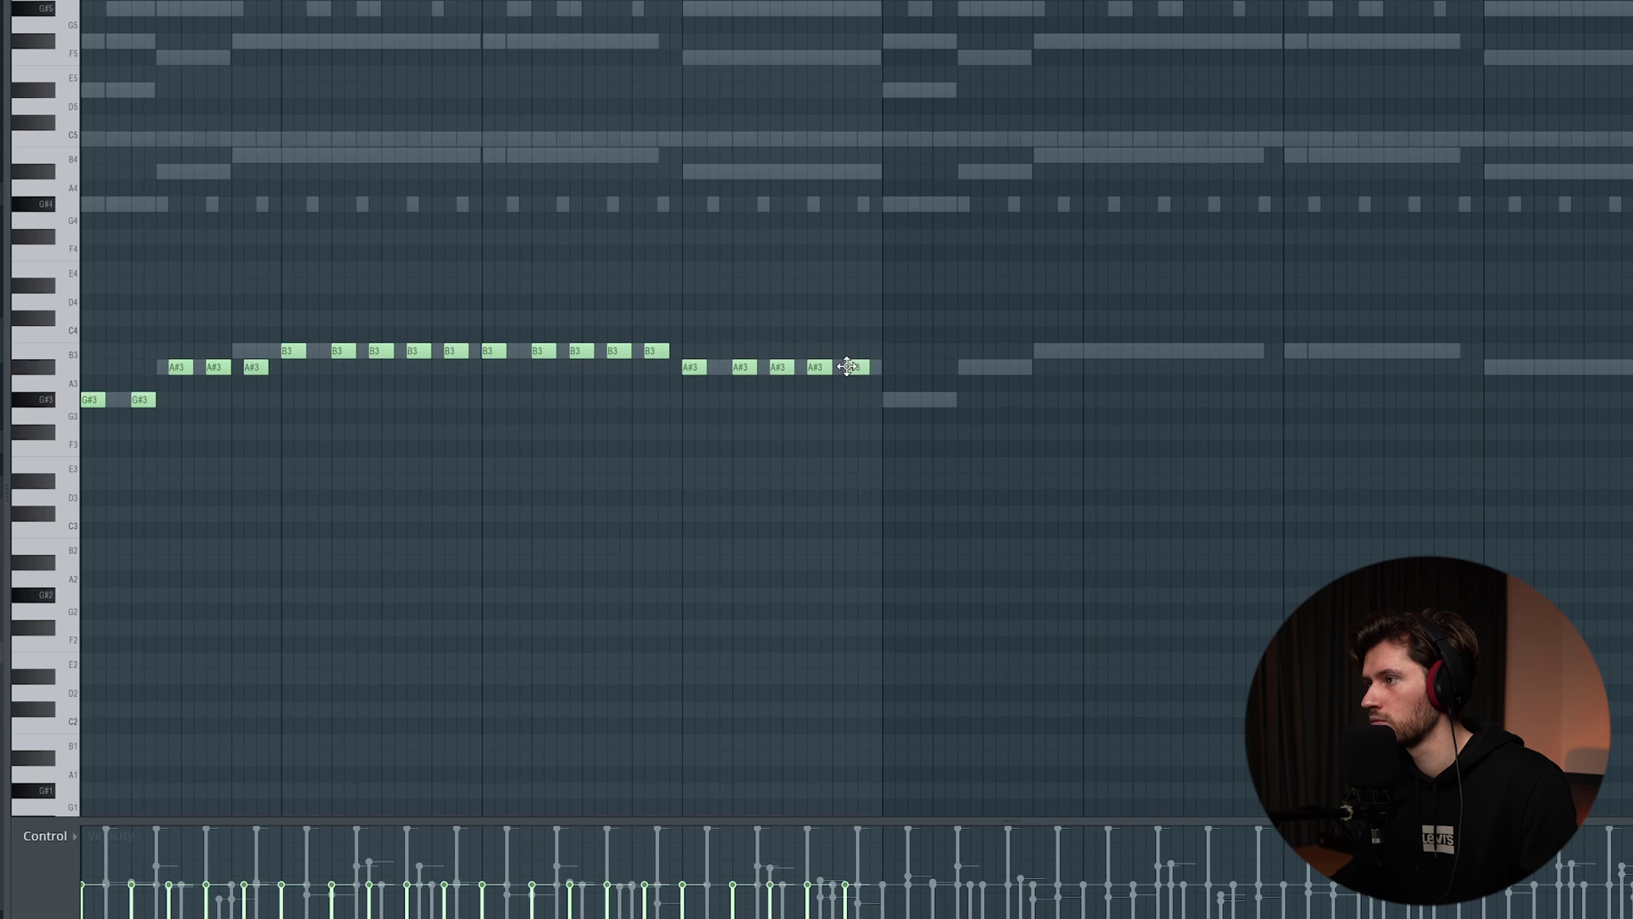
pyautogui.hotkey('ctrl', 'Down')
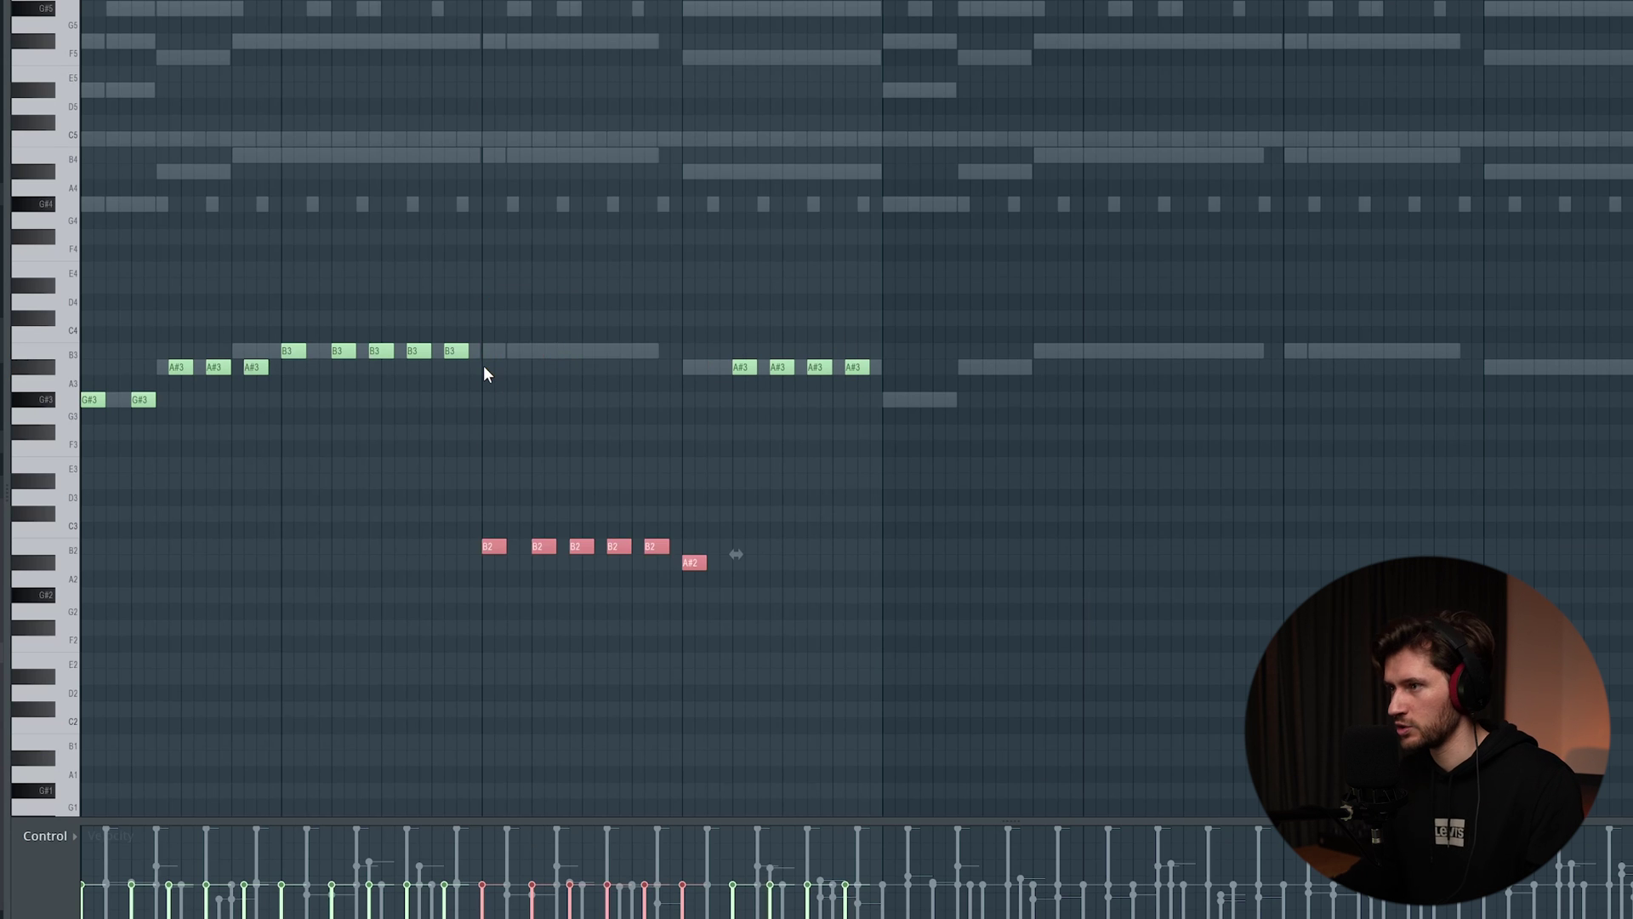
pyautogui.scroll(-2, 467, 357)
pyautogui.click(807, 387)
# Duplicate the four-bar log drum pattern into bars 5 to 8 and raise the first three bar 7 notes by one octave.
pyautogui.press('space')
pyautogui.hotkey('ctrl', 'a')
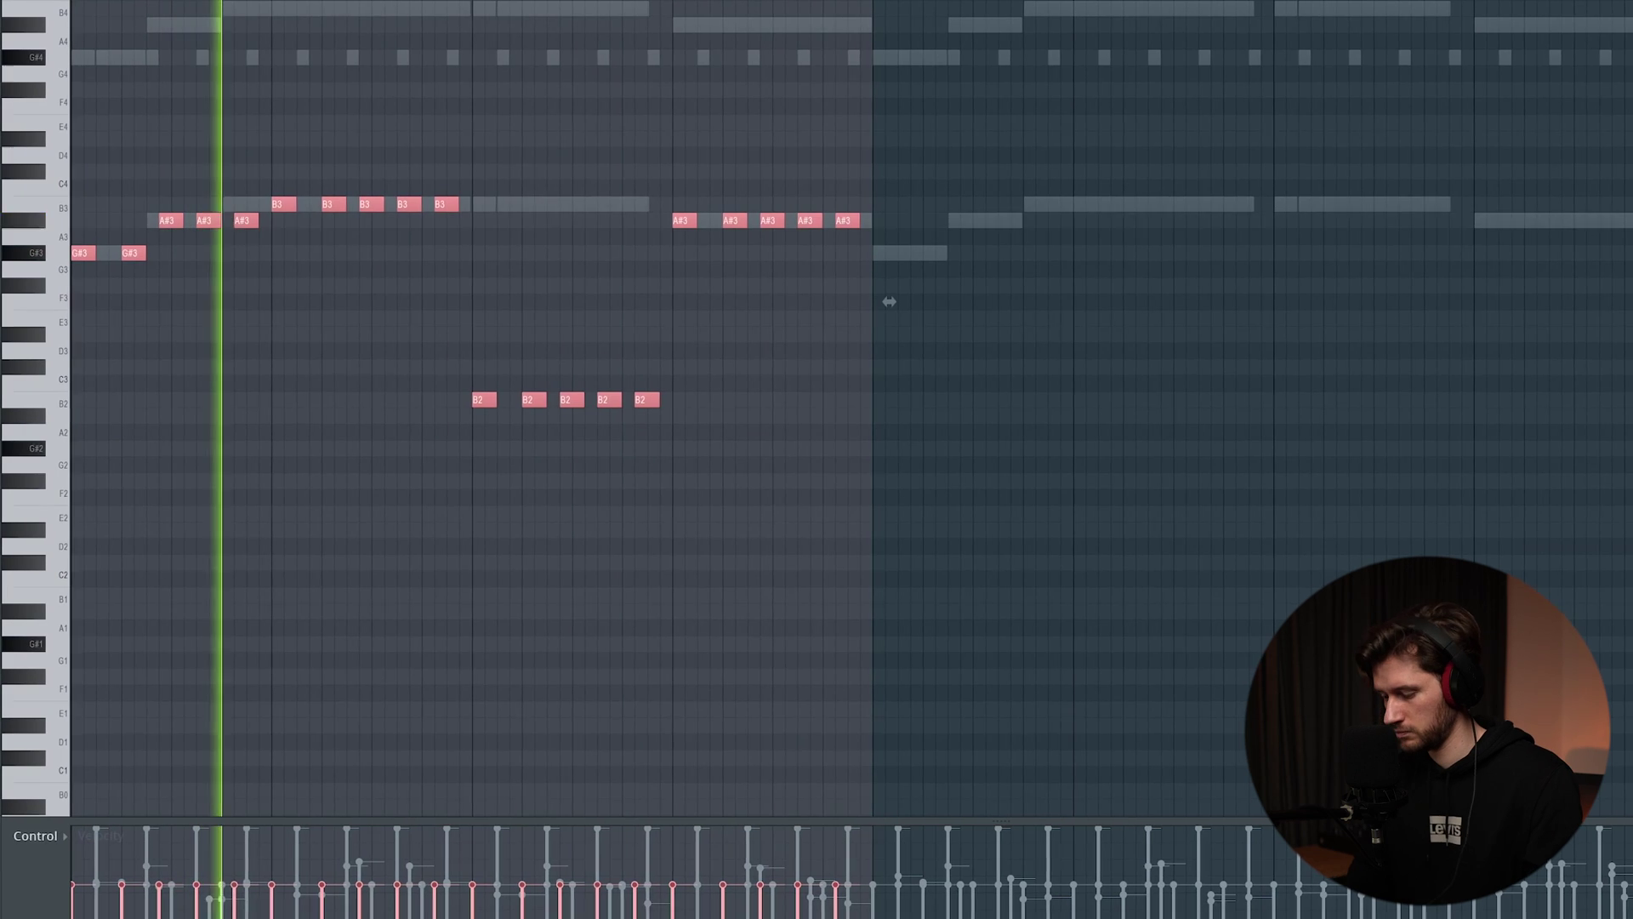
pyautogui.hotkey('ctrl', 'b')
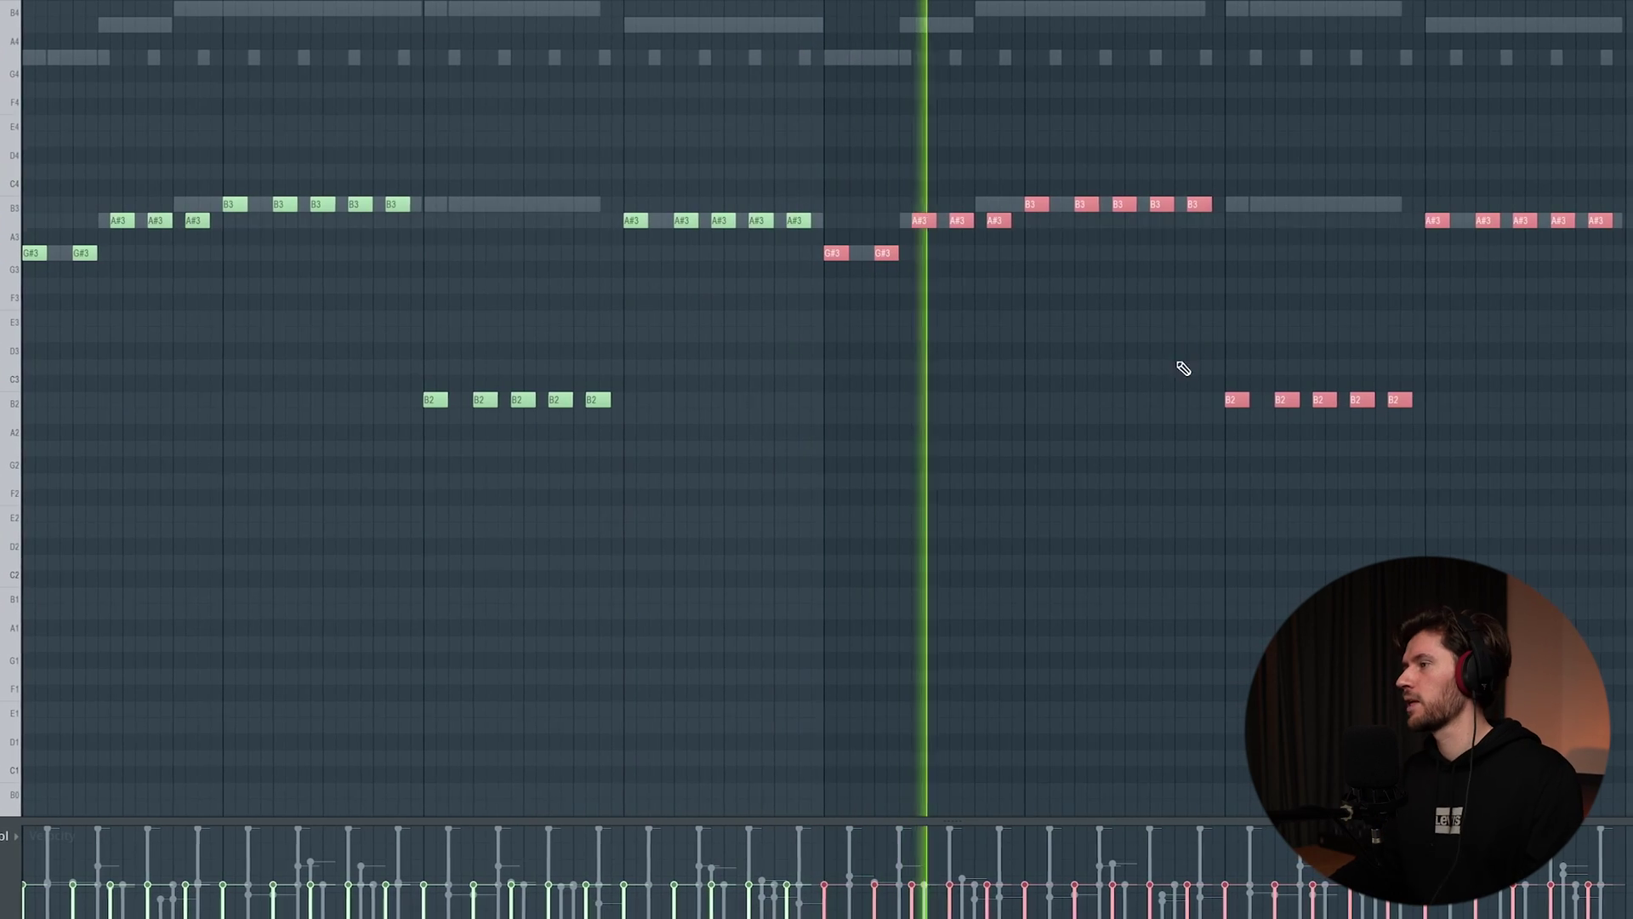
pyautogui.moveTo(1168, 362); pyautogui.dragTo(1315, 412)
pyautogui.hotkey('ctrl', 'Up')
pyautogui.hotkey('ctrl', 'd')
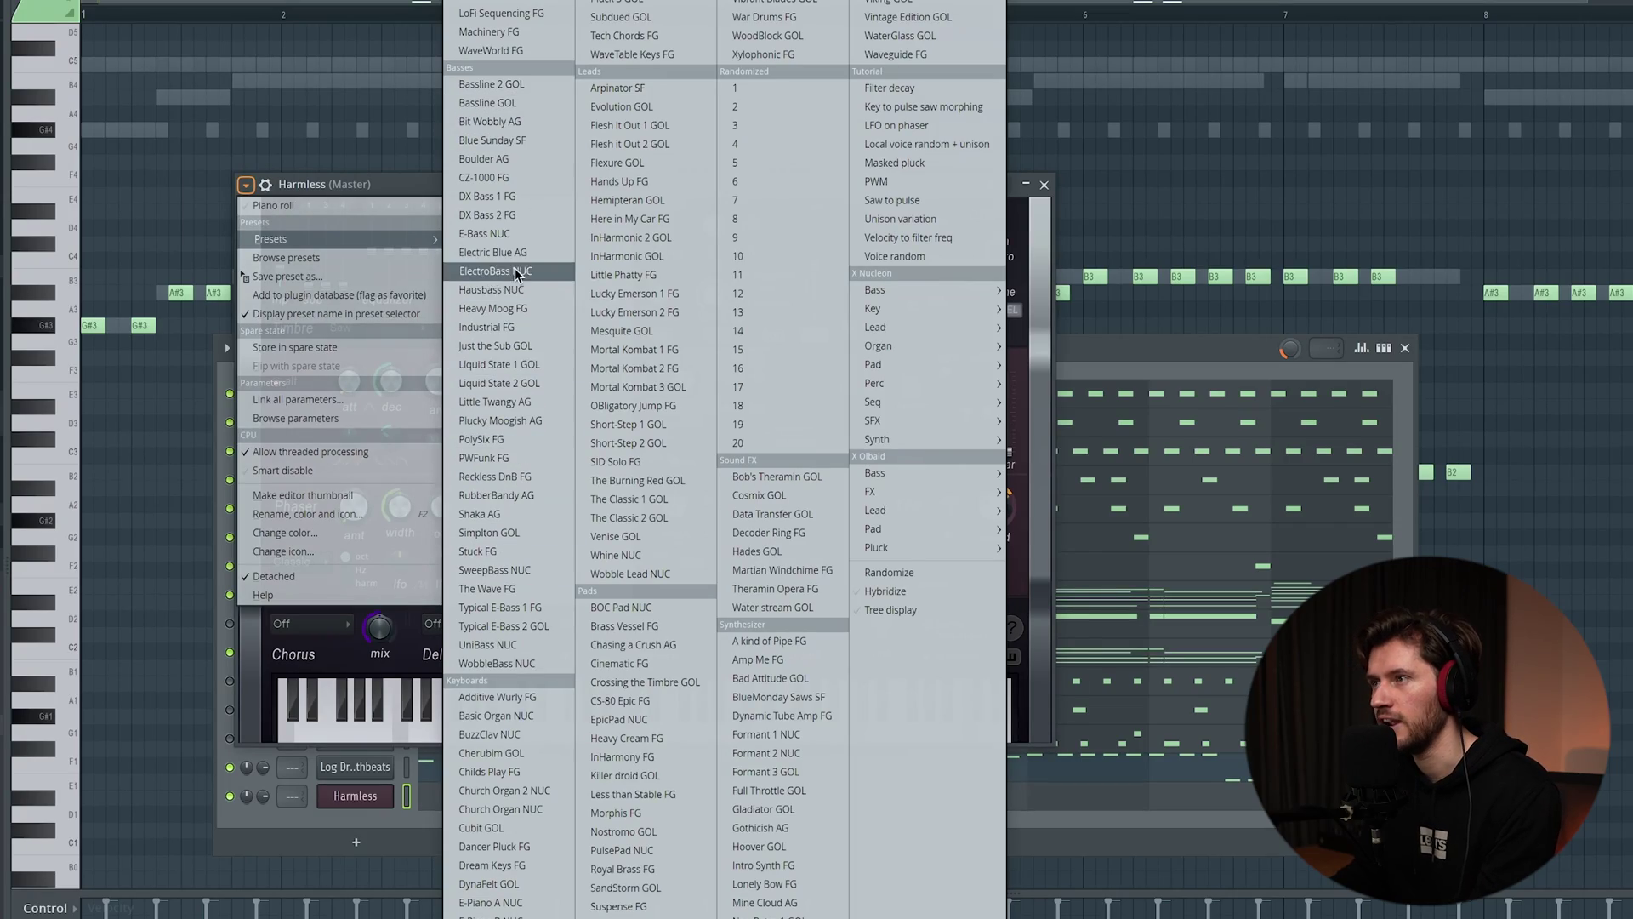
# Load the Bit Wobbly AG bass preset on the new Harmless channel and close its window.
pyautogui.click(494, 85)
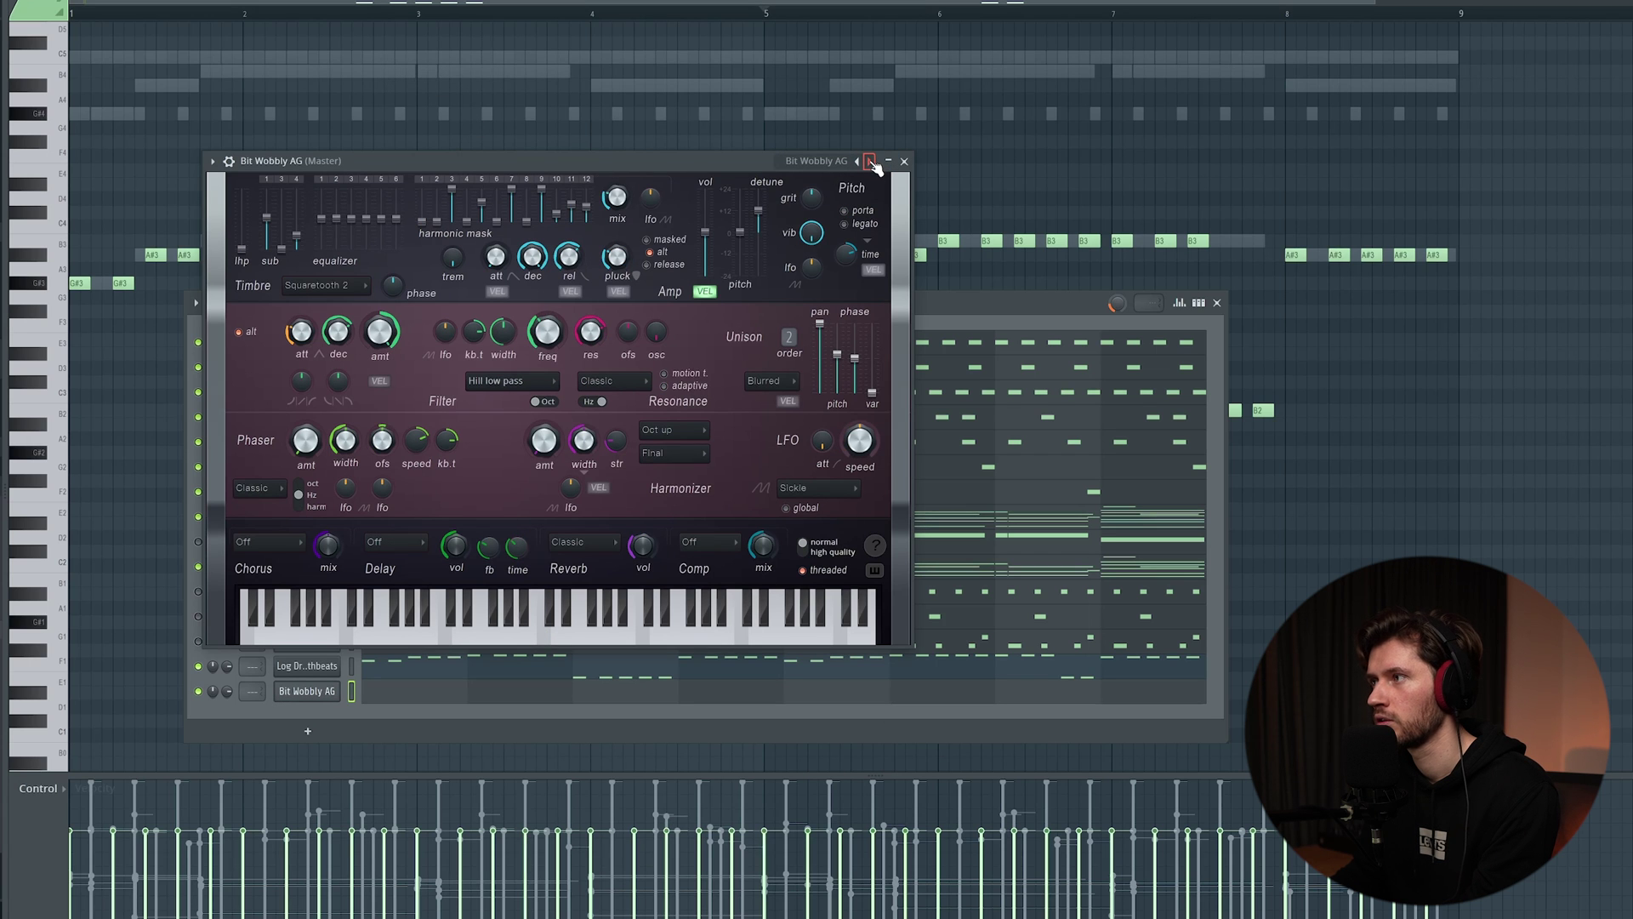
pyautogui.click(902, 162)
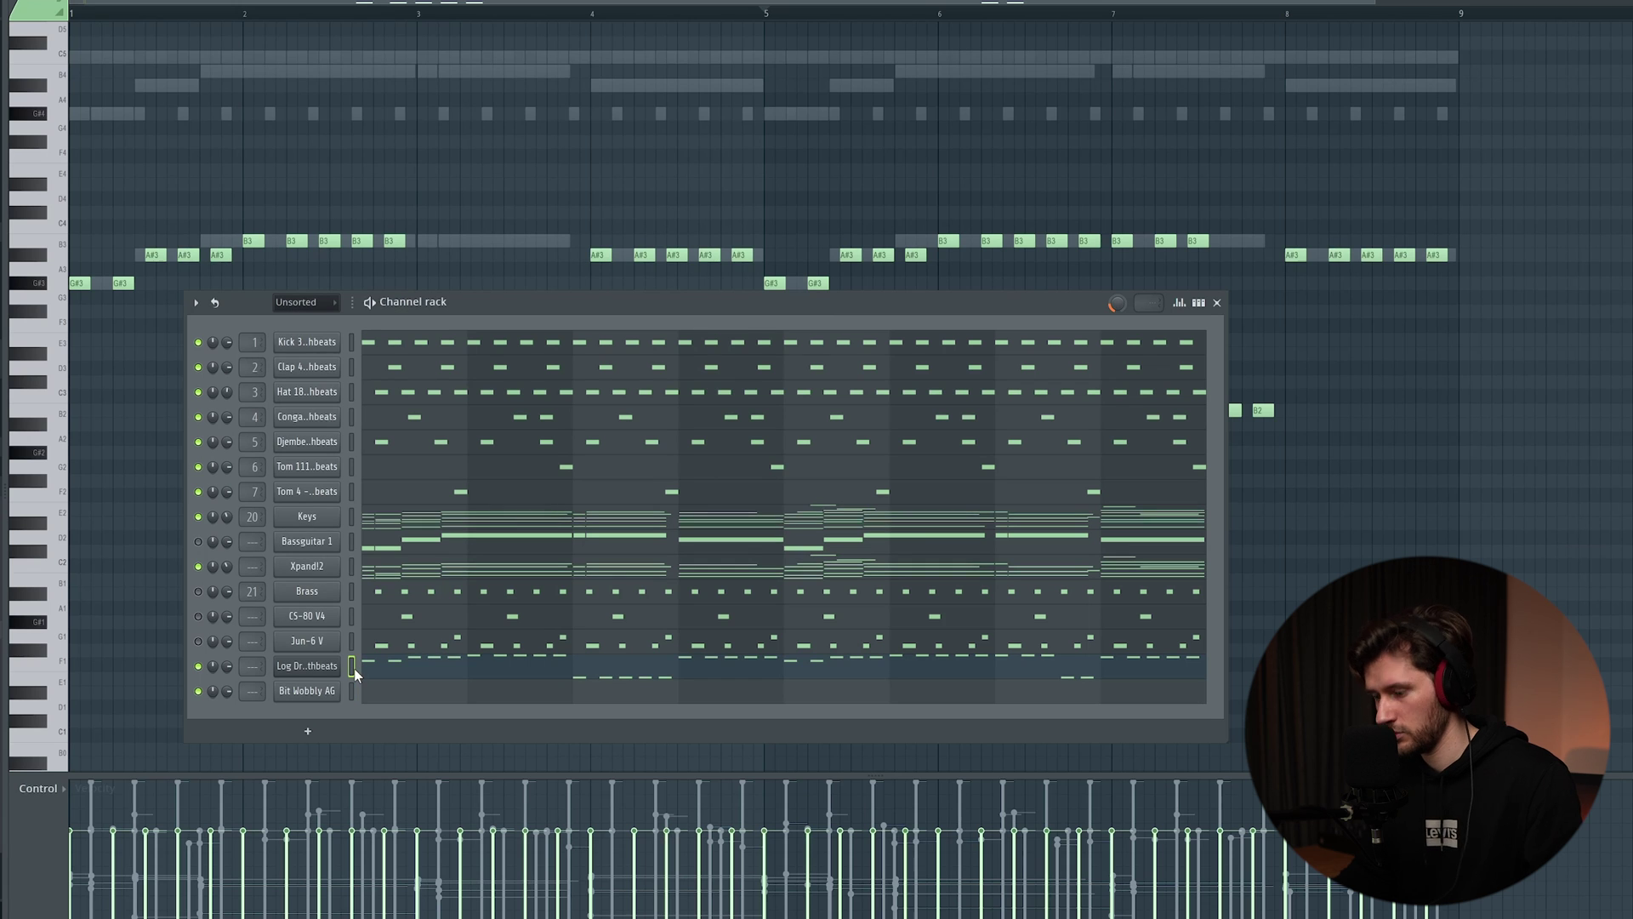
# Copy the log drum notes to the Bit Wobbly AG channel and transpose them all down one octave.
pyautogui.press('space')
pyautogui.press('F6')
pyautogui.scroll(3, 394, 675)
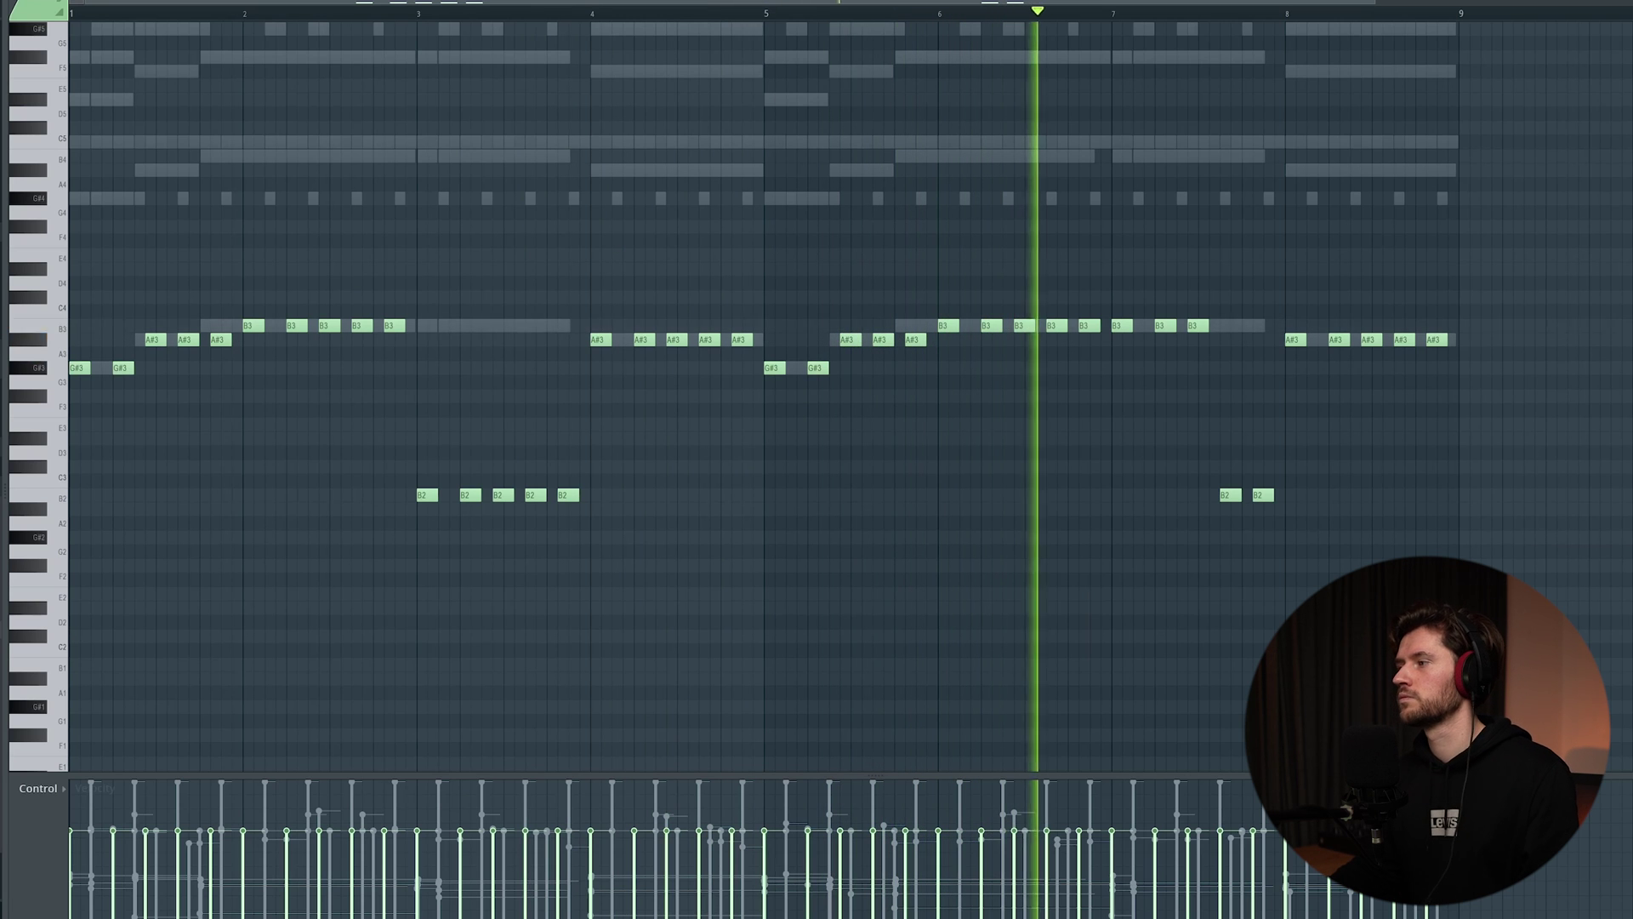
pyautogui.hotkey('ctrl', 'a')
pyautogui.hotkey('ctrl', 'Down')
pyautogui.scroll(-3, 349, 293)
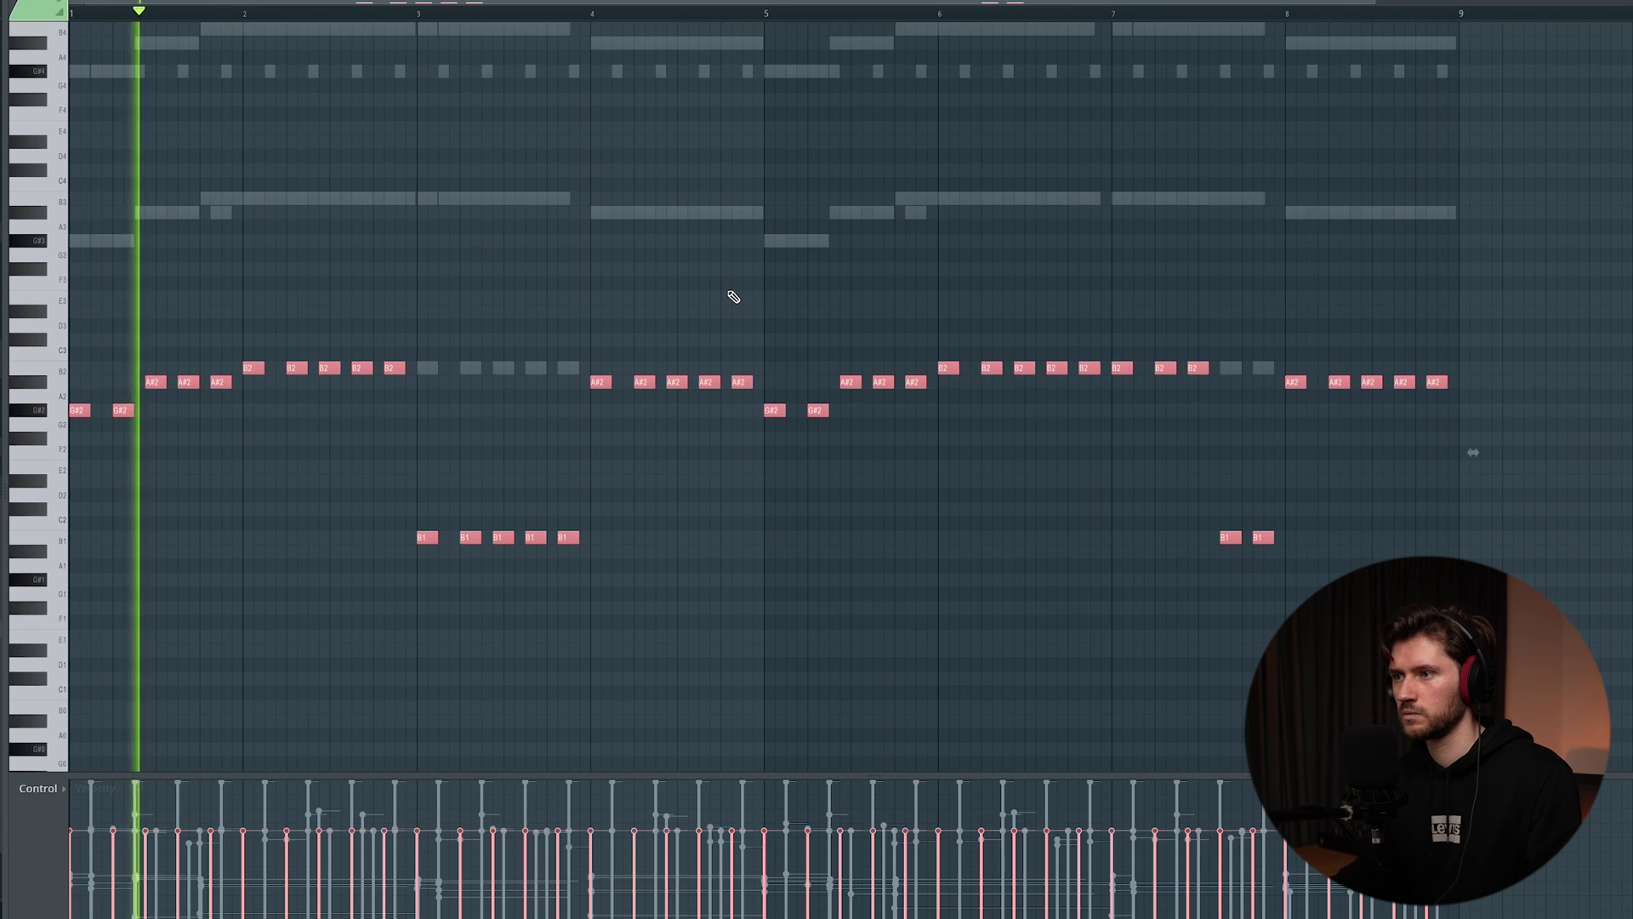
pyautogui.hotkey('ctrl', 'd')
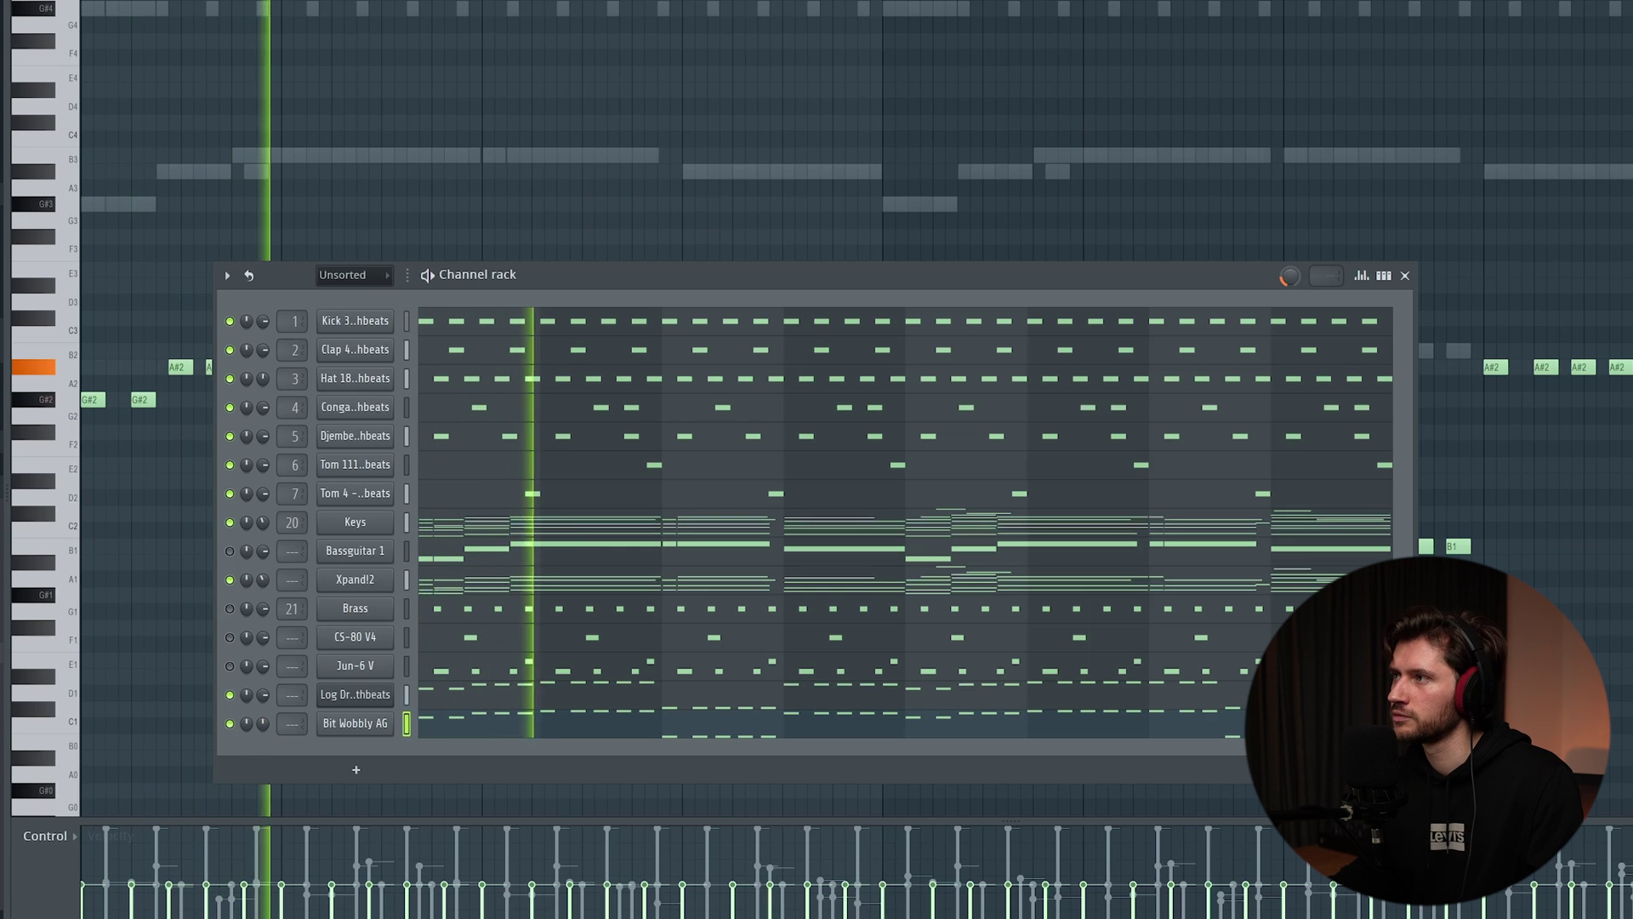
pyautogui.press('F6')
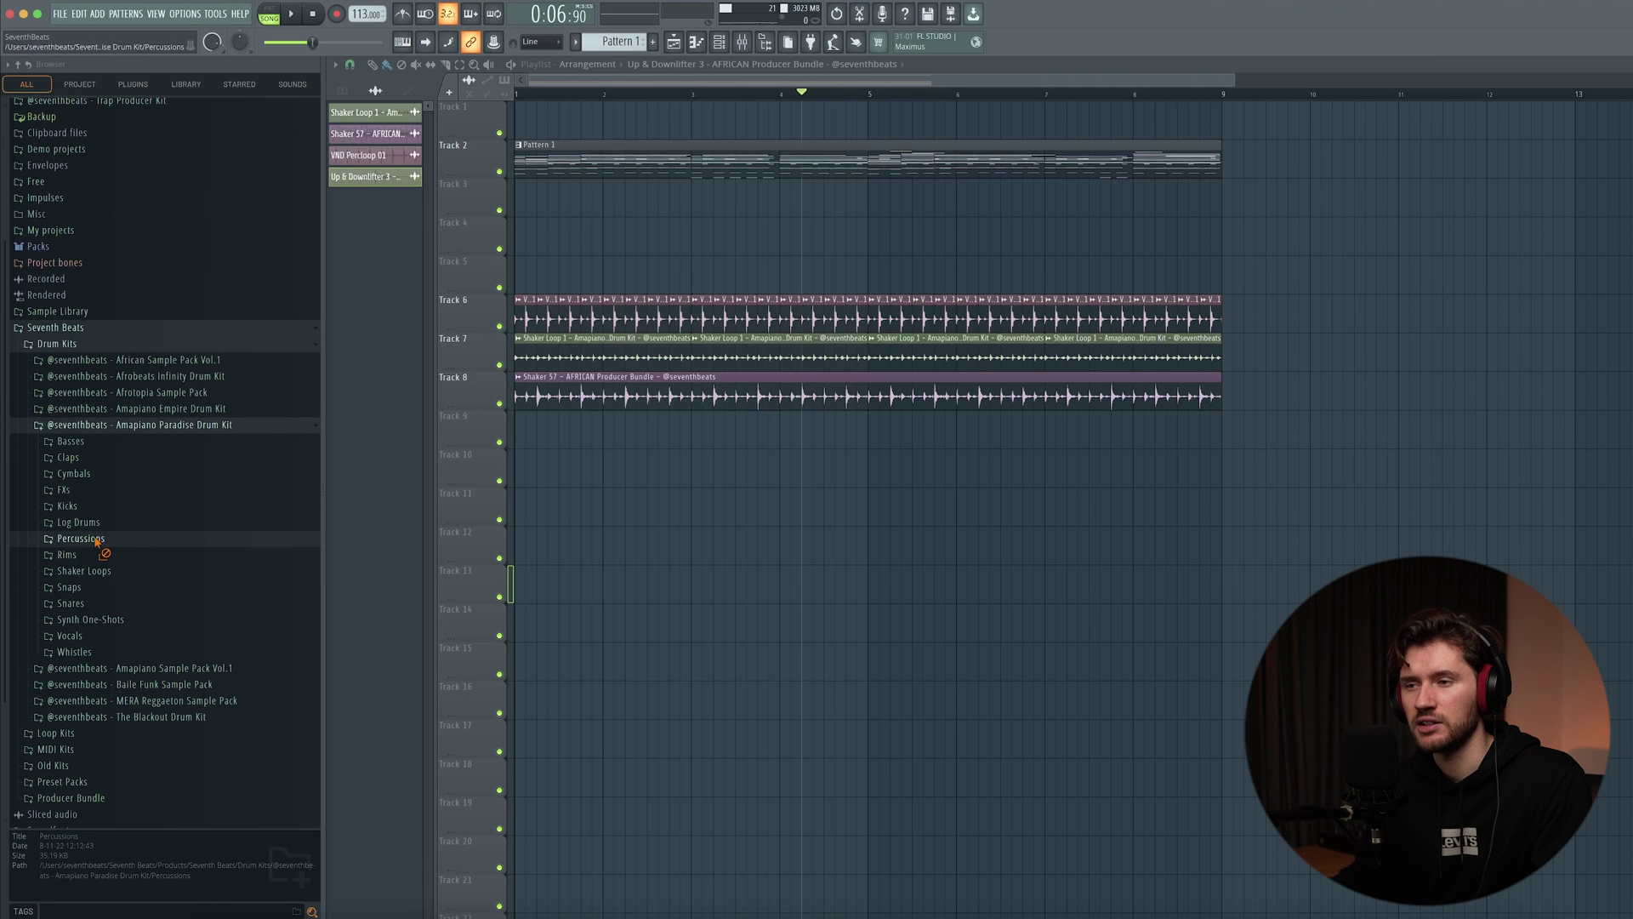
# Place Signature FX 2 from the Amapiano Paradise Drum Kit's Amapiano Signature FX folder on playlist Track 13 and close its settings.
pyautogui.click(65, 490)
pyautogui.click(124, 507)
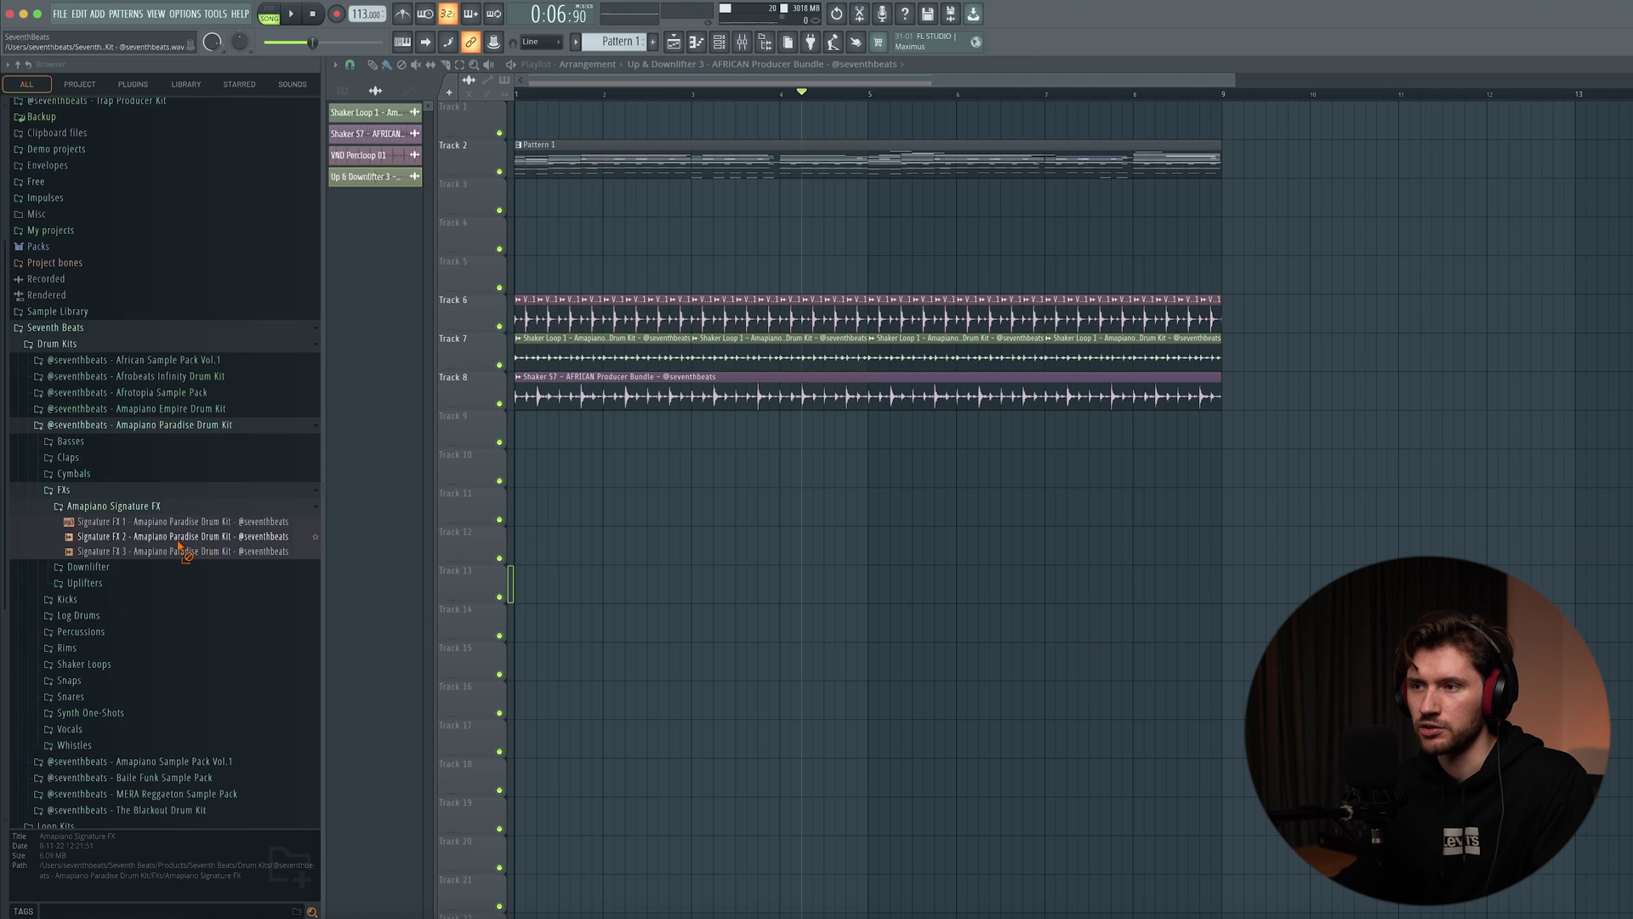
pyautogui.moveTo(864, 578); pyautogui.dragTo(864, 587)
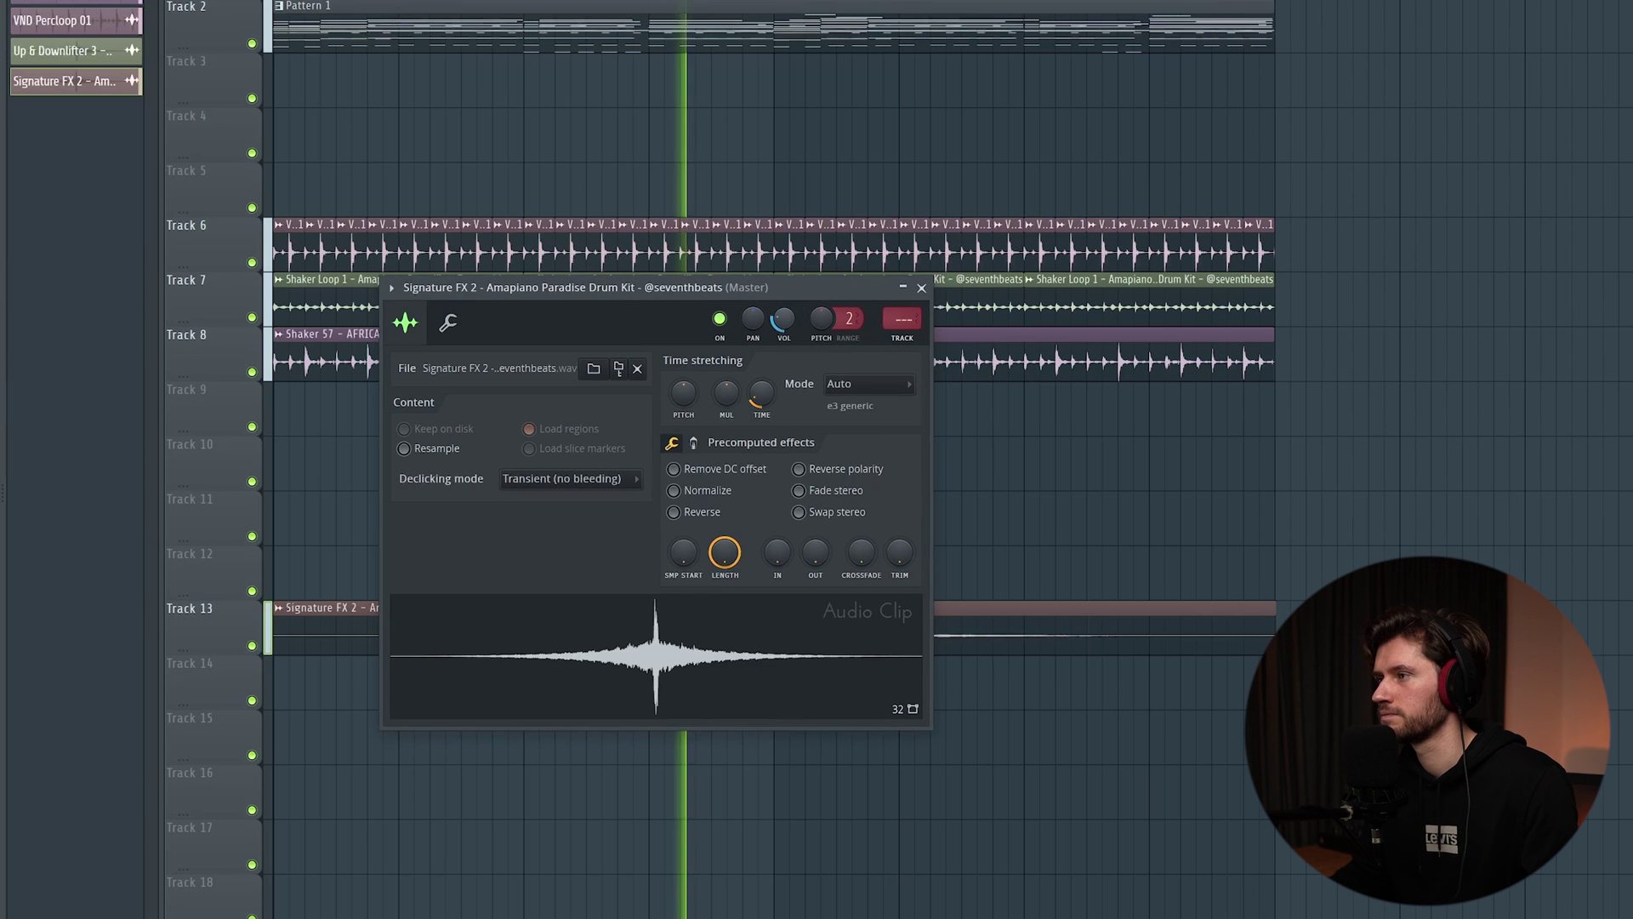
pyautogui.click(921, 287)
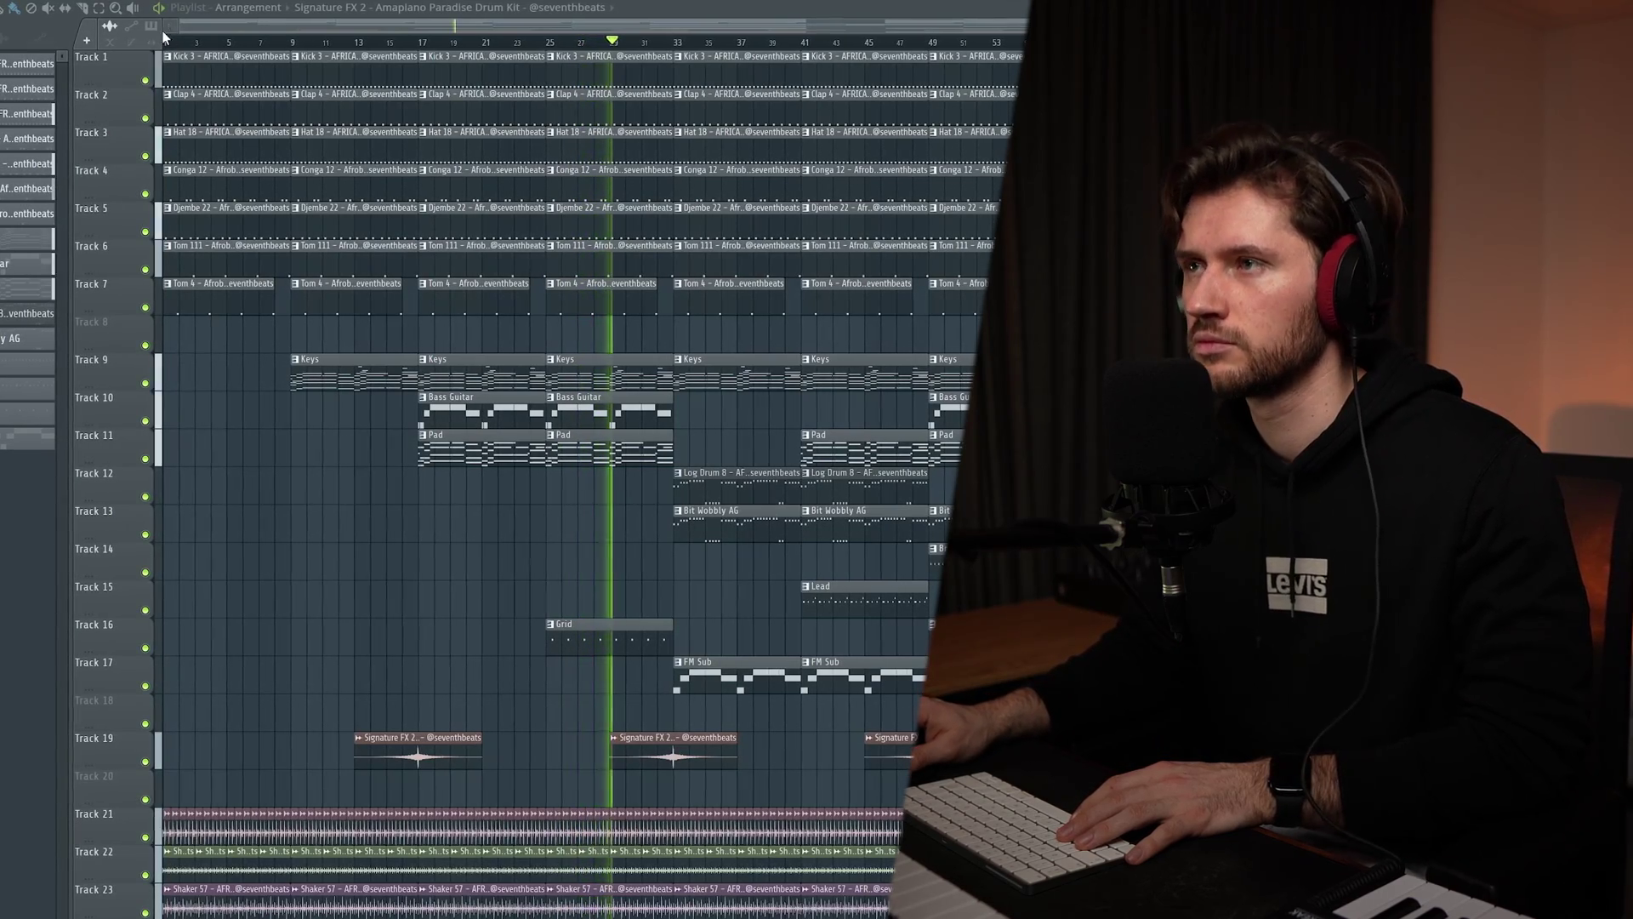
pyautogui.moveTo(214, 24); pyautogui.dragTo(315, 16)
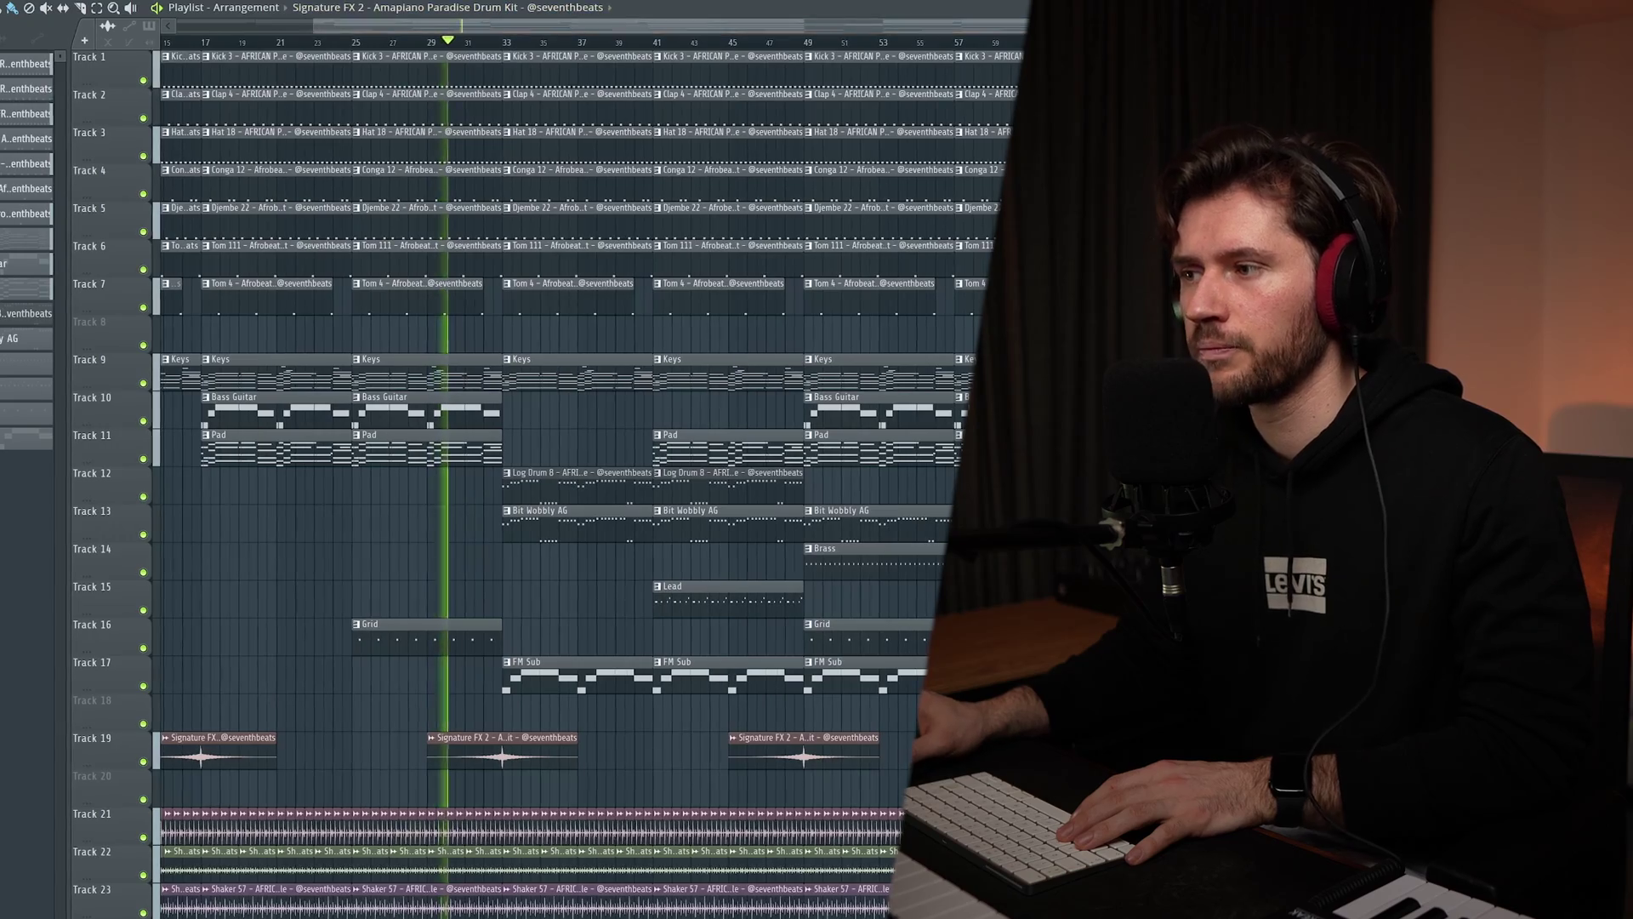